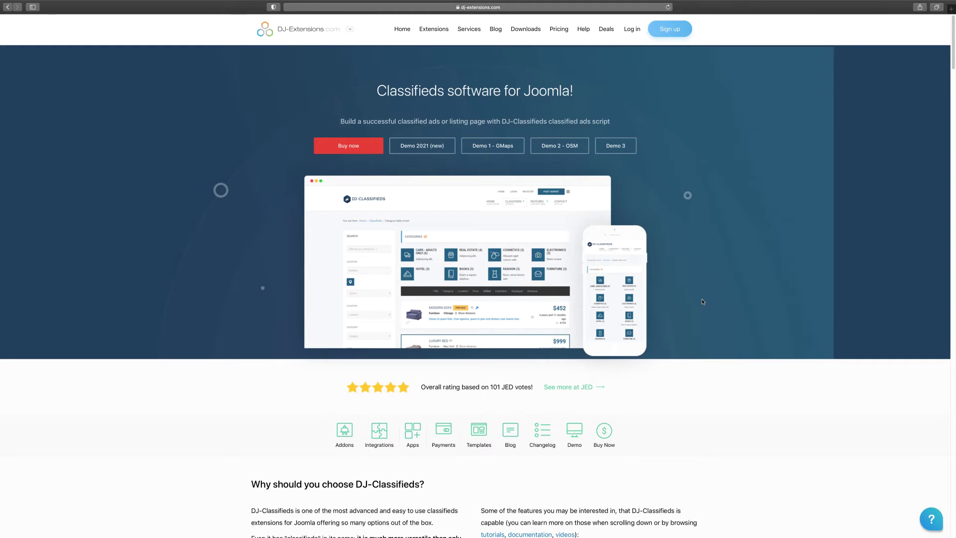
Look through the DJ-Classifieds product page introduction, from the demo links to the reasons for choosing the extension
scroll(702, 301, "down", 3)
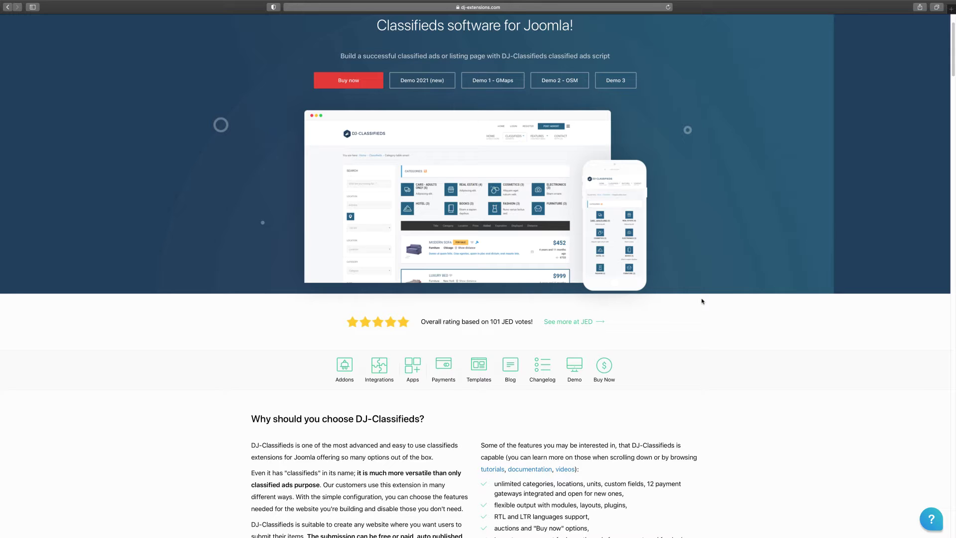
scroll(702, 300, "down", 1)
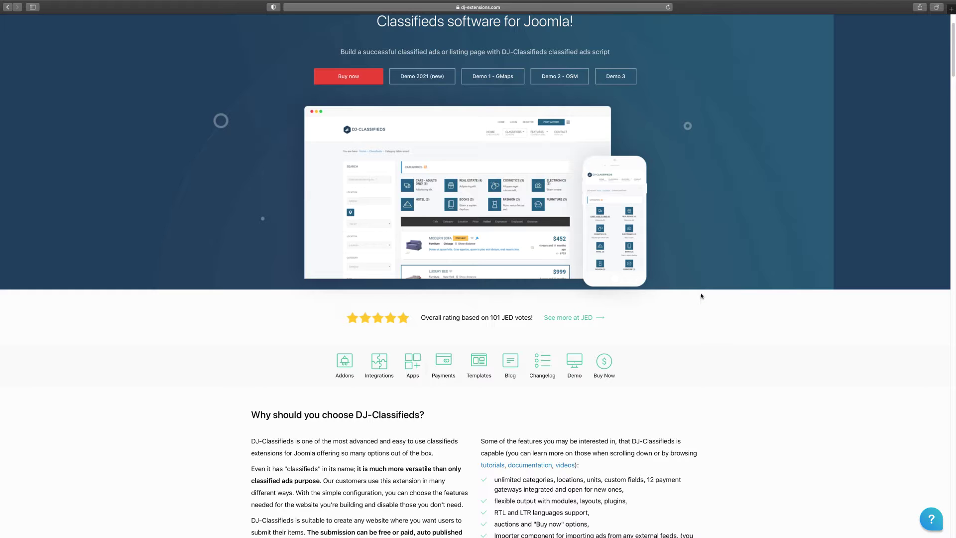
scroll(702, 296, "down", 3)
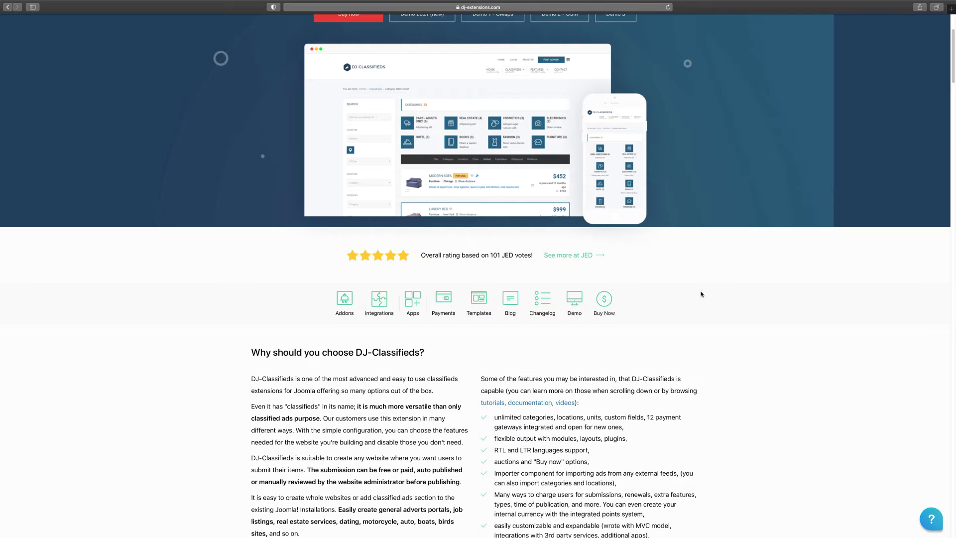
scroll(701, 295, "down", 6)
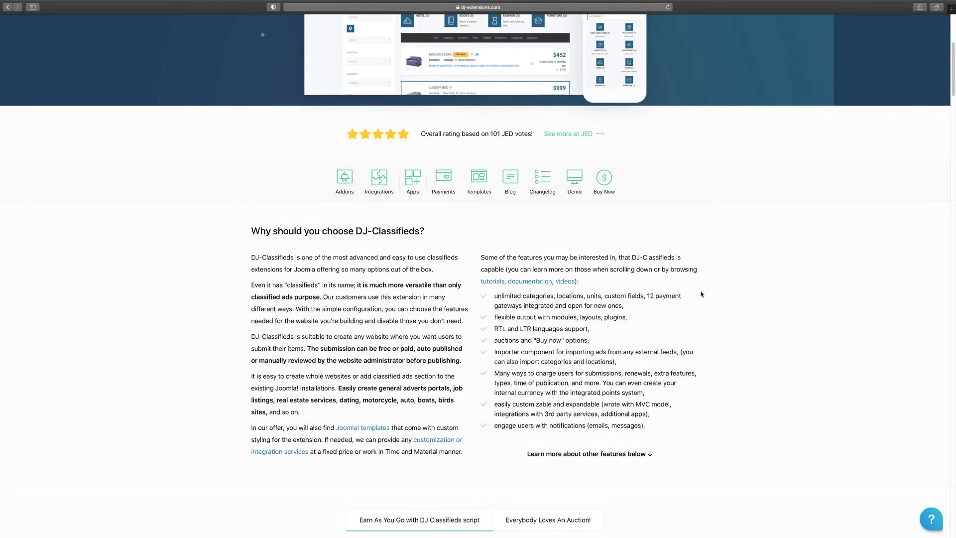
scroll(700, 294, "down", 4)
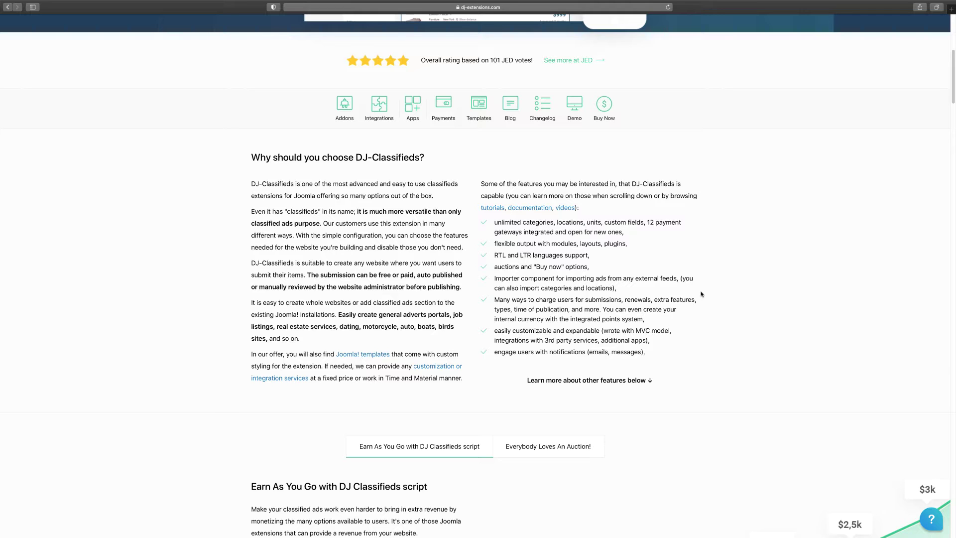
scroll(700, 294, "up", 15)
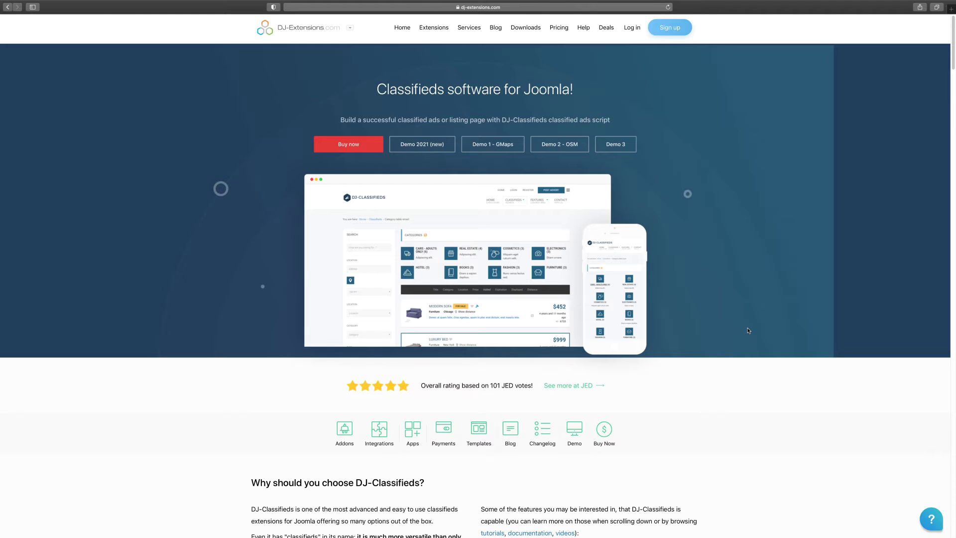
scroll(683, 338, "down", 5)
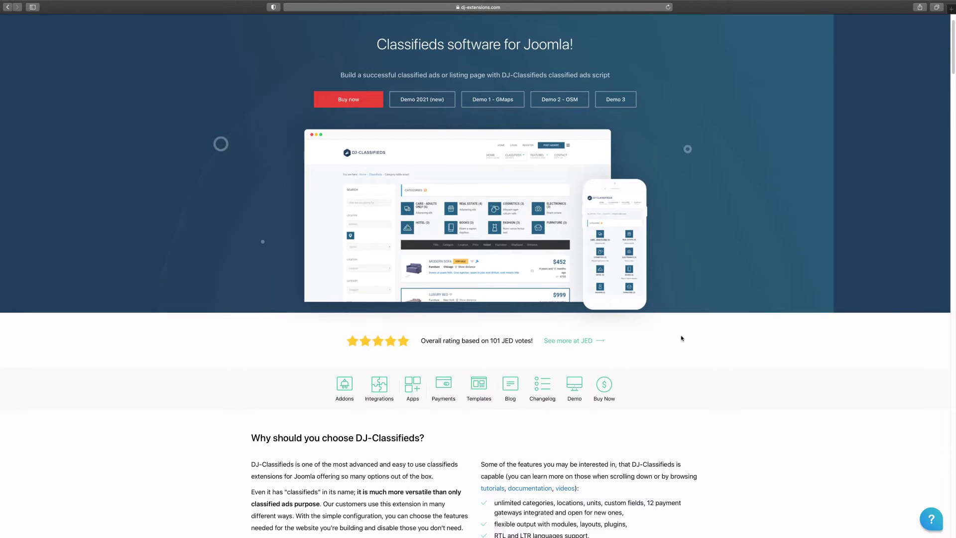
scroll(678, 311, "down", 9)
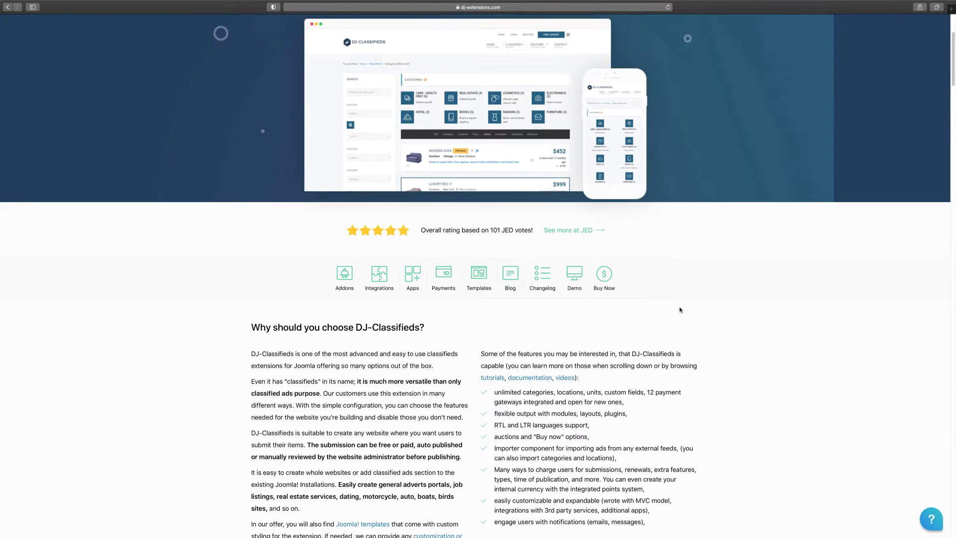
scroll(645, 306, "down", 15)
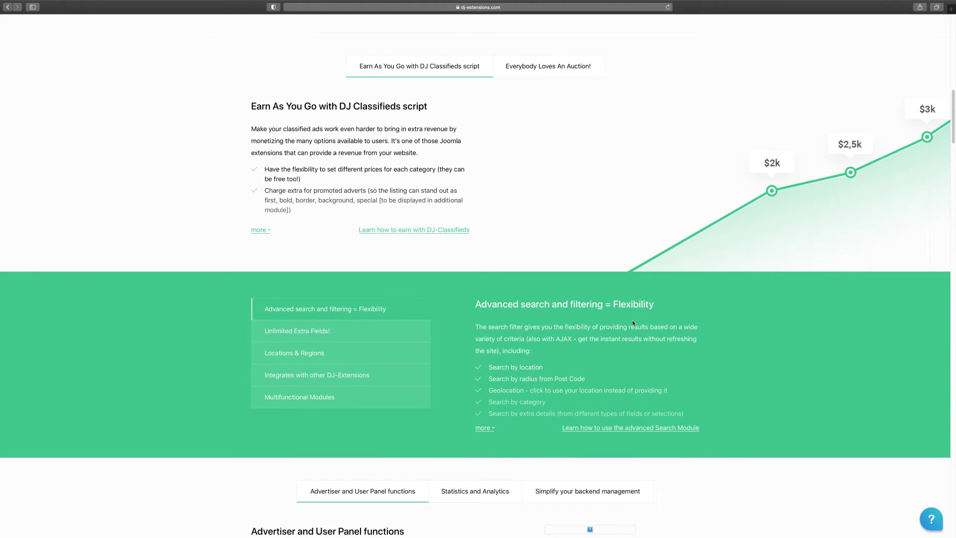
Review the feature descriptions for search and filtering, extra fields, Locations & Regions, integrations with other DJ-Extensions, and Multifunctional Modules
scroll(633, 322, "down", 1)
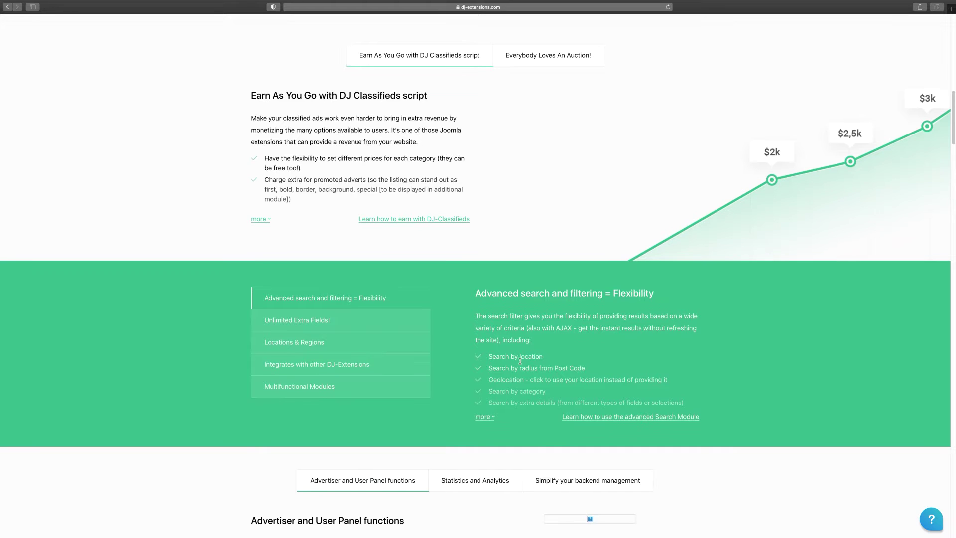
scroll(515, 356, "down", 1)
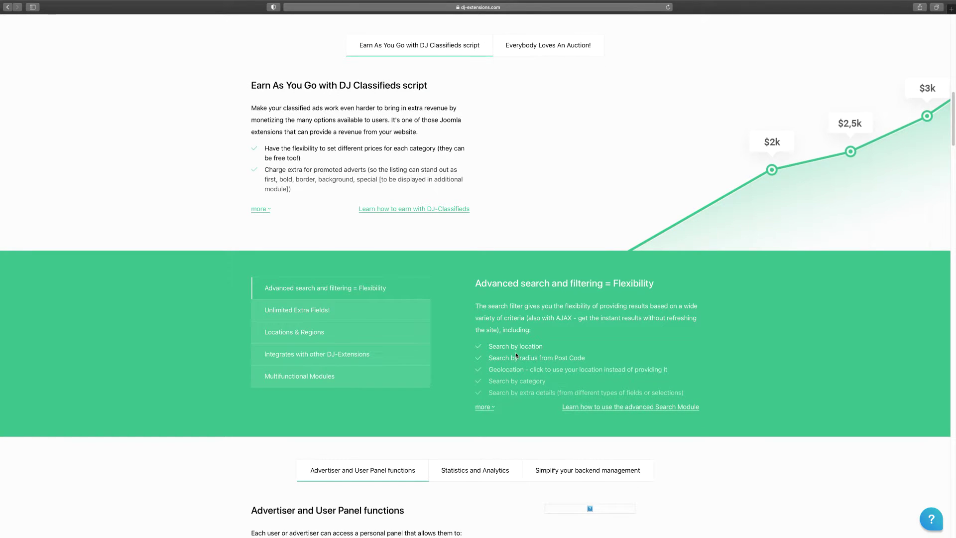
scroll(515, 354, "down", 2)
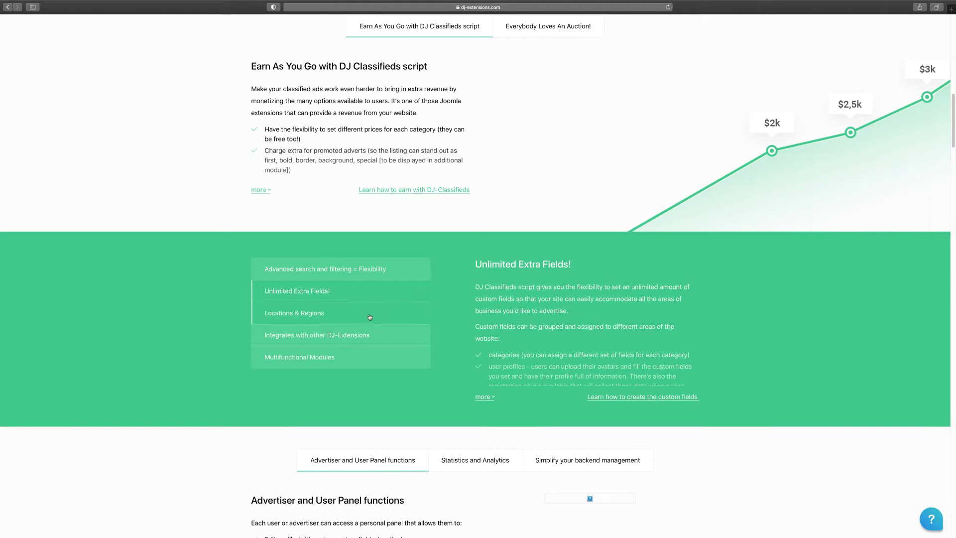
left_click(348, 315)
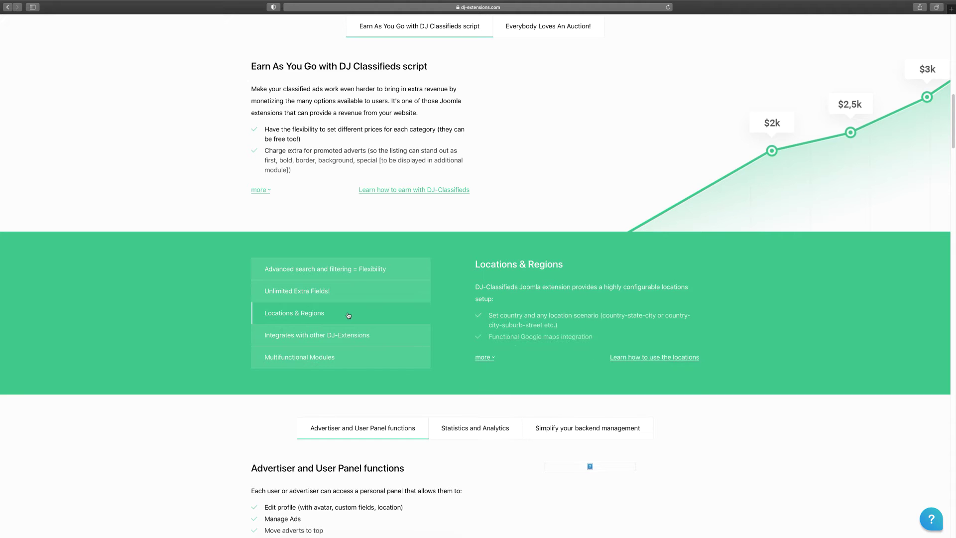
left_click(336, 338)
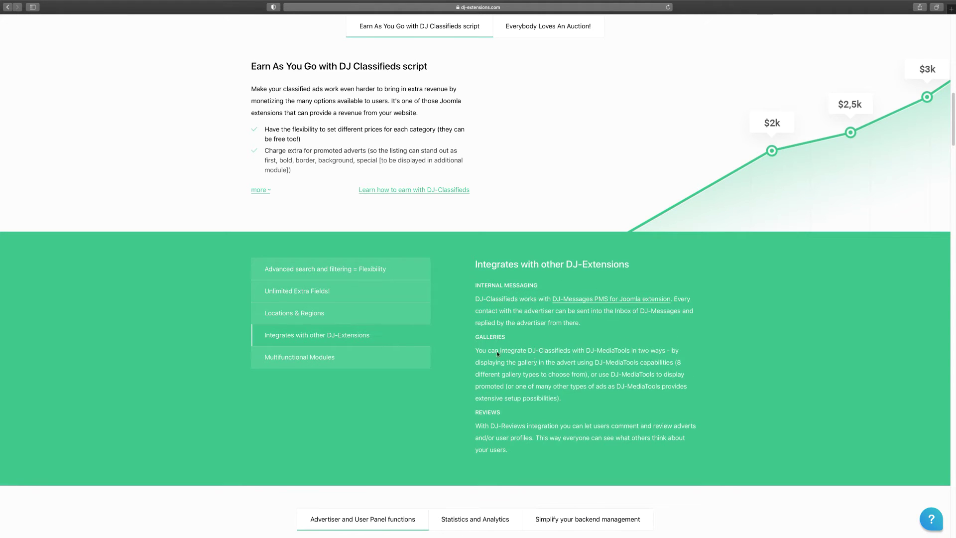
left_click(326, 362)
Expand the full list of Advertiser and User Panel functions and read it
scroll(635, 347, "down", 4)
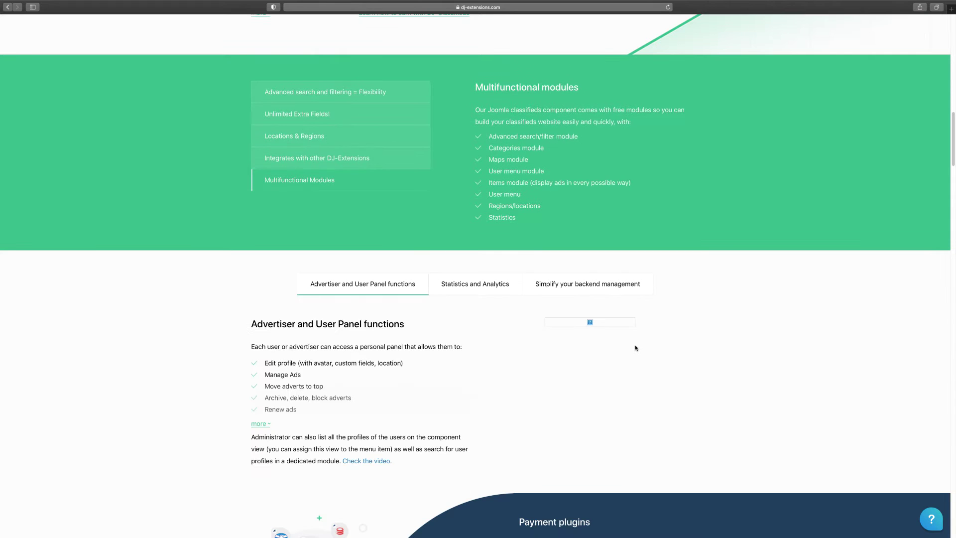
scroll(635, 347, "down", 2)
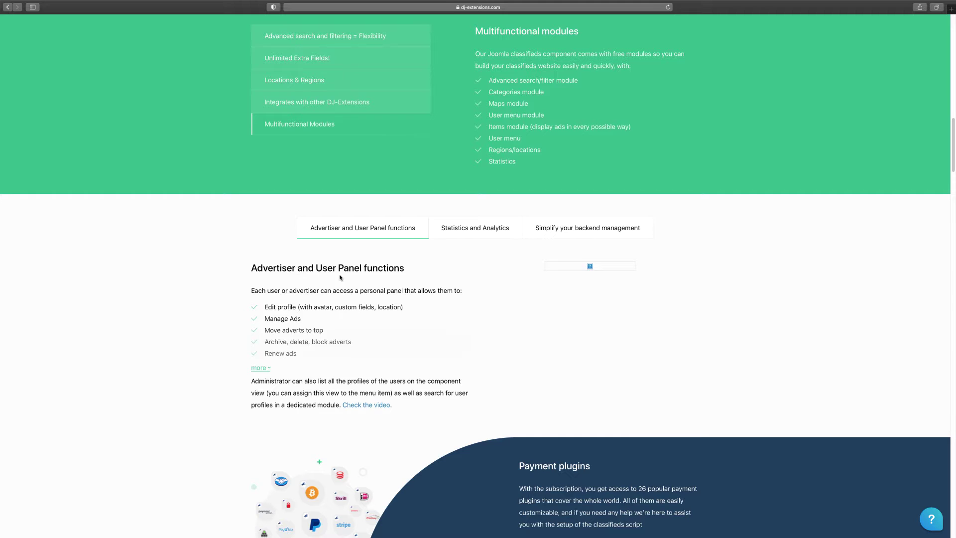
scroll(293, 313, "down", 1)
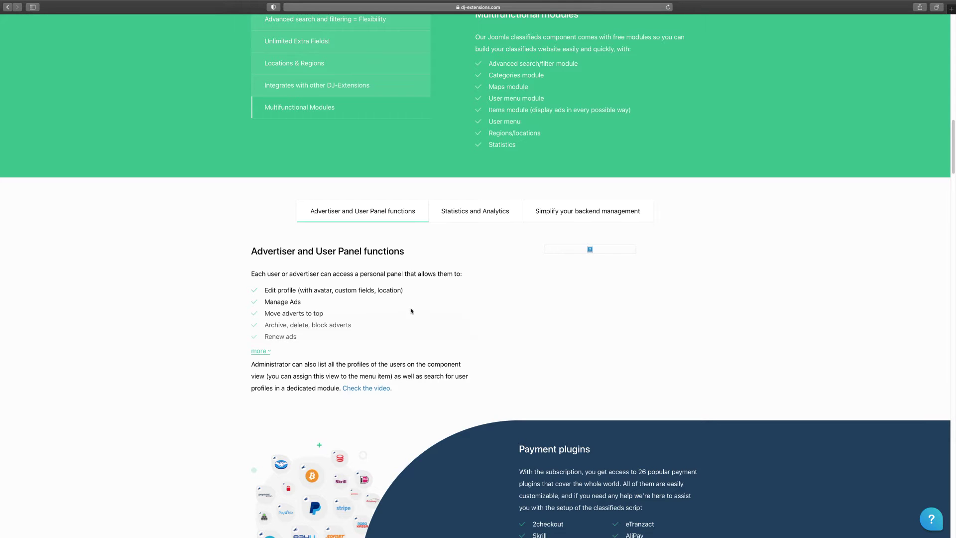
left_click(268, 351)
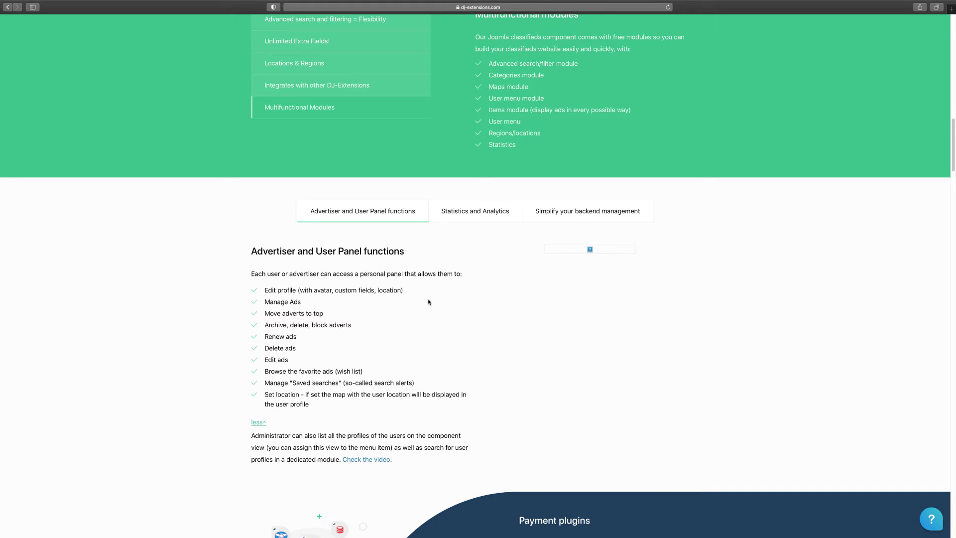
View the descriptions of Statistics and Analytics and of simplified backend management
left_click(489, 212)
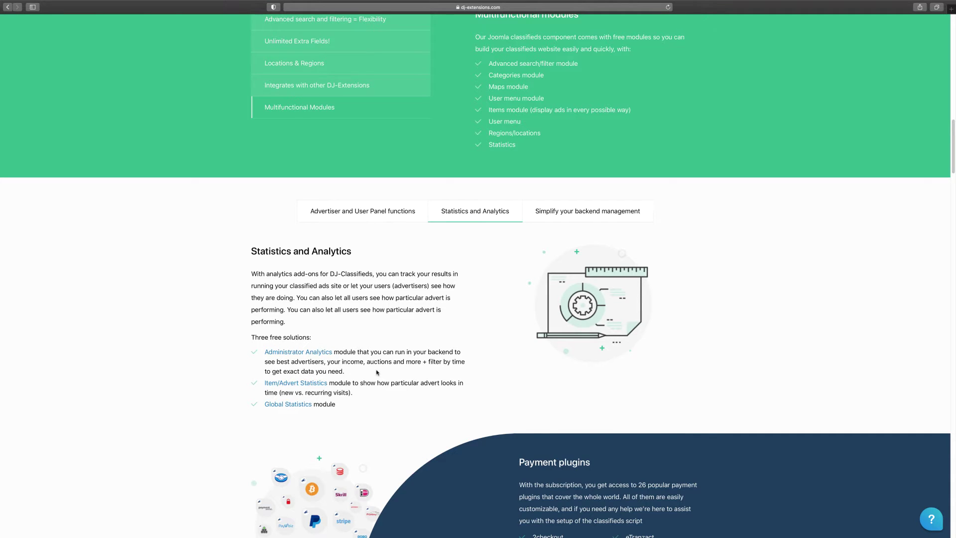
scroll(377, 373, "down", 1)
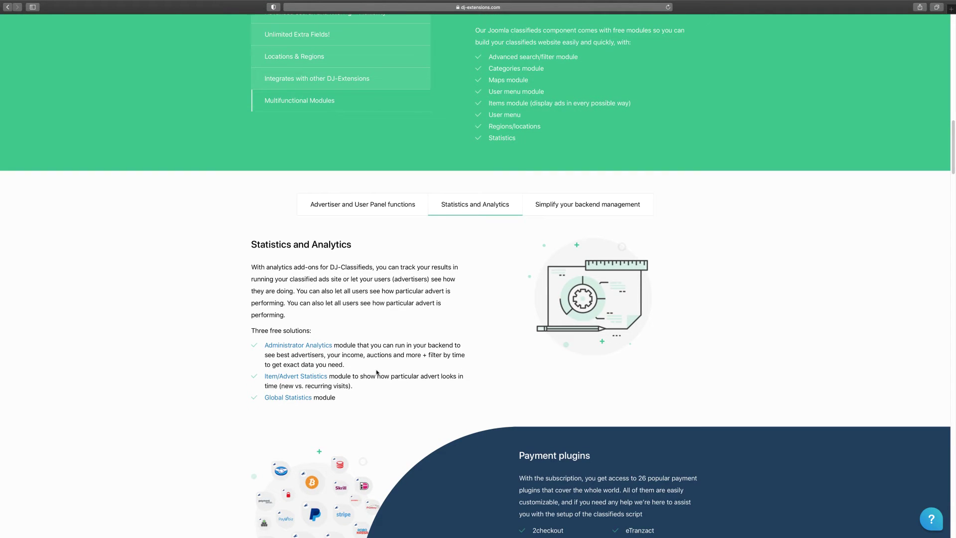
left_click(605, 209)
scroll(480, 333, "down", 2)
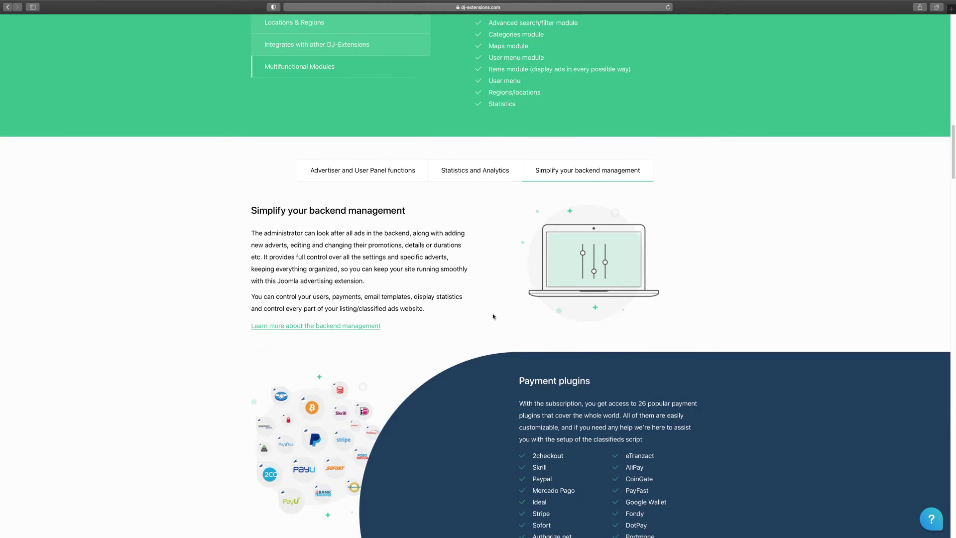
Examine the list of payment plugins included with the DJ-Classifieds subscription
scroll(494, 316, "down", 1)
scroll(497, 310, "down", 3)
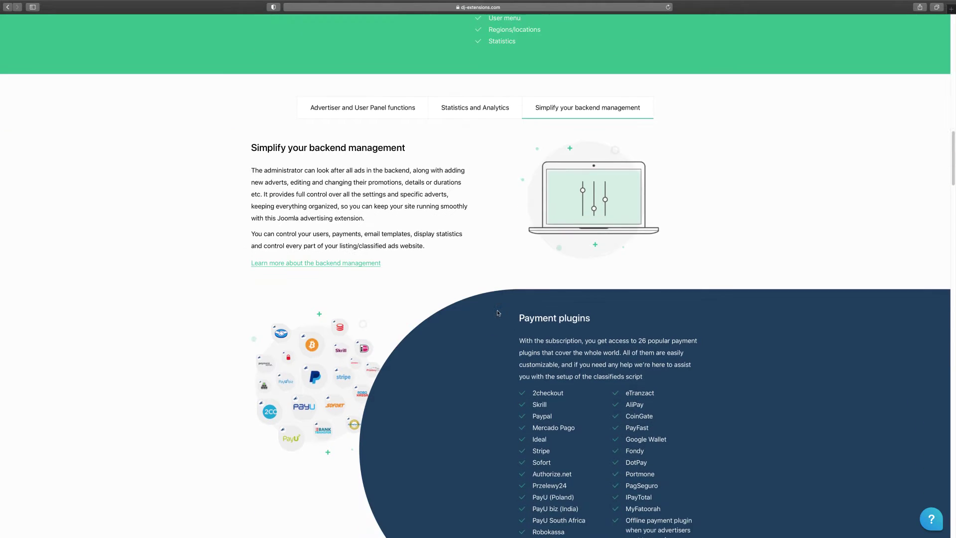
scroll(500, 308, "down", 5)
scroll(500, 309, "down", 5)
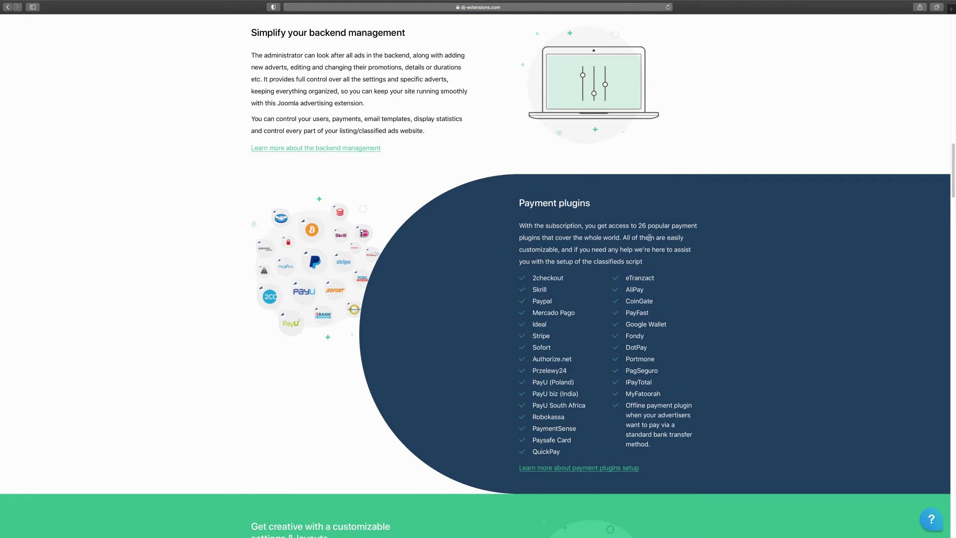
scroll(653, 233, "down", 1)
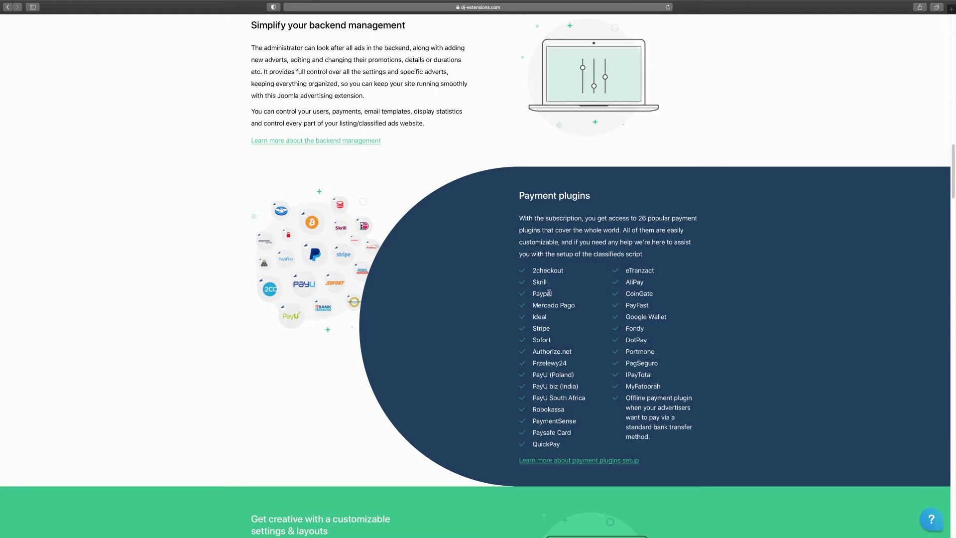
scroll(582, 259, "down", 1)
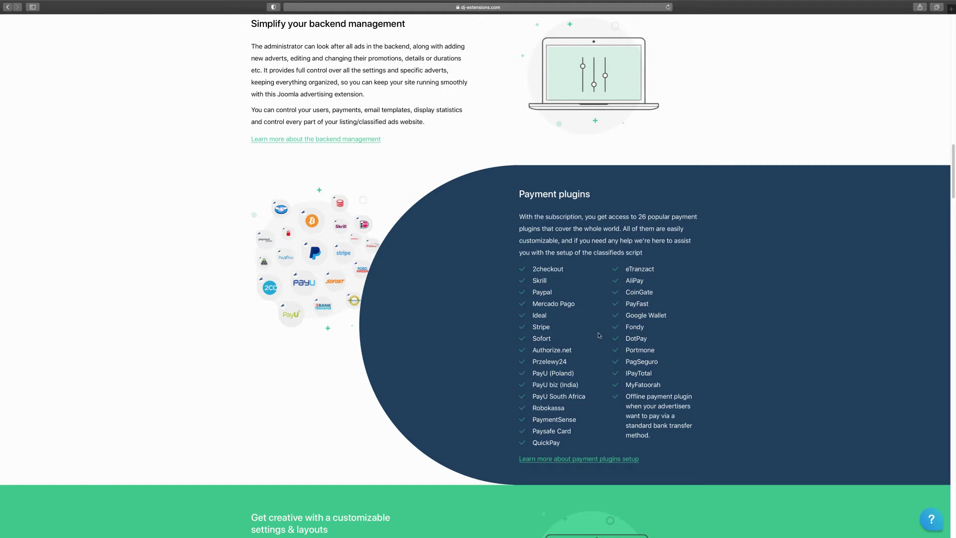
scroll(474, 359, "down", 1)
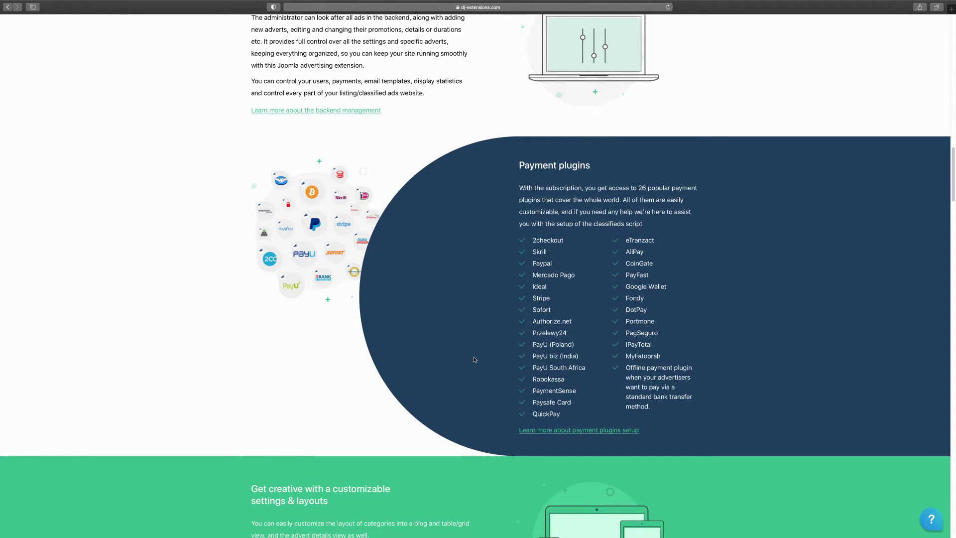
Read the section on customizable settings and layouts, including column, unit and display options
scroll(474, 358, "down", 8)
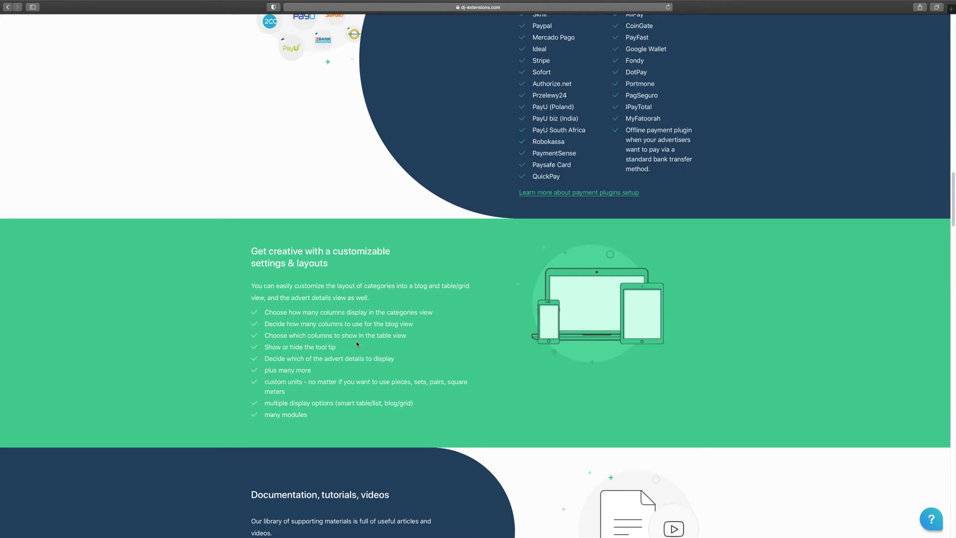
scroll(357, 344, "down", 1)
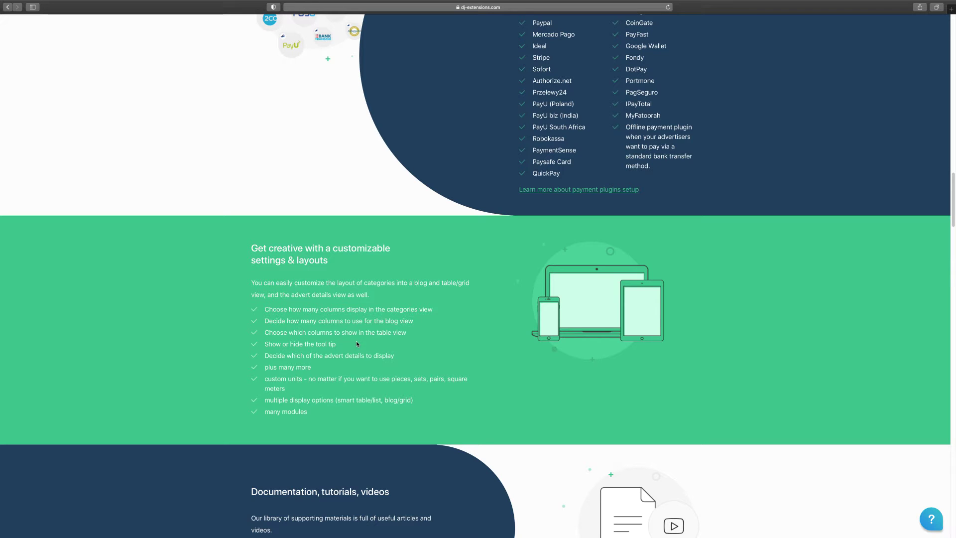
scroll(356, 344, "down", 10)
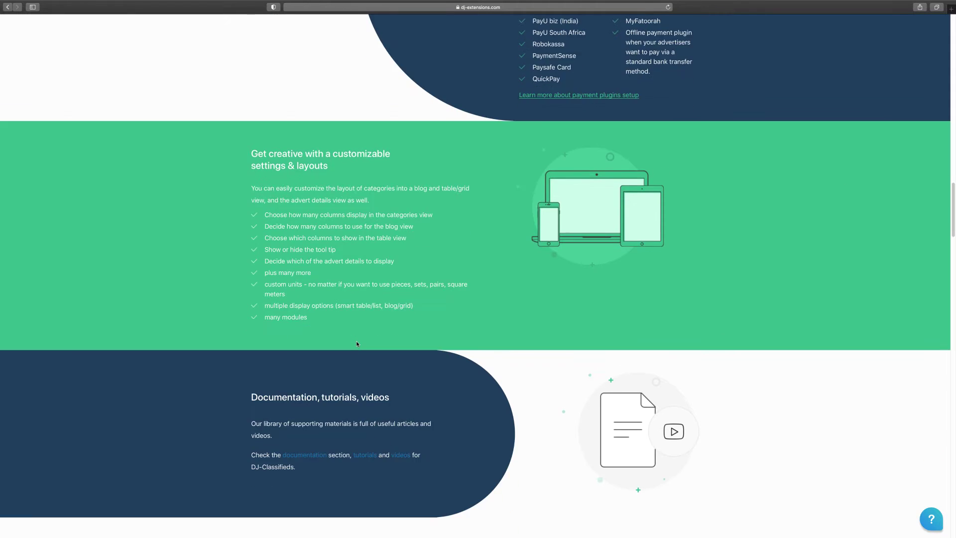
View the High performance and security details and the Easy for developers details below the documentation section
scroll(357, 343, "down", 5)
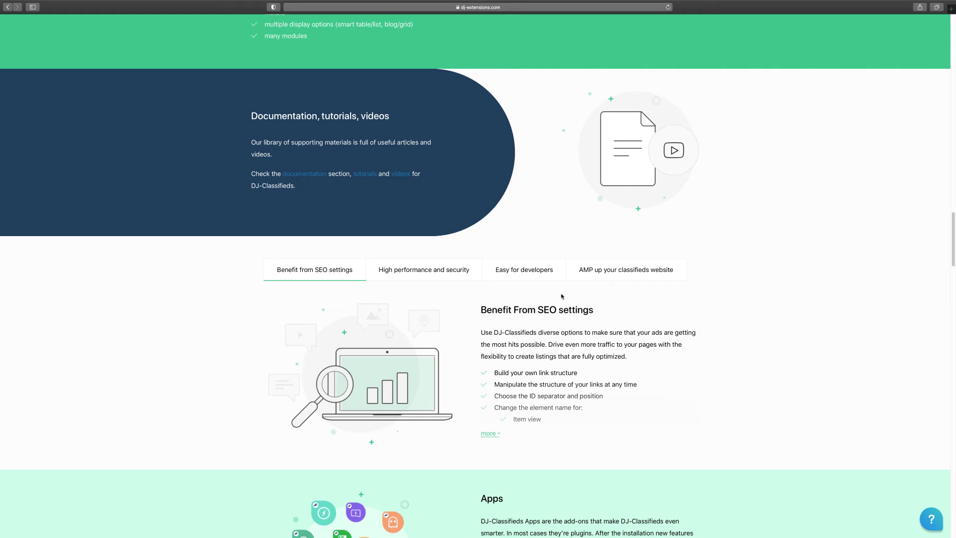
left_click(429, 274)
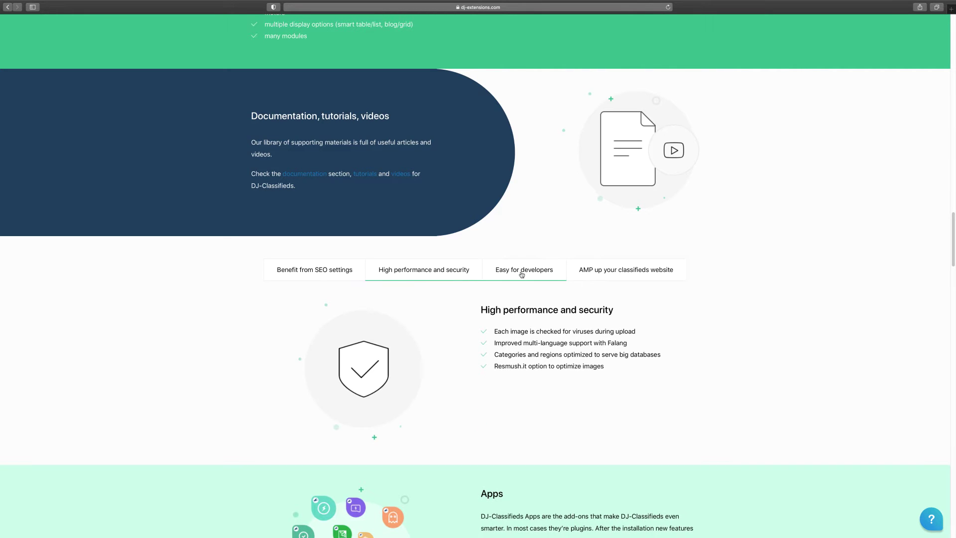
left_click(518, 270)
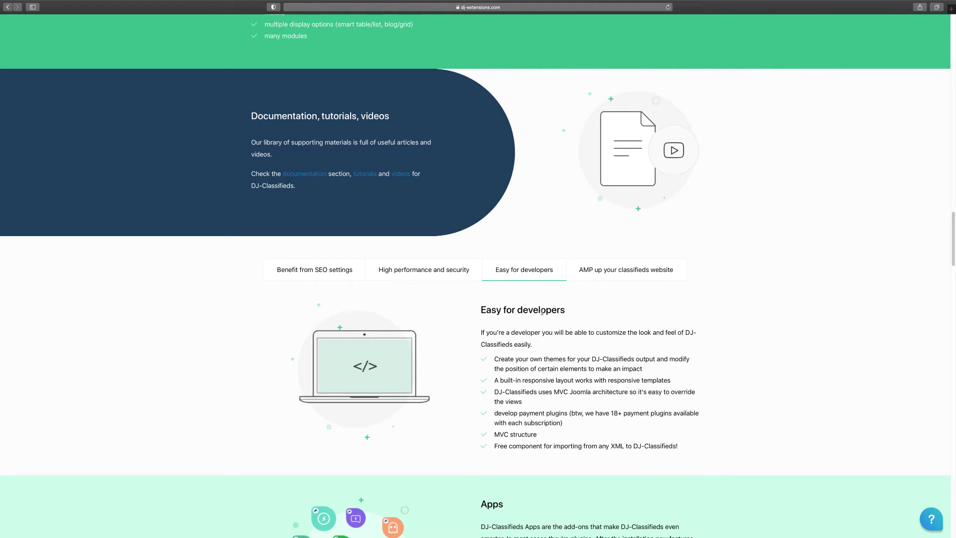
Examine the Apps section listing the DJ-Classifieds add-ons and find its link to all apps
scroll(542, 311, "down", 9)
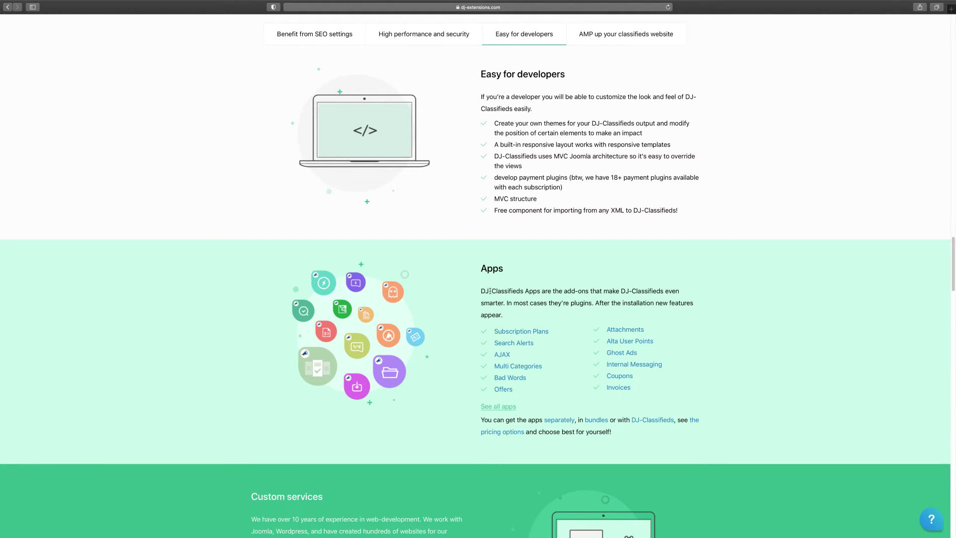
scroll(466, 328, "down", 2)
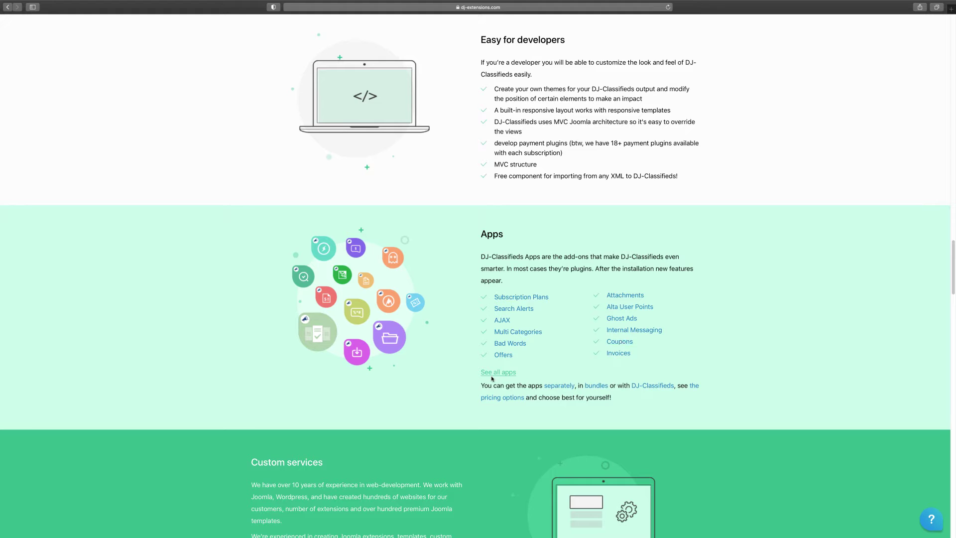
scroll(424, 369, "down", 3)
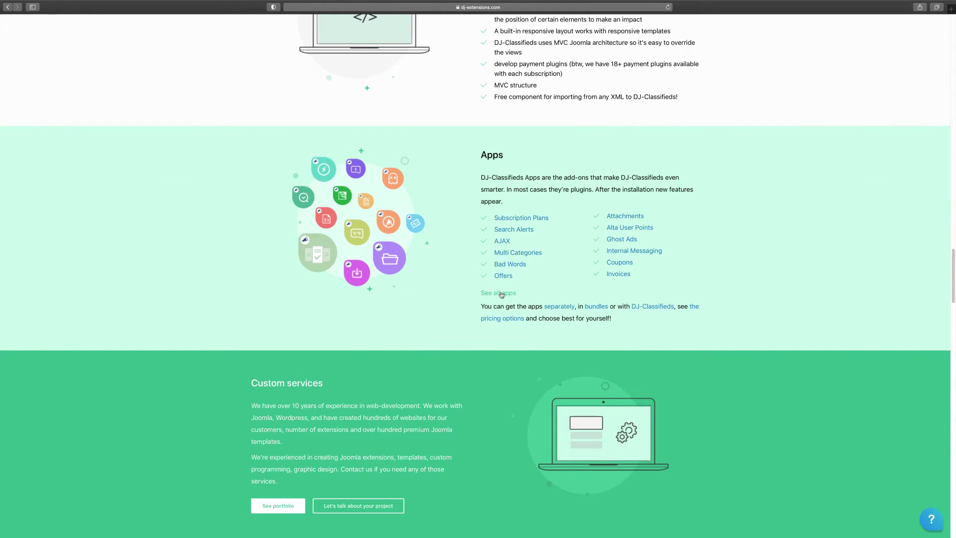
Review the 3rd party Integrations section and expand the full feature list under Adding VIDEOS AND IMAGES
scroll(534, 214, "down", 10)
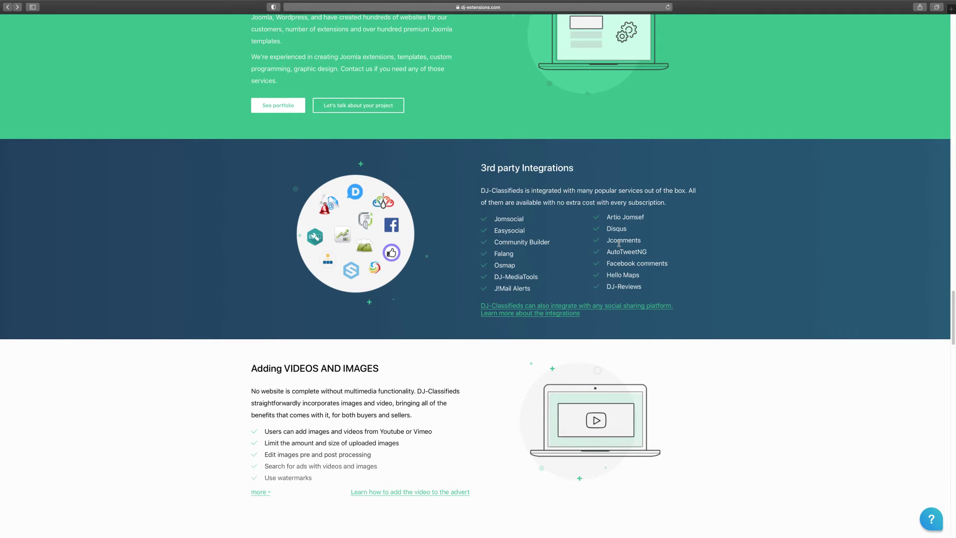
scroll(618, 266, "down", 1)
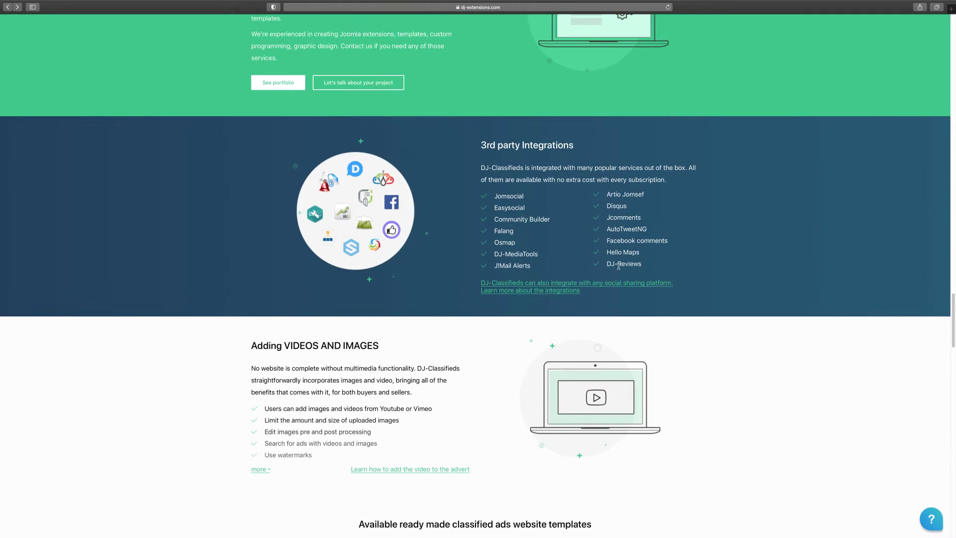
scroll(459, 290, "down", 5)
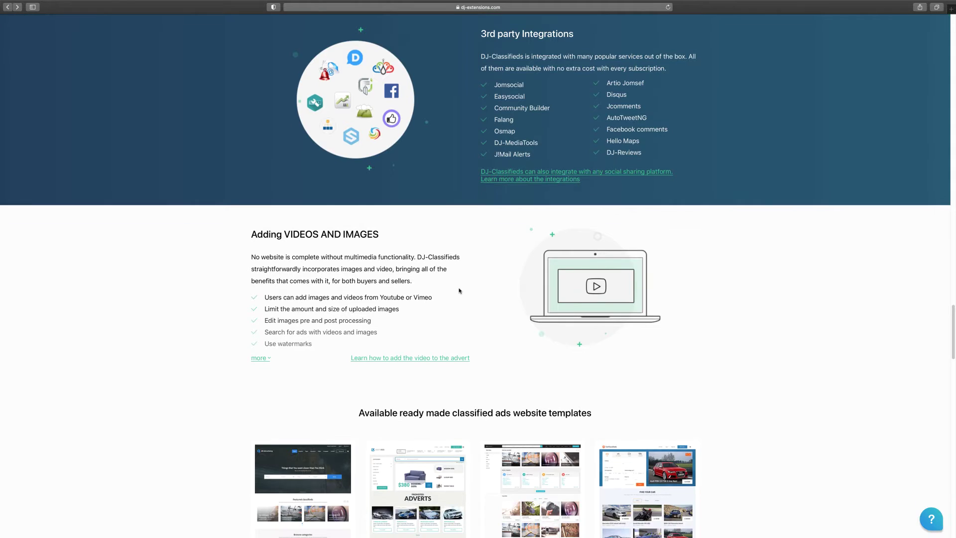
scroll(459, 290, "down", 3)
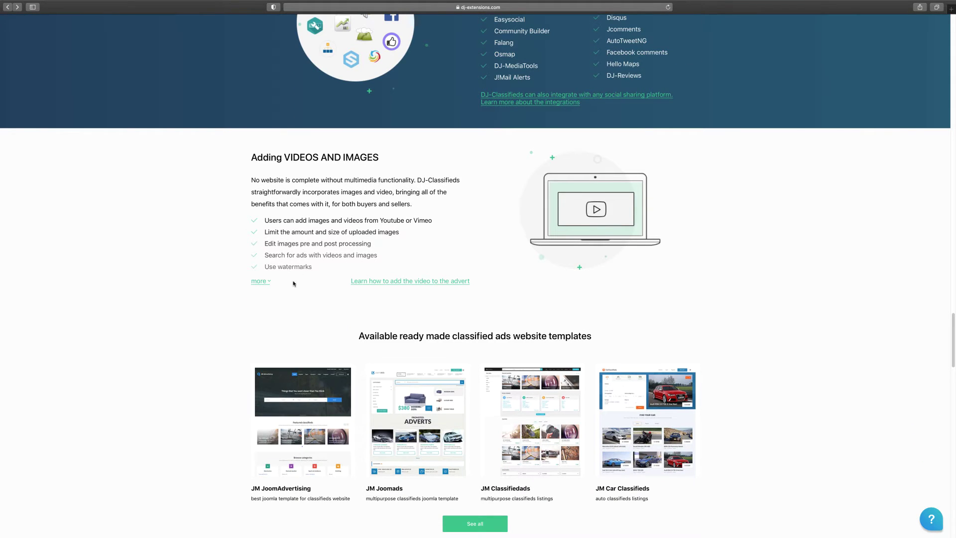
left_click(263, 281)
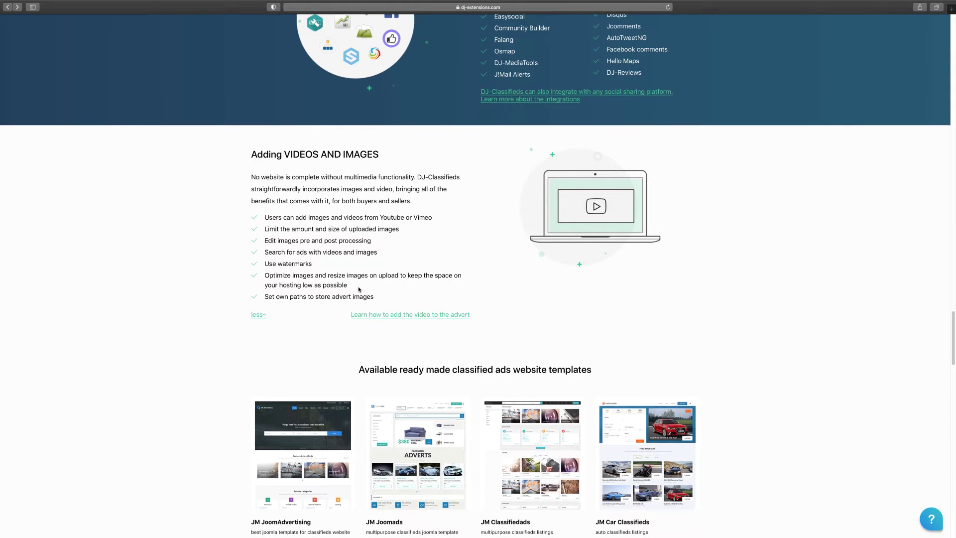
Look through the ready-made classified ads website templates, the available translations and the list of extra features
scroll(388, 251, "down", 3)
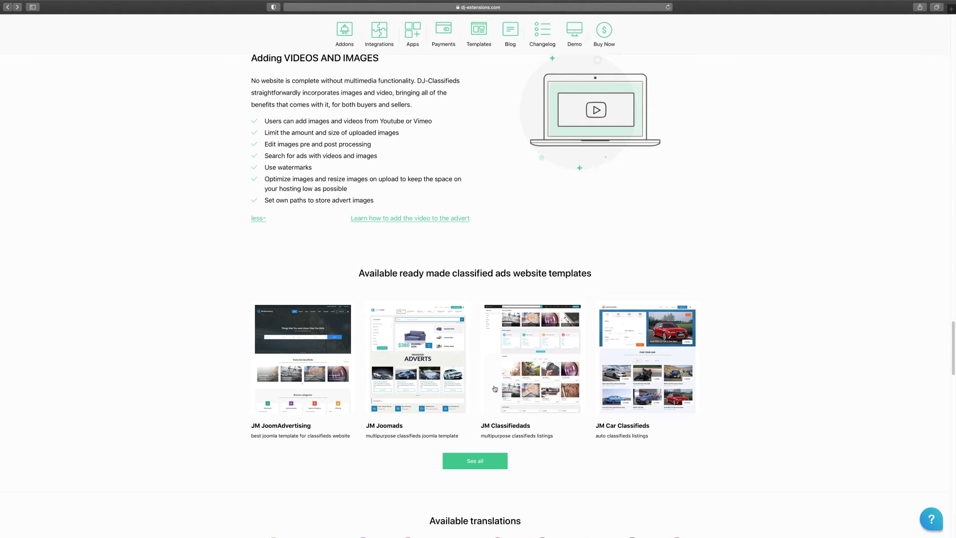
scroll(494, 388, "down", 7)
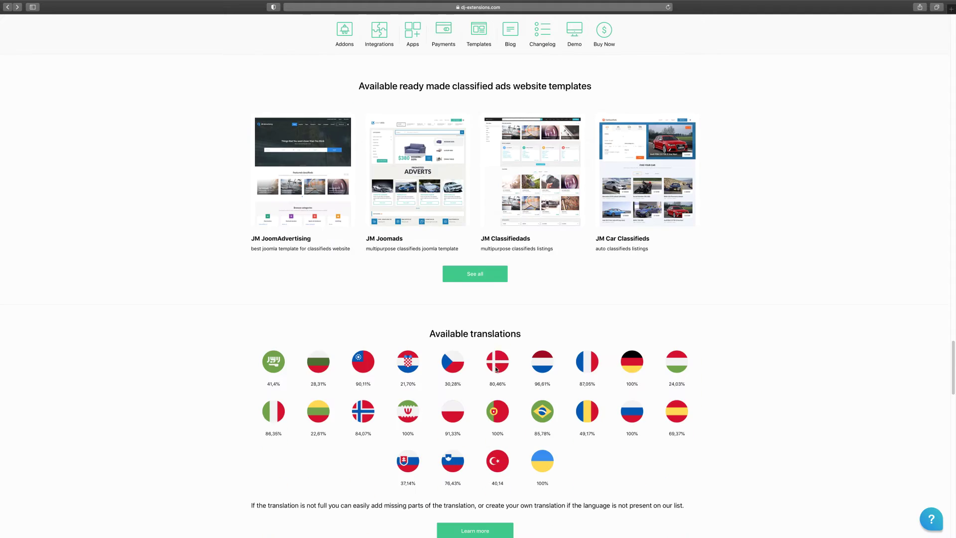
scroll(498, 368, "down", 5)
scroll(499, 368, "up", 4)
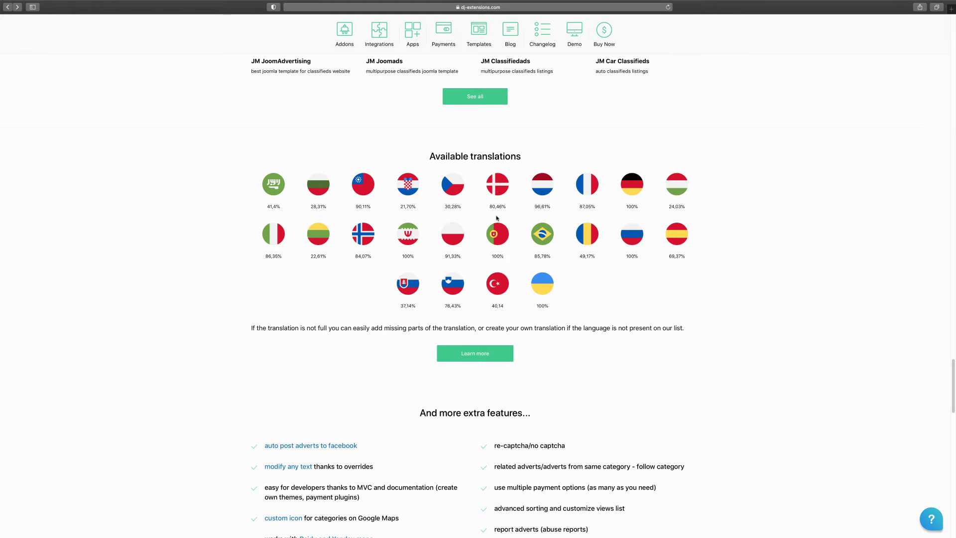
scroll(454, 271, "down", 5)
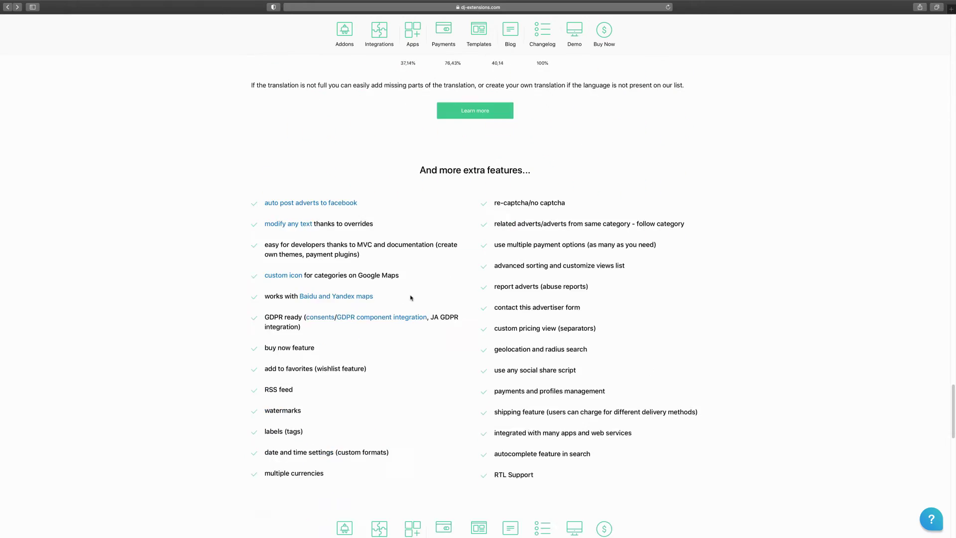
Open the Demo 2021 (new), Demo 2 - OSM and Demo 3 sites from the top of the product page, each in its own tab
scroll(412, 297, "up", 8)
scroll(412, 297, "up", 20)
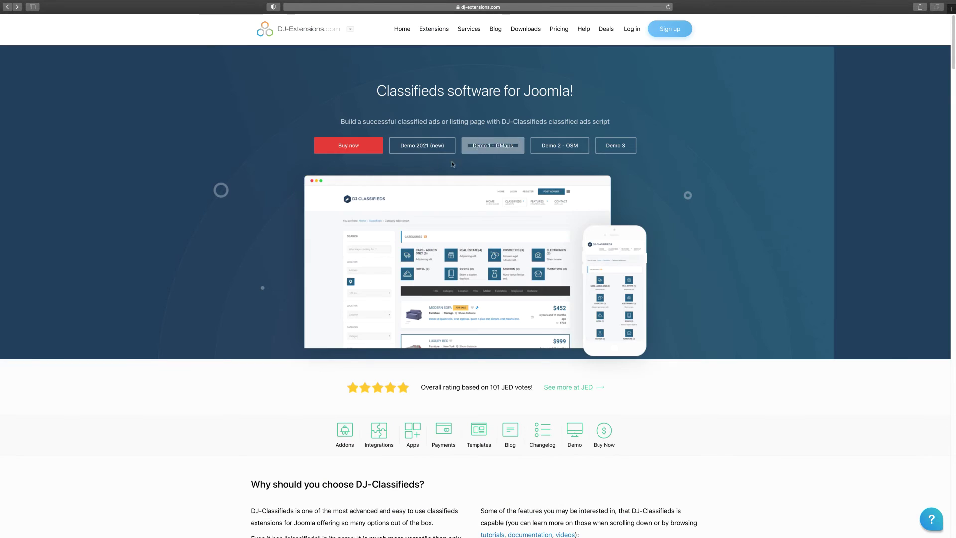
left_click(425, 149)
left_click(279, 19)
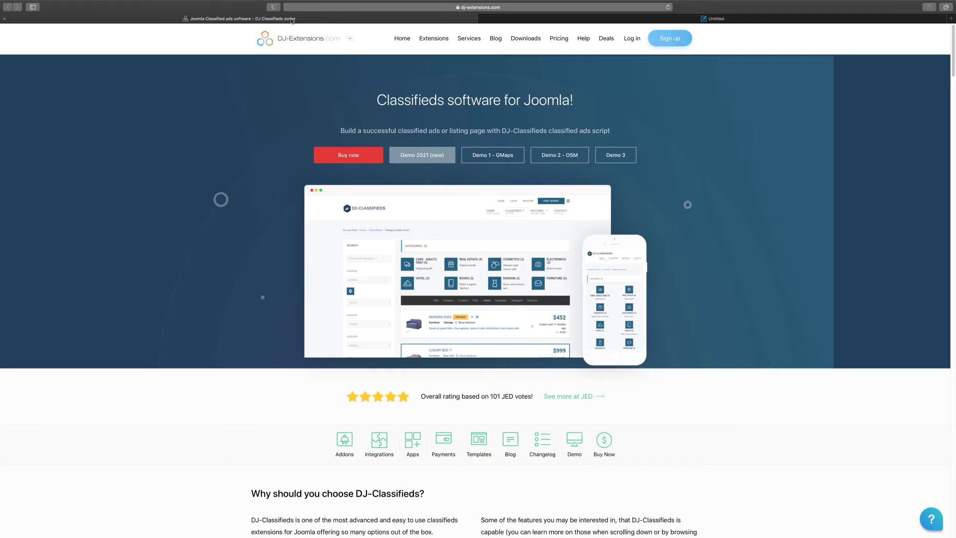
left_click(560, 159)
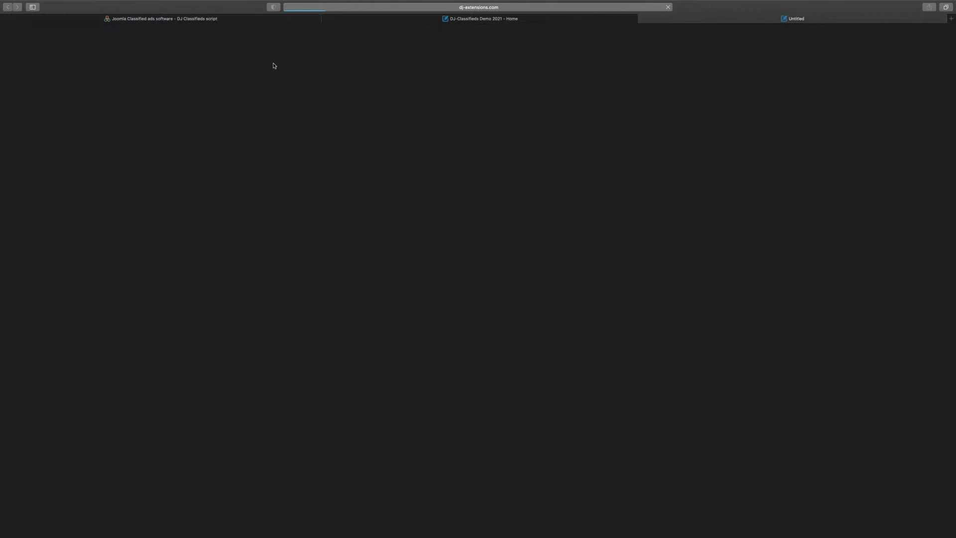
left_click(249, 21)
left_click(612, 155)
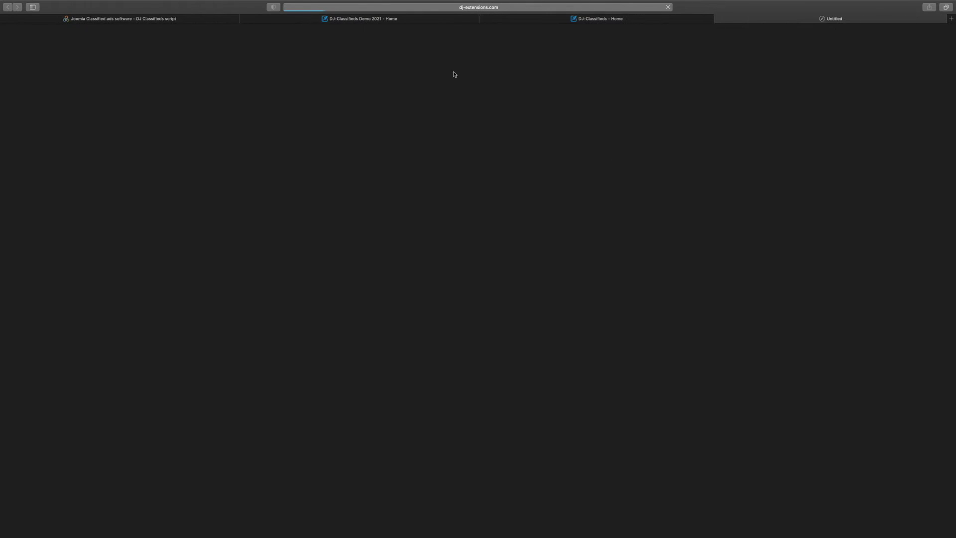
Examine the Demo 2021 home page, covering its categories, promoted offers, classifieds, map, ads by location and footer
left_click(291, 20)
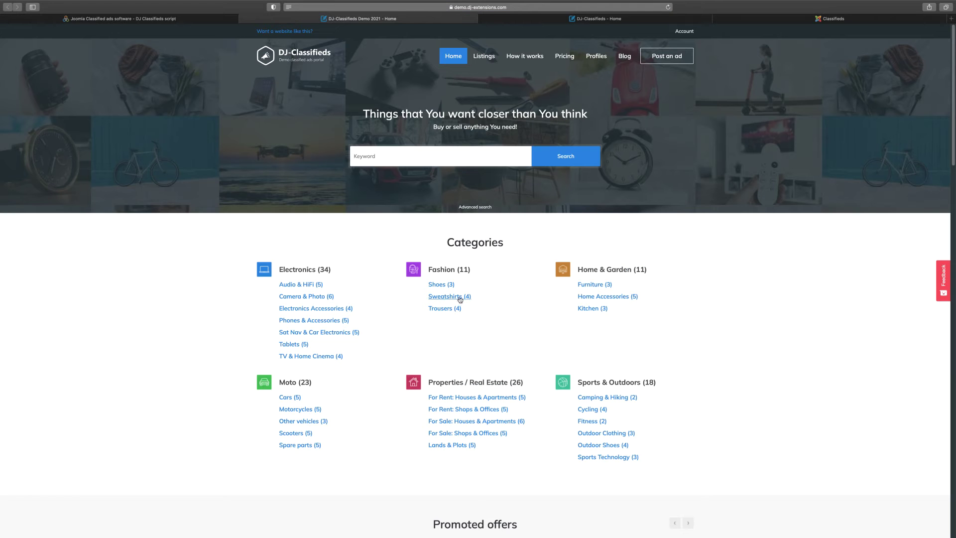
scroll(461, 301, "down", 1)
scroll(459, 299, "down", 2)
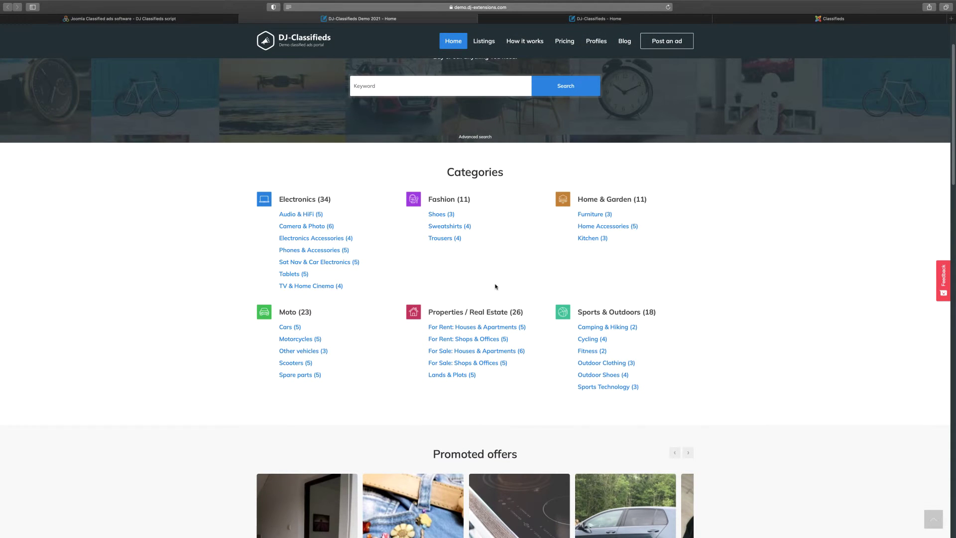
scroll(496, 286, "down", 10)
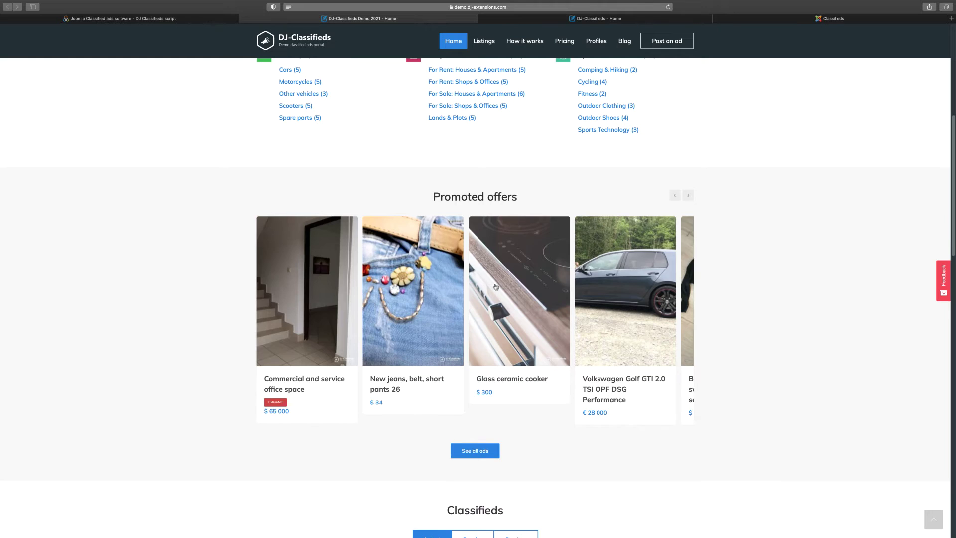
scroll(699, 195, "down", 5)
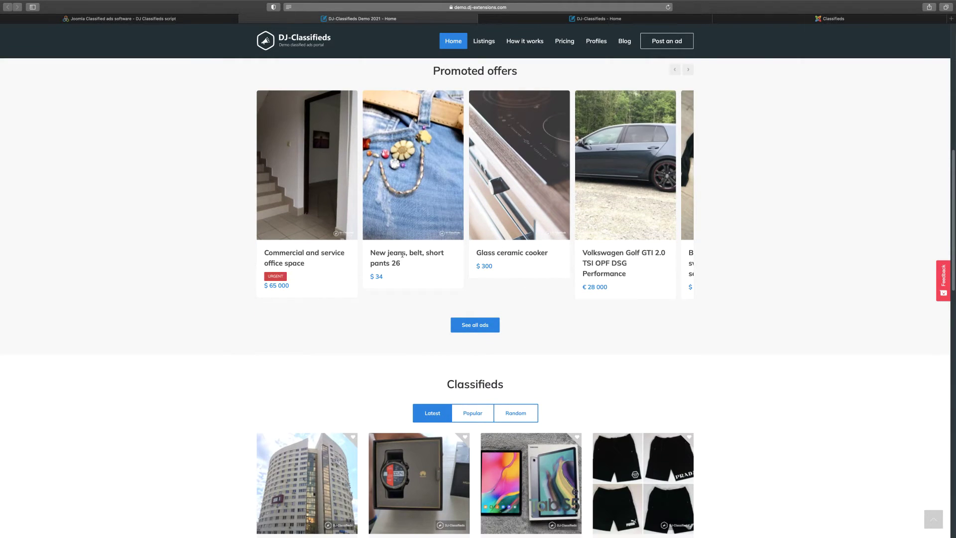
scroll(378, 281, "down", 7)
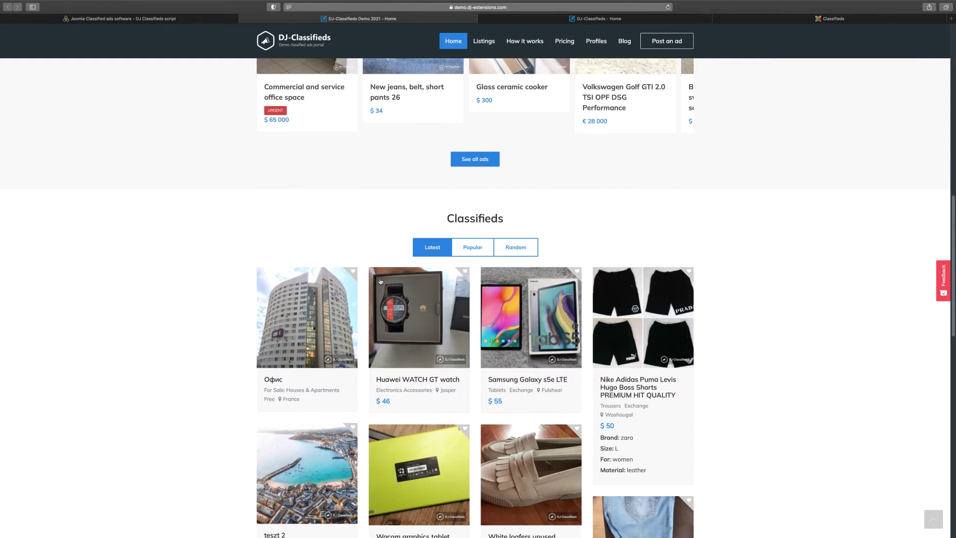
scroll(380, 282, "down", 10)
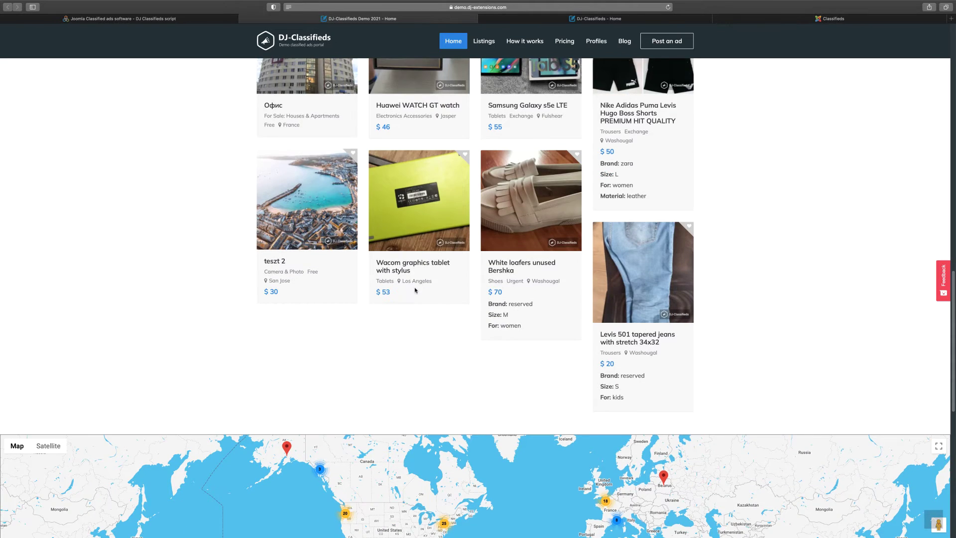
scroll(419, 283, "down", 12)
scroll(455, 311, "down", 6)
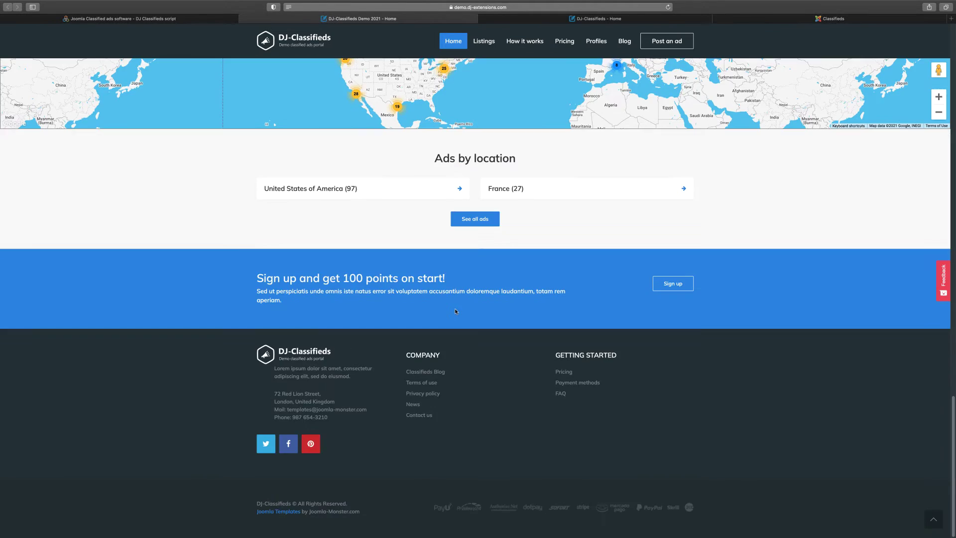
scroll(455, 311, "up", 20)
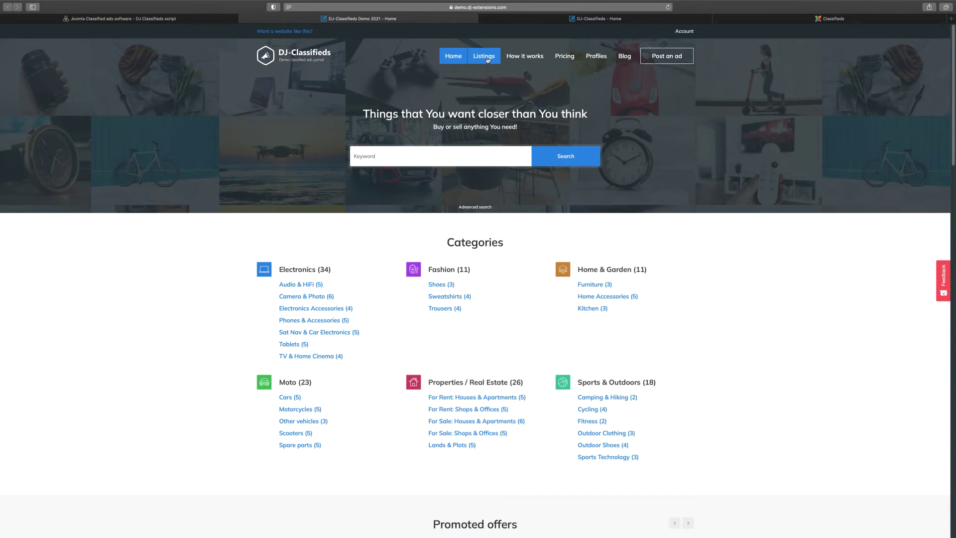
Open the Moda Patchwork Eiffel Chair advert in the Demo 2 - OSM site and allow the site to use the current location
left_click(554, 21)
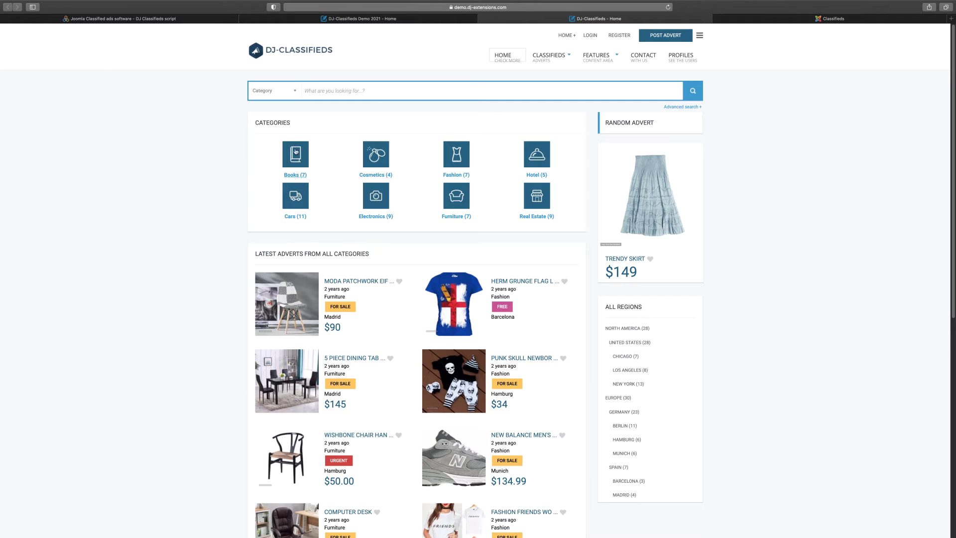
left_click(368, 281)
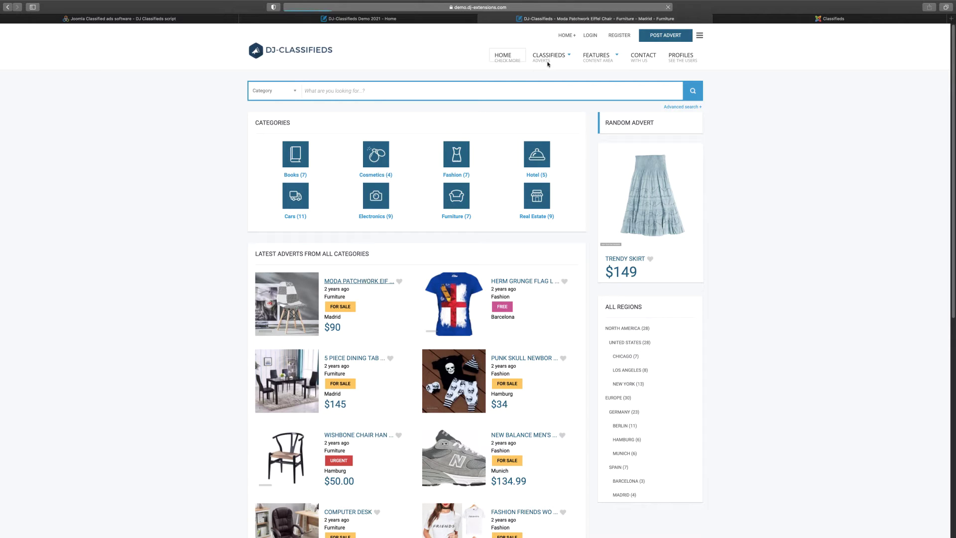
mouse_move(547, 64)
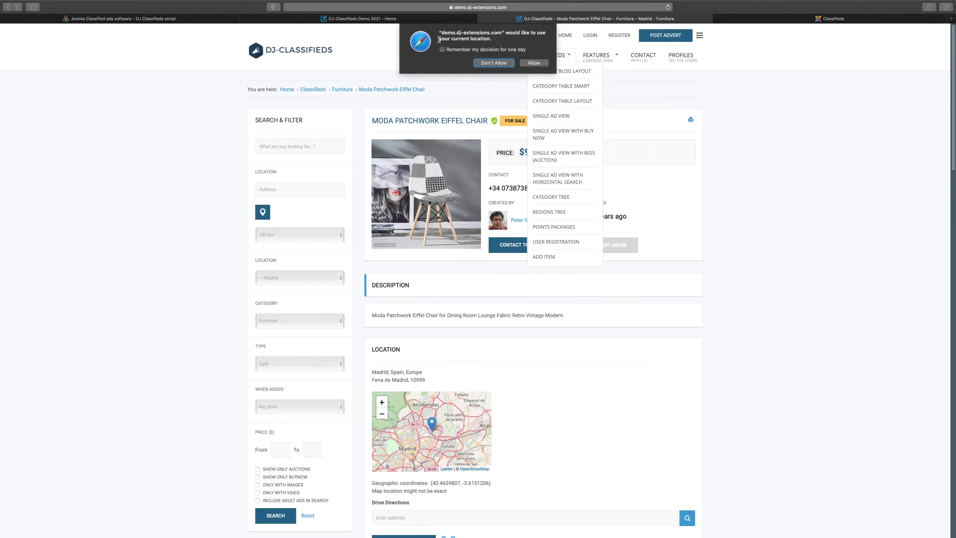
left_click(530, 64)
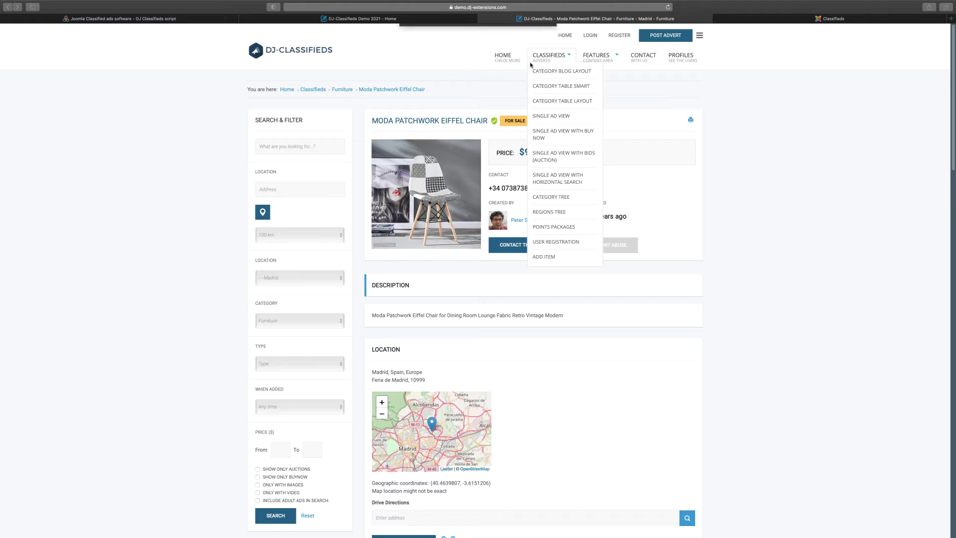
Review the chair advert's description, location map, advert details and comments
scroll(582, 305, "down", 2)
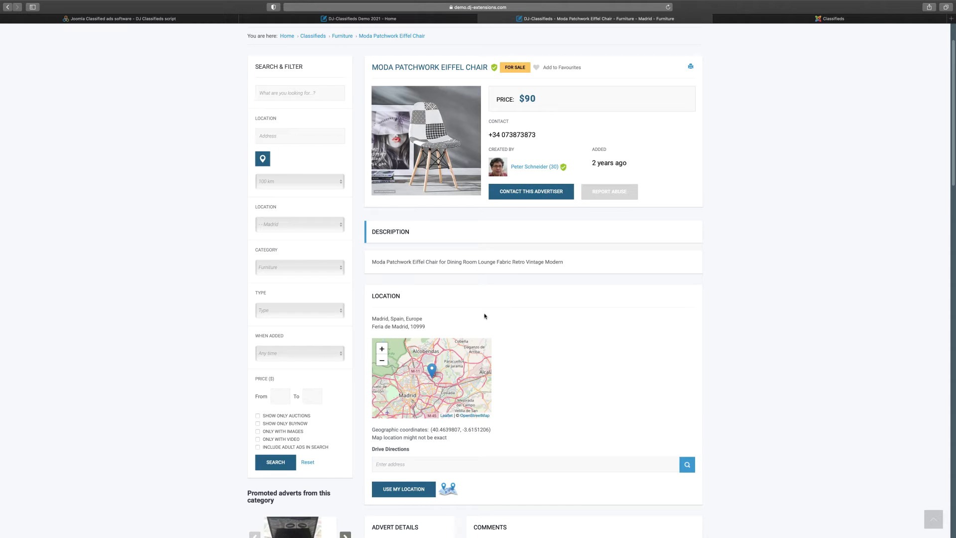
scroll(484, 315, "down", 5)
scroll(485, 316, "down", 2)
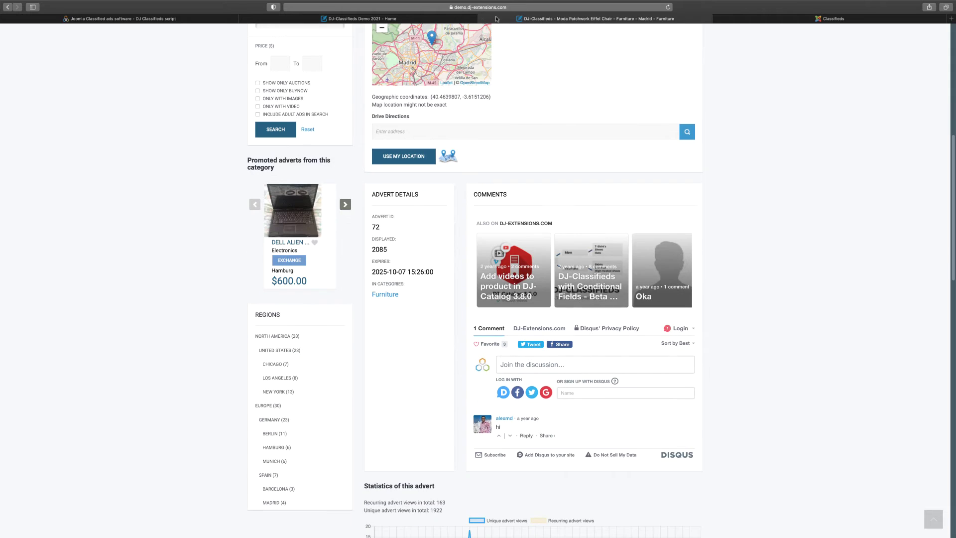
Open the Dining Table advert in the Demo 3 site and review its contact details, description and search filters
left_click(742, 19)
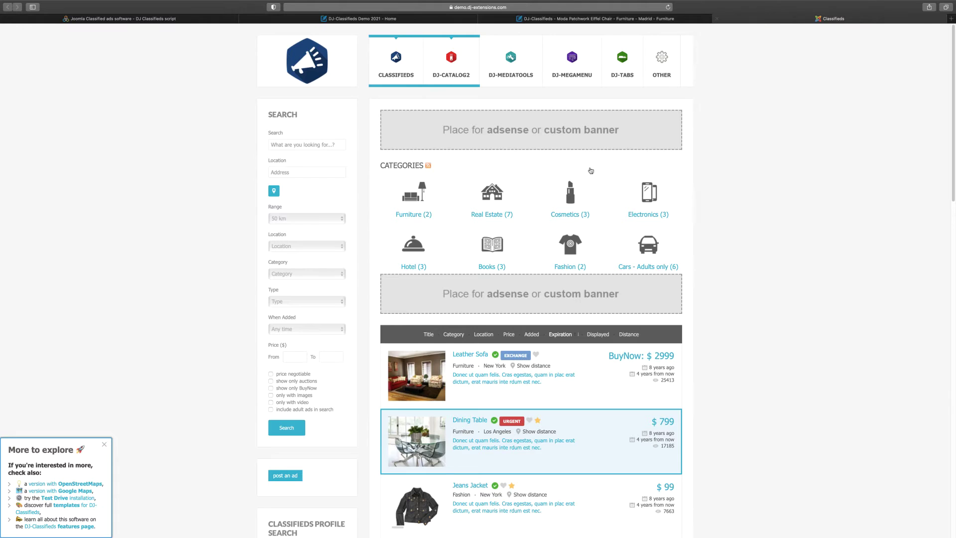
scroll(438, 299, "down", 1)
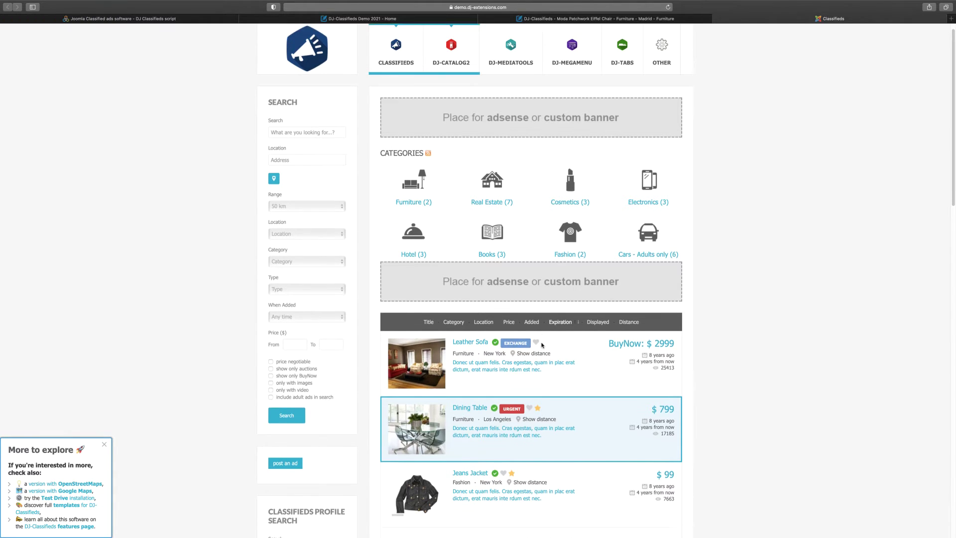
left_click(476, 393)
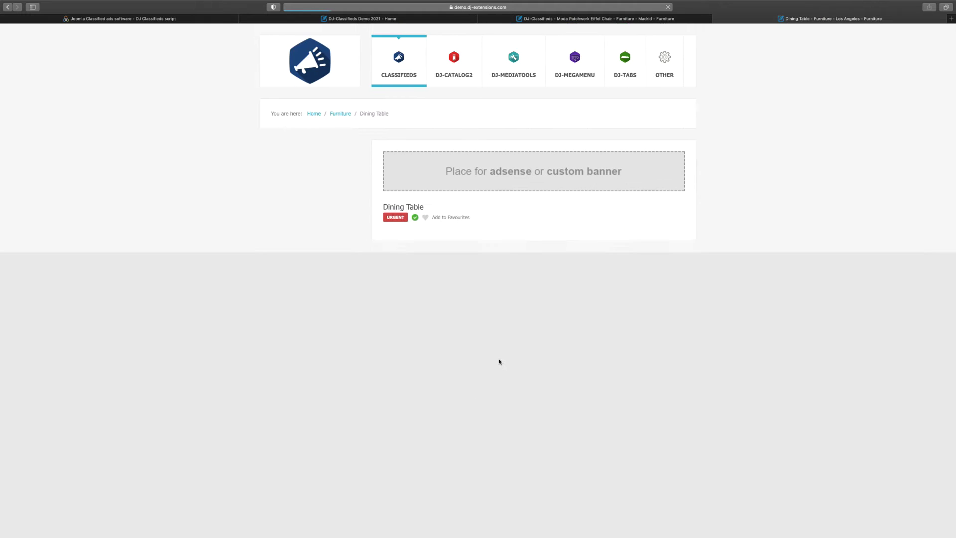
scroll(505, 347, "down", 2)
scroll(513, 300, "up", 2)
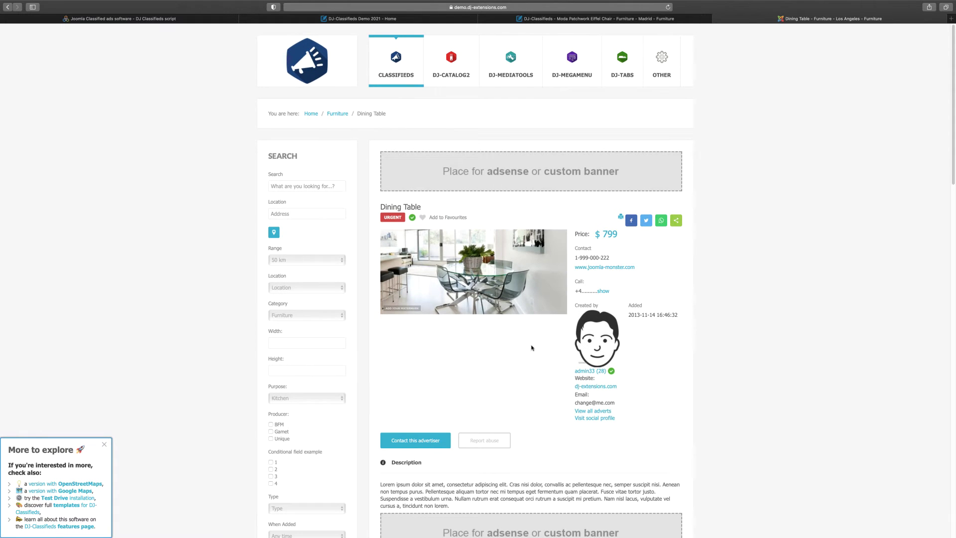
scroll(531, 348, "down", 3)
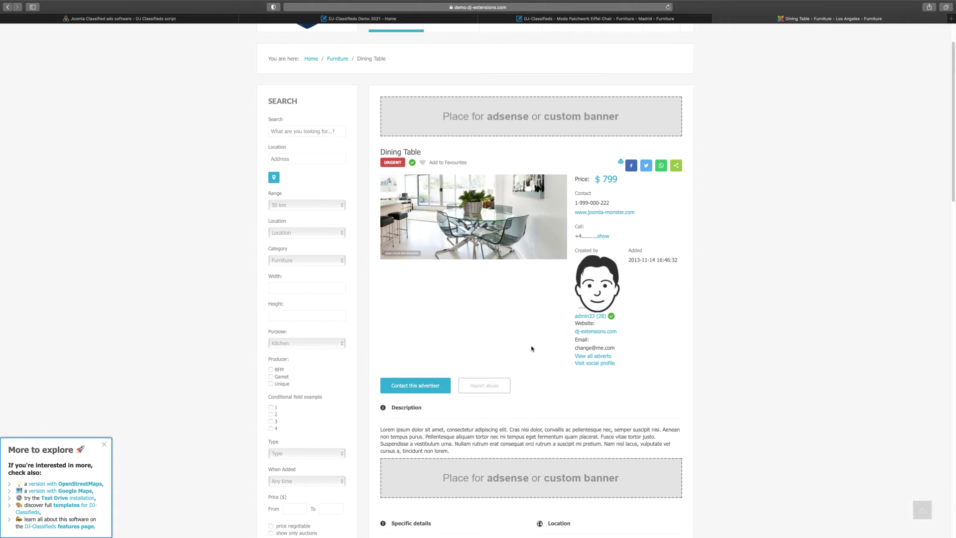
scroll(531, 348, "down", 4)
scroll(531, 348, "up", 7)
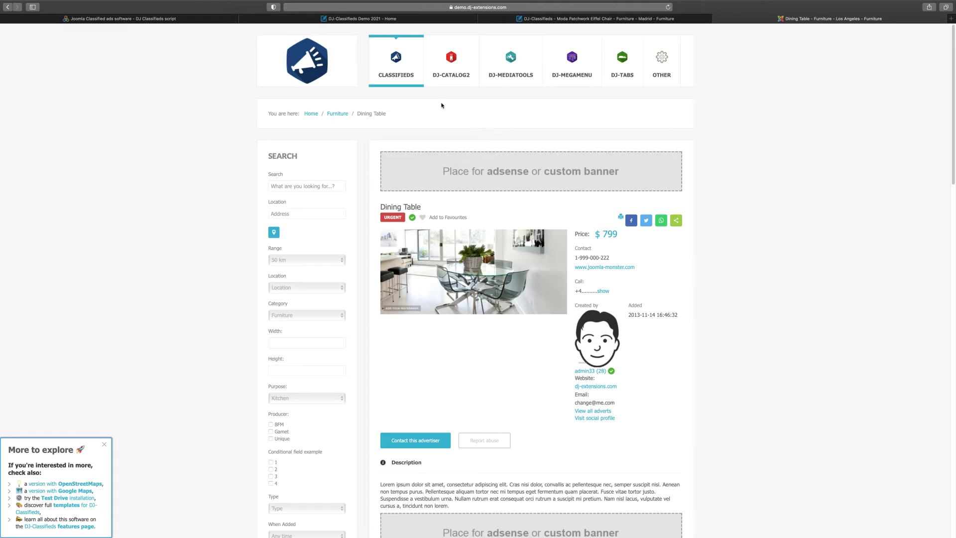
Return to the Demo 2021 home page and look over its categories and promoted offers
left_click(351, 20)
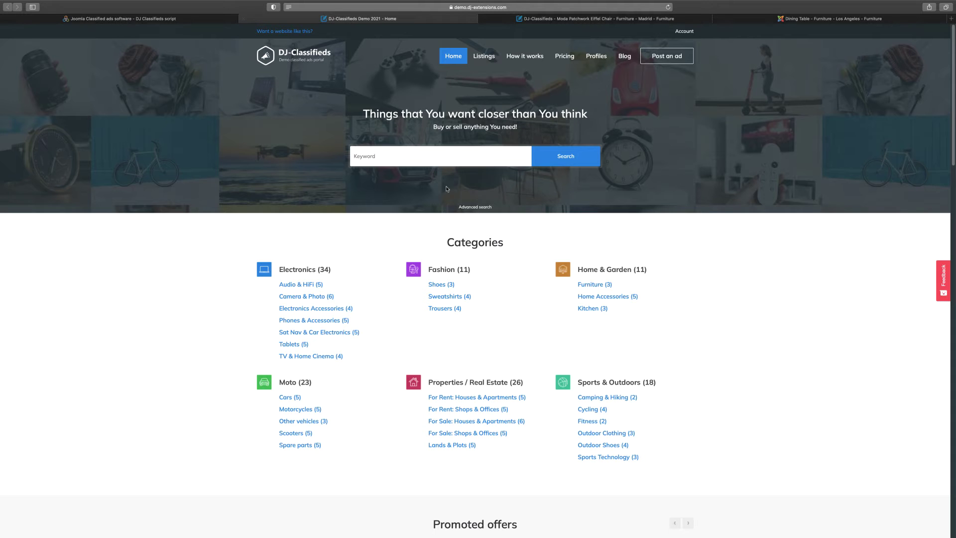
scroll(448, 190, "down", 4)
scroll(448, 191, "down", 1)
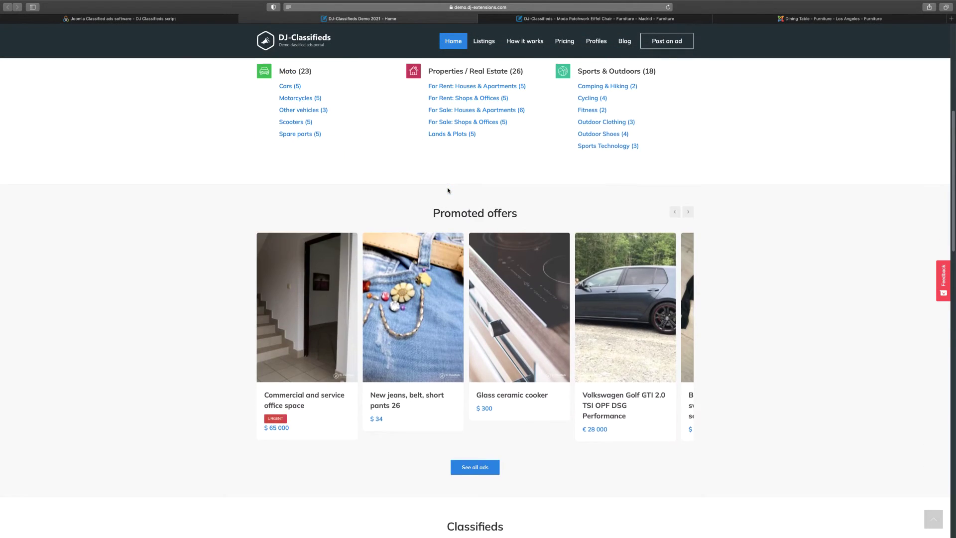
scroll(498, 150, "up", 5)
Open the Demo 2021 Pricing page and review the points, subscription plan and single ad options
left_click(564, 57)
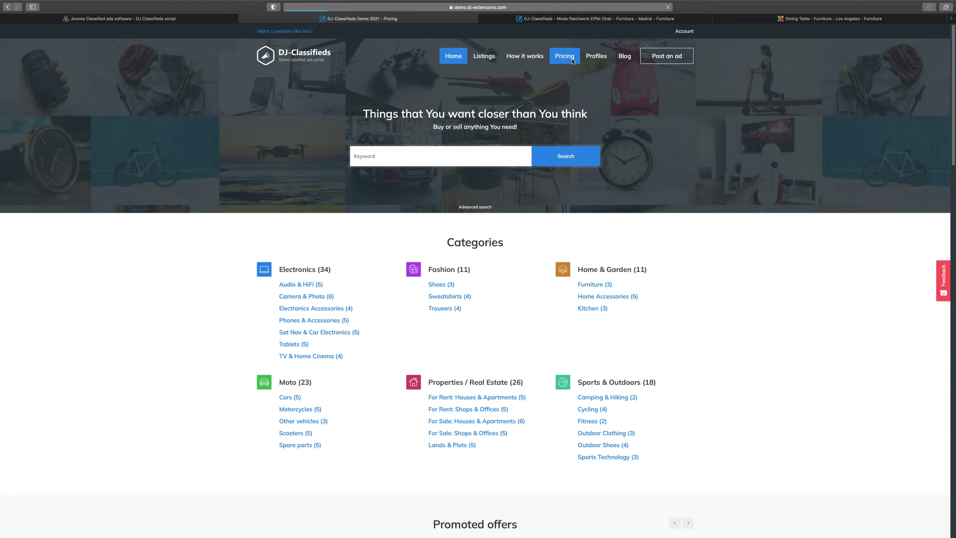
scroll(437, 254, "down", 1)
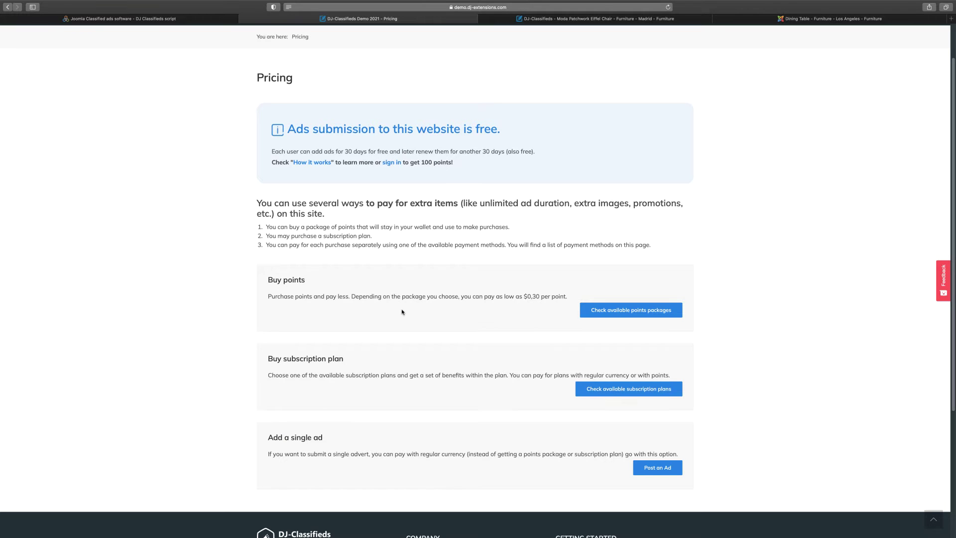
scroll(402, 312, "down", 1)
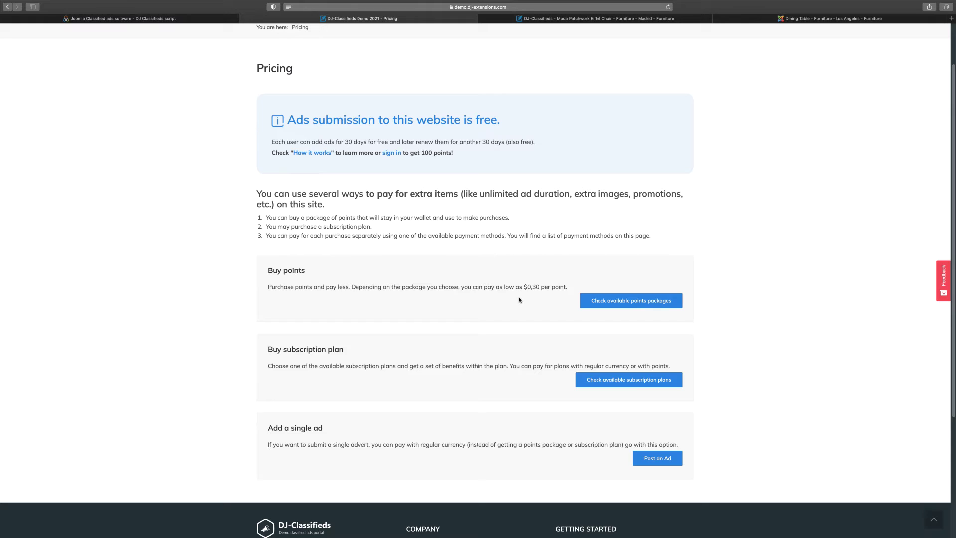
scroll(518, 300, "down", 1)
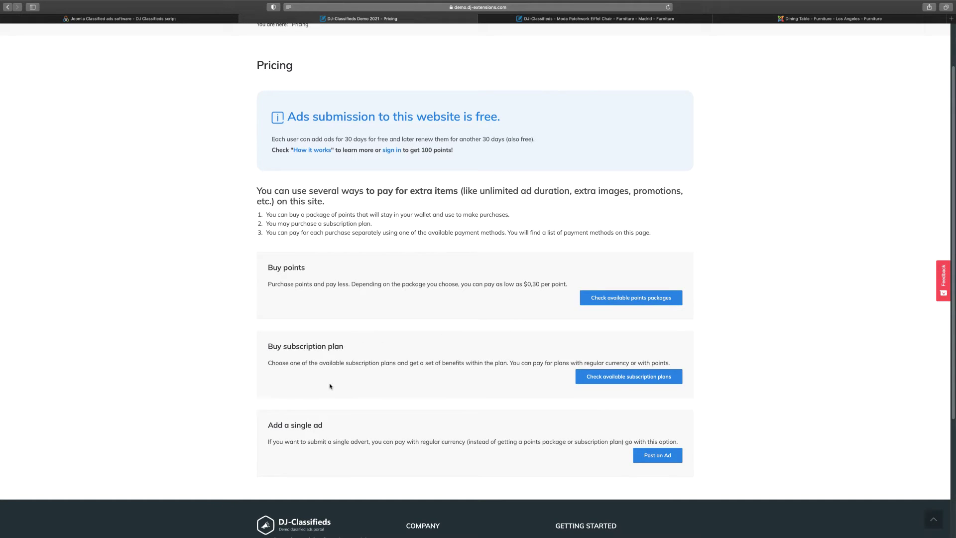
scroll(578, 413, "up", 1)
scroll(578, 414, "up", 3)
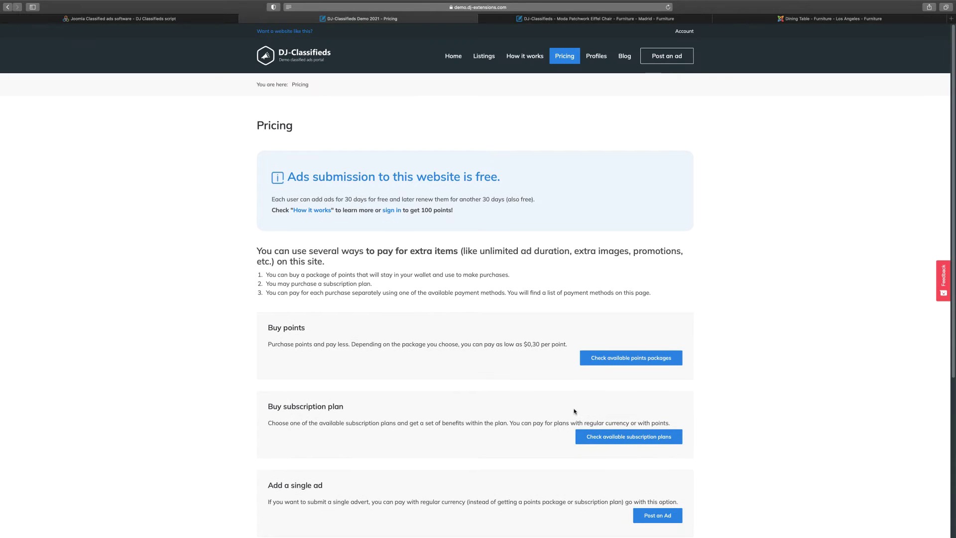
View the Profiles page, and open the Listings page to examine its search filters, sorting options and adverts
left_click(603, 60)
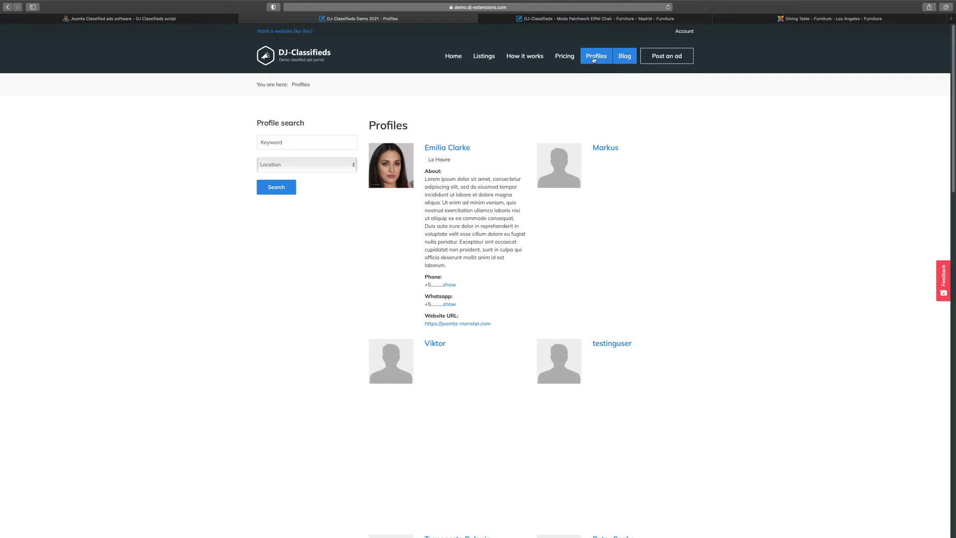
left_click(484, 59)
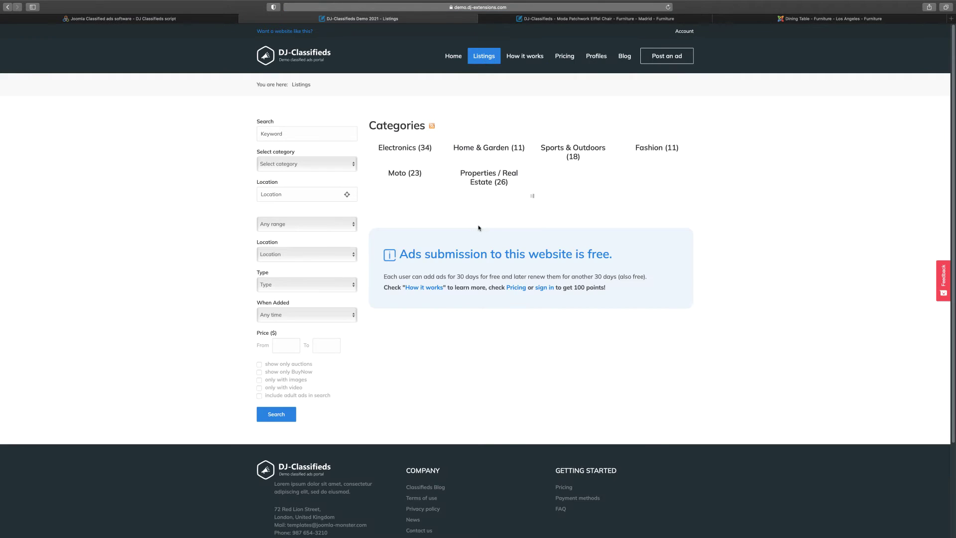
scroll(418, 222, "down", 2)
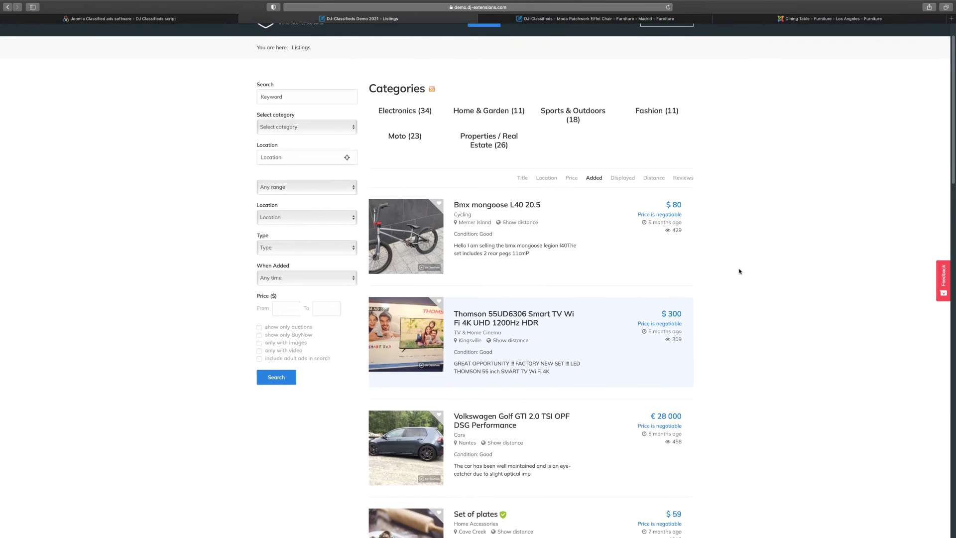
scroll(739, 271, "down", 5)
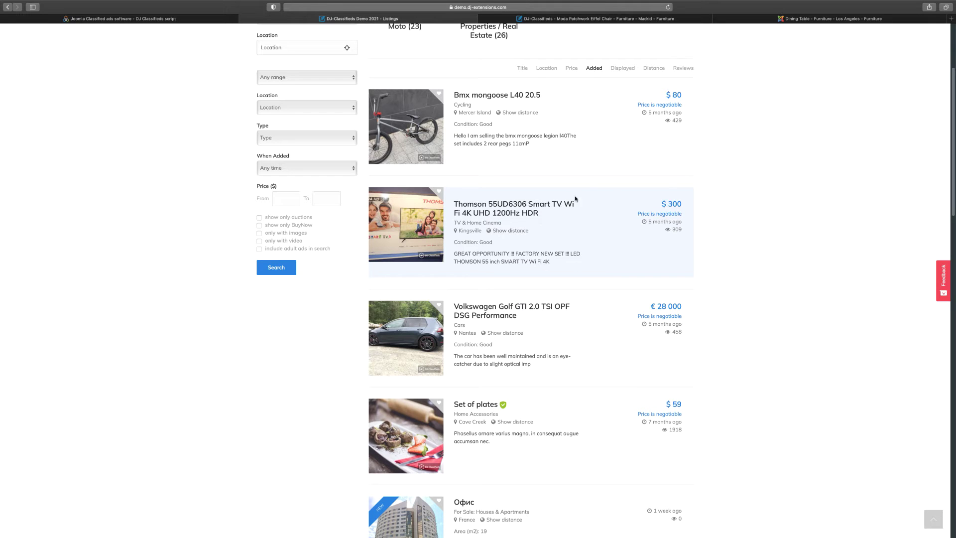
scroll(574, 232, "down", 1)
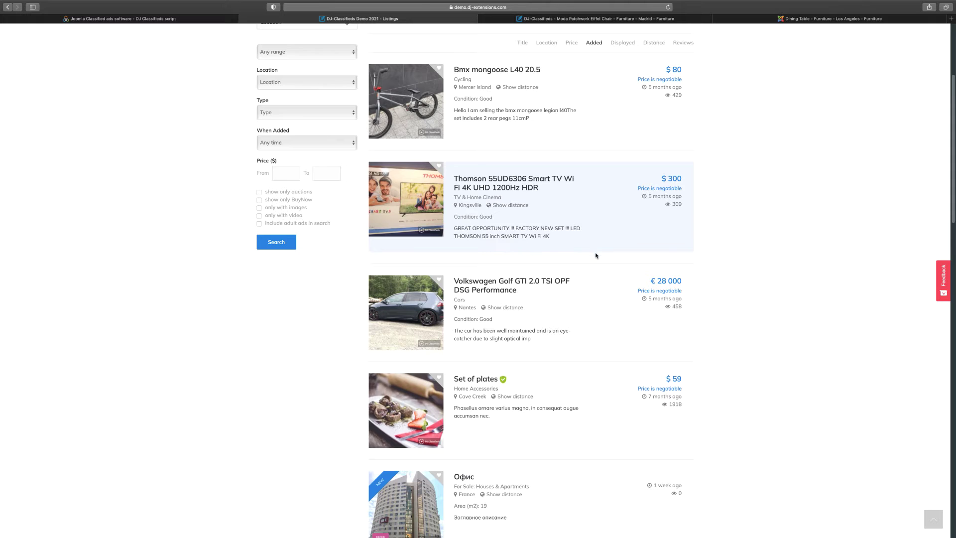
scroll(597, 251, "down", 1)
scroll(599, 249, "down", 3)
scroll(600, 250, "down", 4)
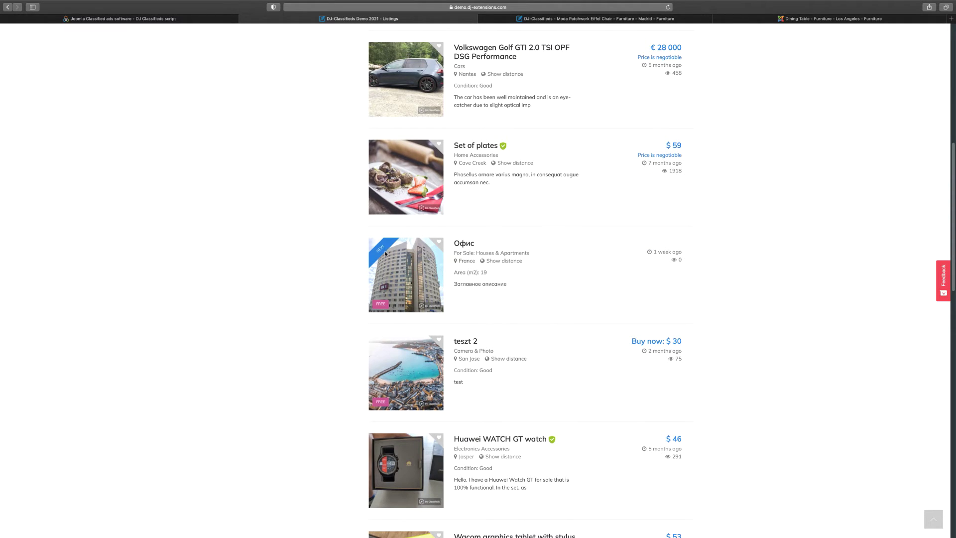
Close the three demo site tabs, leaving the DJ-Classifieds product page open
left_click(243, 19)
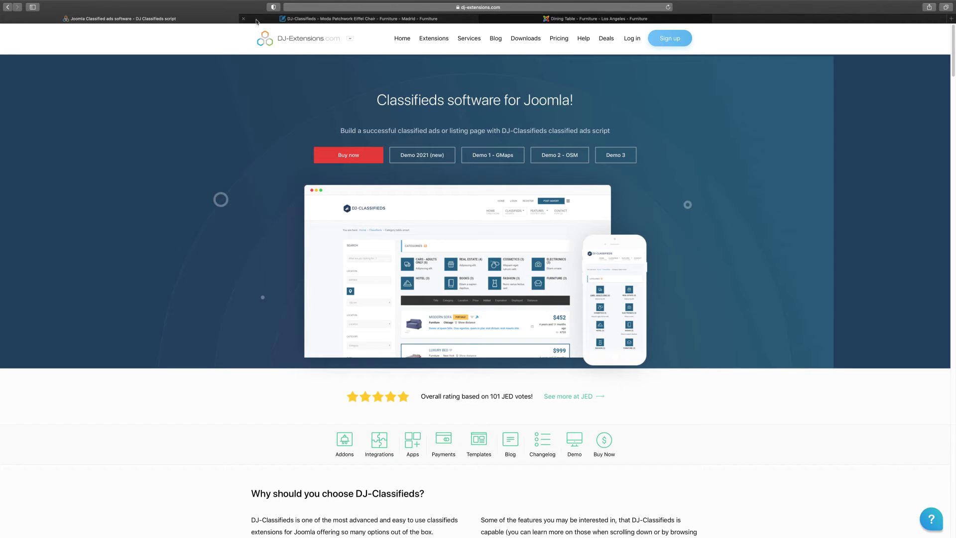
left_click(244, 19)
left_click(244, 18)
Review the product page down to the ready-made classified ads website templates and open the full template collection
scroll(287, 203, "down", 10)
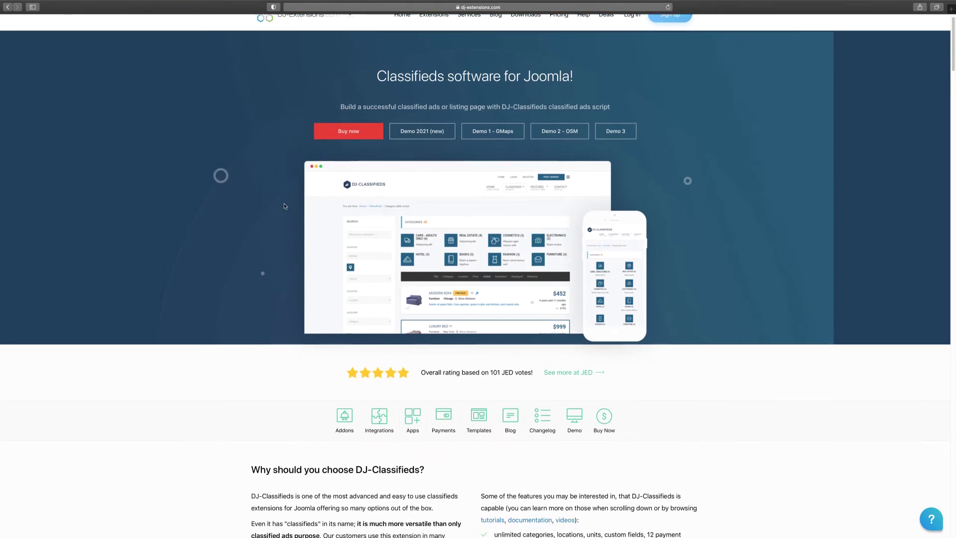
scroll(287, 203, "down", 11)
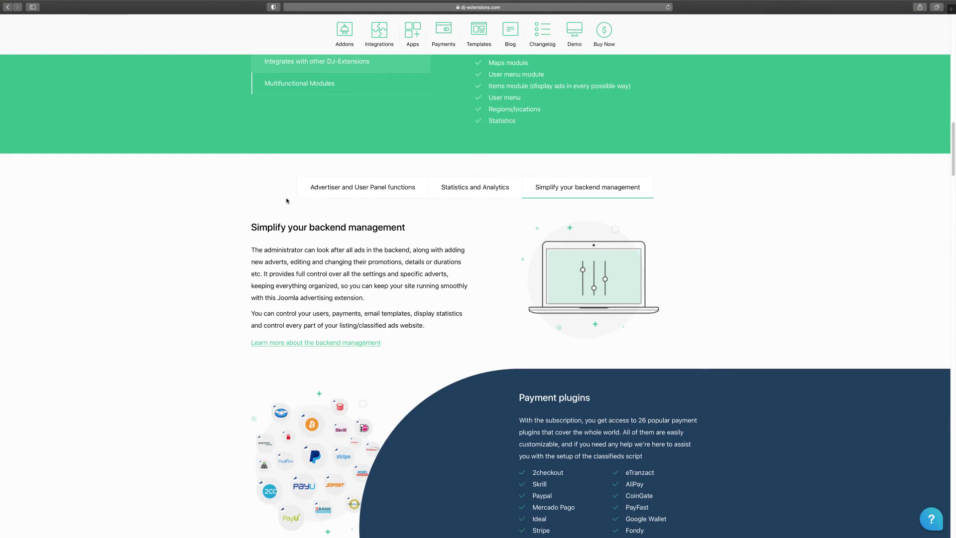
scroll(286, 200, "down", 18)
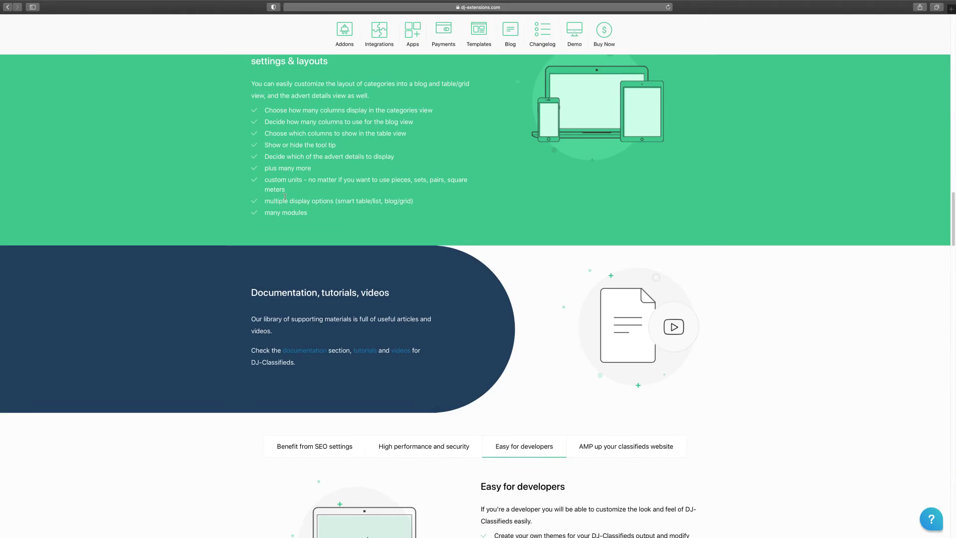
scroll(285, 199, "down", 18)
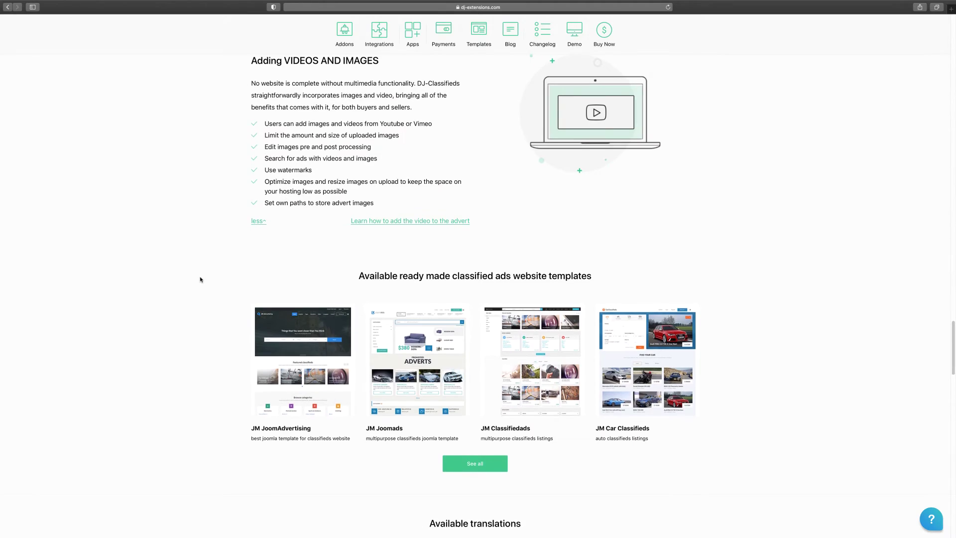
scroll(201, 279, "down", 2)
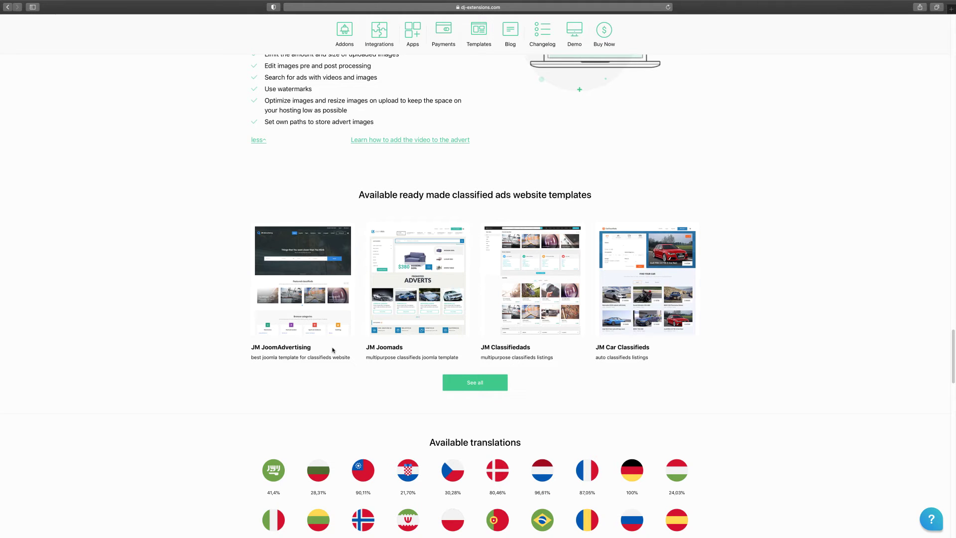
left_click(462, 388)
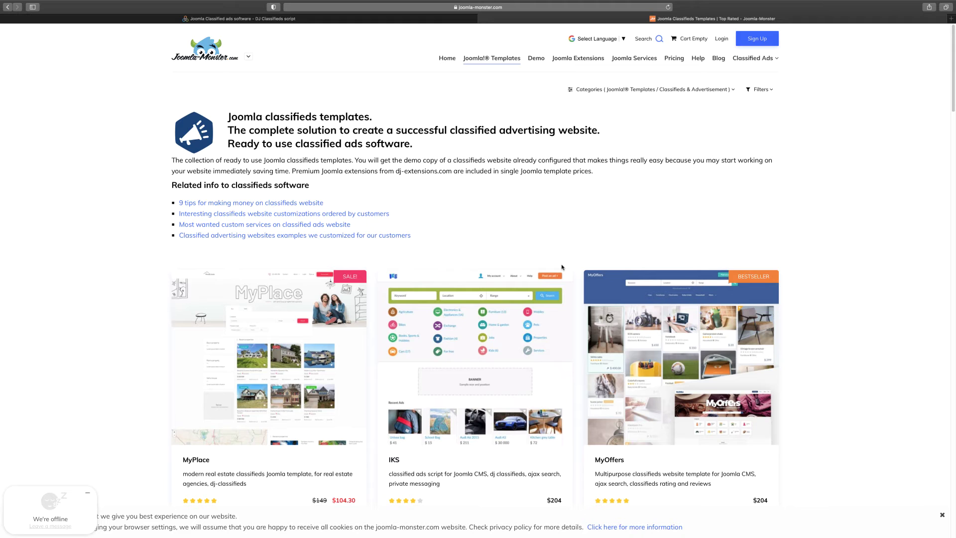
Open the MyOffers template demo in a new tab and return to the Joomla-Monster classifieds template list
scroll(544, 271, "down", 3)
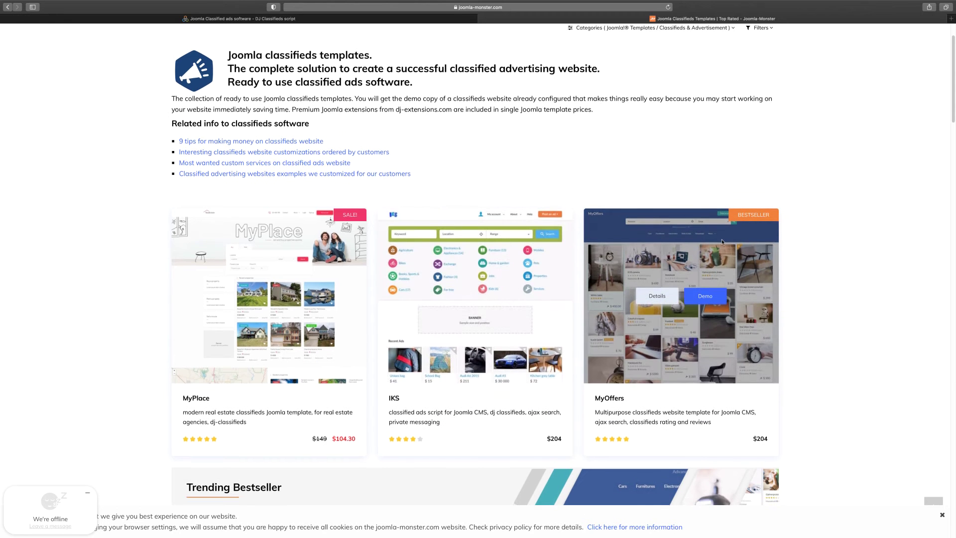
left_click(699, 297)
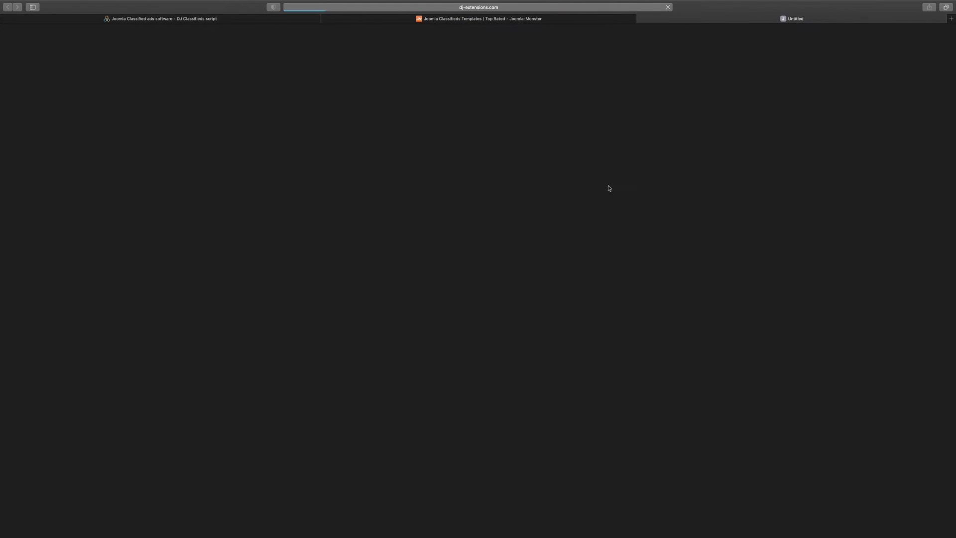
left_click(436, 20)
Browse the remaining classifieds templates, including JM Car Classifieds, JM ClassifiedAds, JM Animals, JM JoomAdvertising, JM Job Listings and JM Dating
scroll(121, 242, "down", 15)
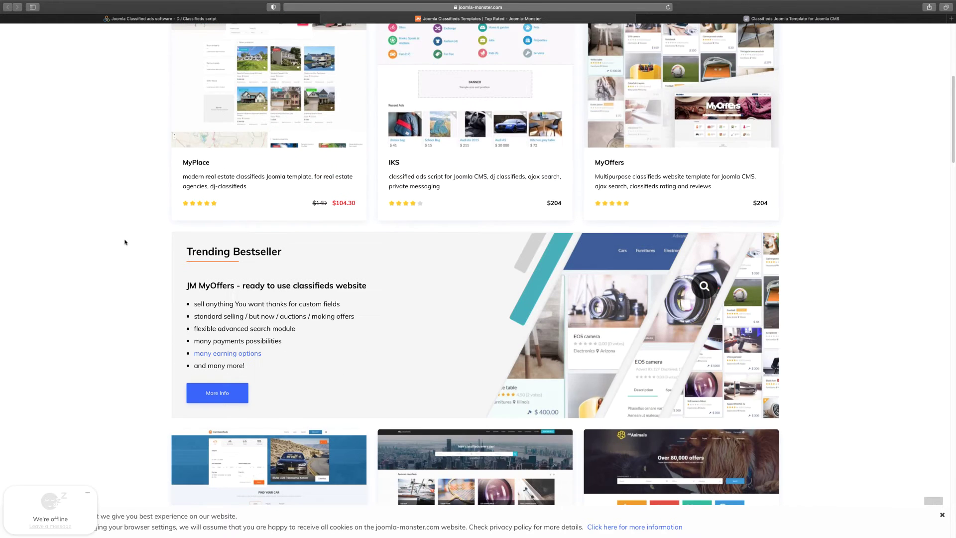
scroll(124, 242, "down", 5)
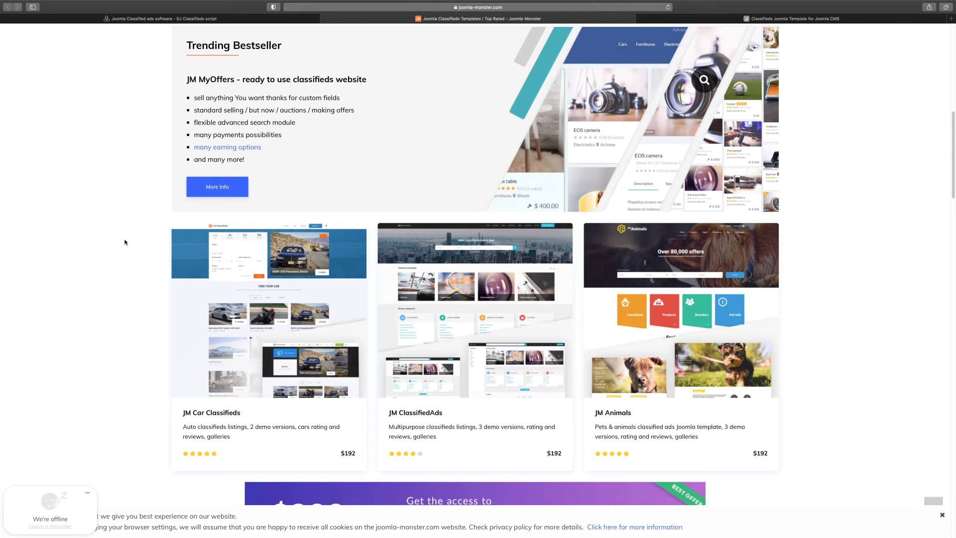
scroll(125, 243, "down", 9)
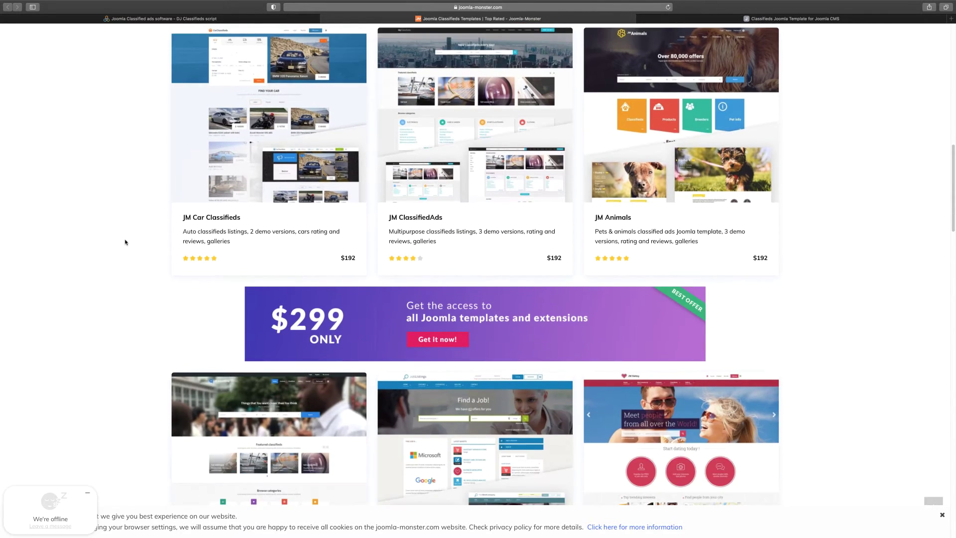
scroll(125, 242, "down", 10)
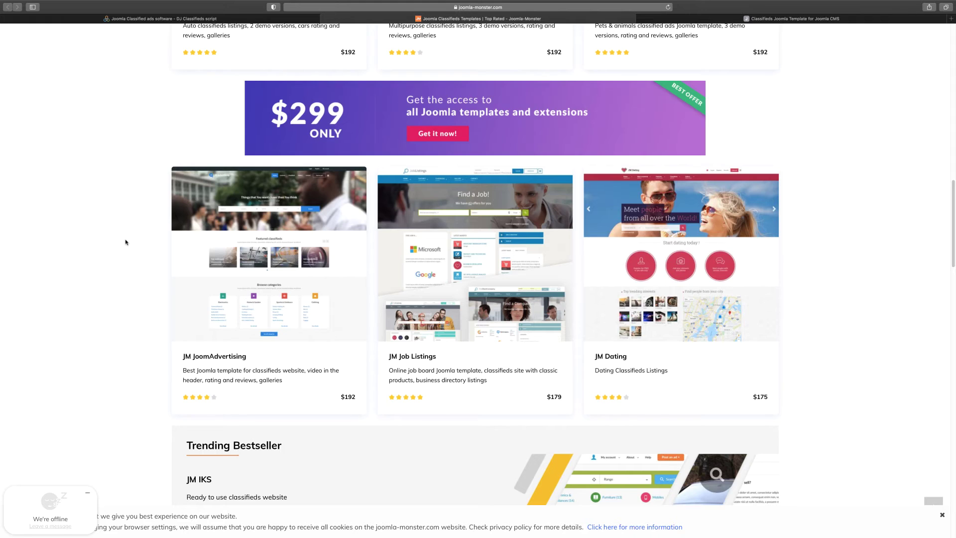
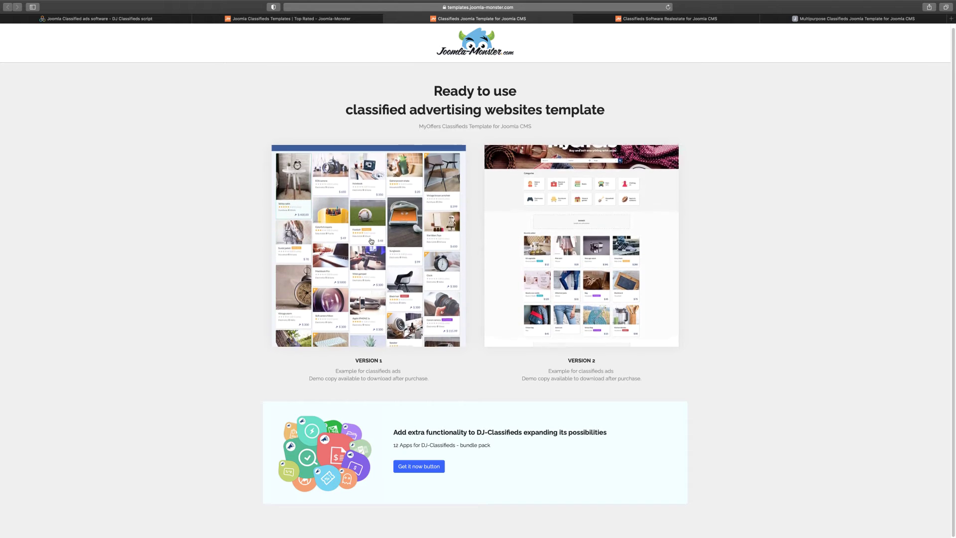
Open Version 1 of the MyOffers template demo and look over its advert grid, search bar and footer
left_click(378, 246)
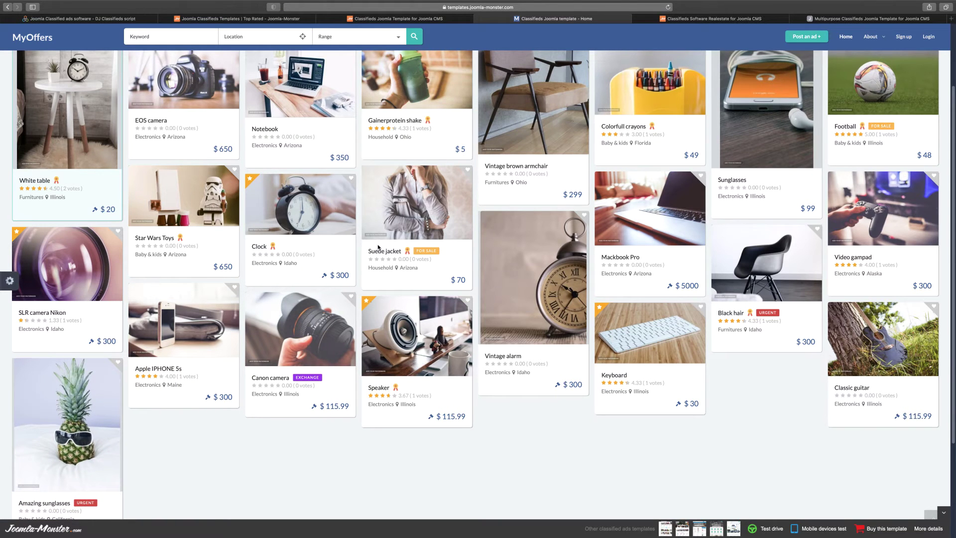
scroll(378, 247, "down", 5)
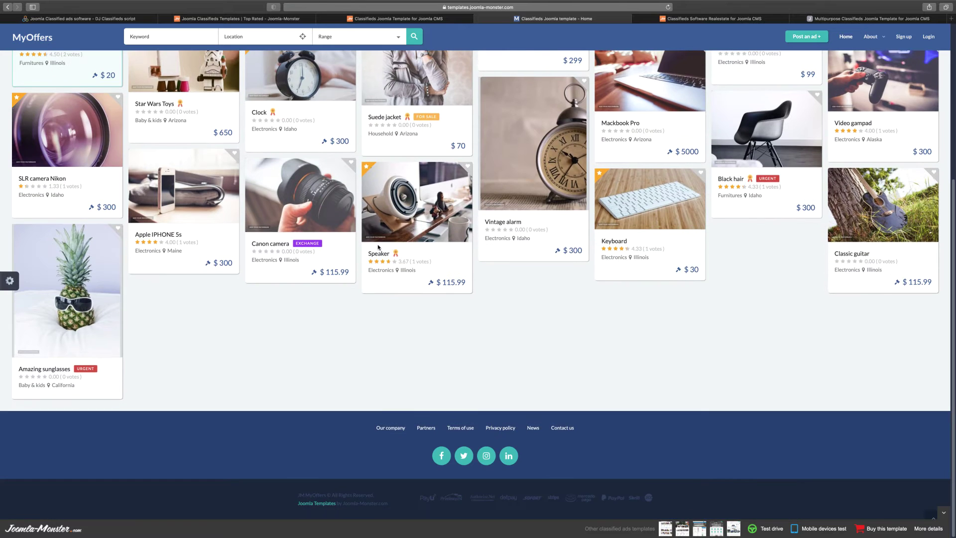
scroll(377, 247, "up", 8)
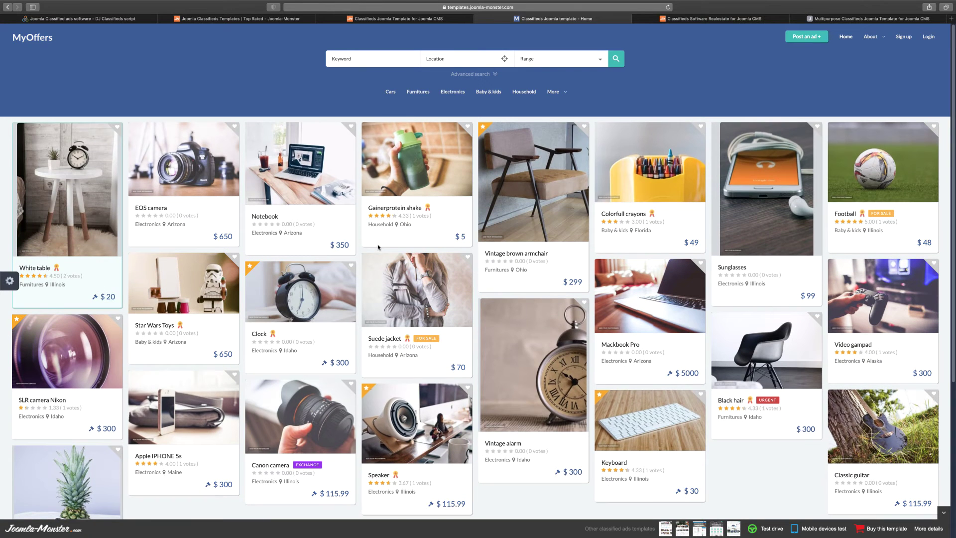
Open the Gainerprotein shake advert and review its description, ratings, user reviews, location map, video and comments
left_click(402, 209)
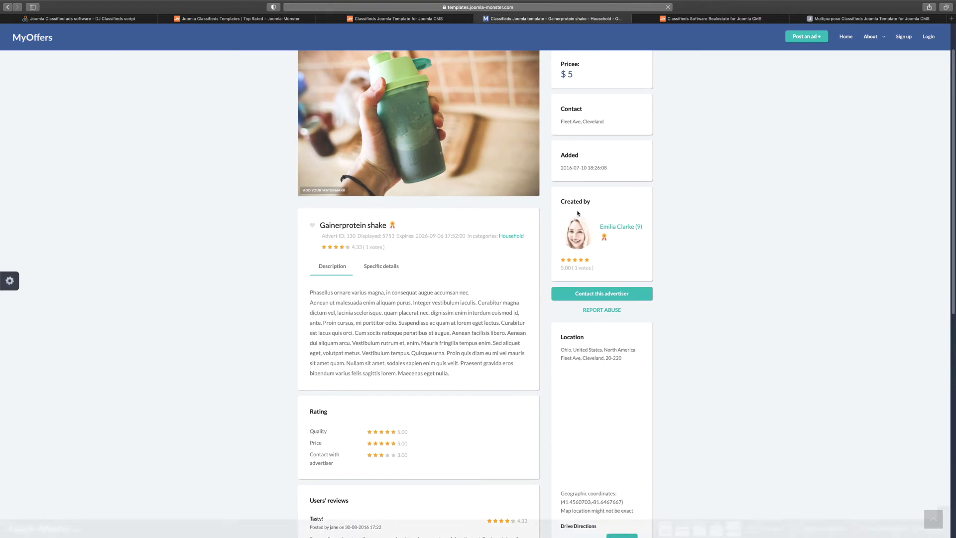
scroll(405, 304, "down", 3)
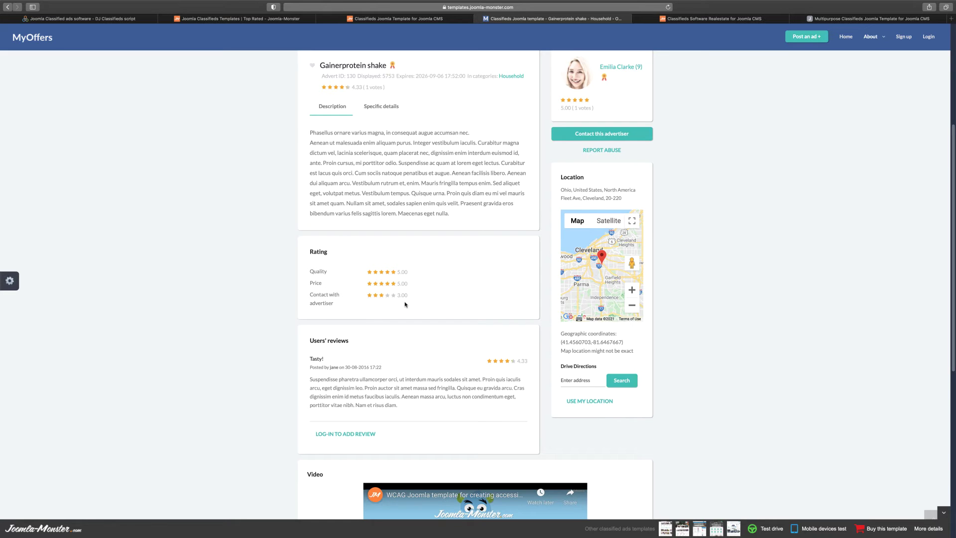
scroll(405, 304, "down", 6)
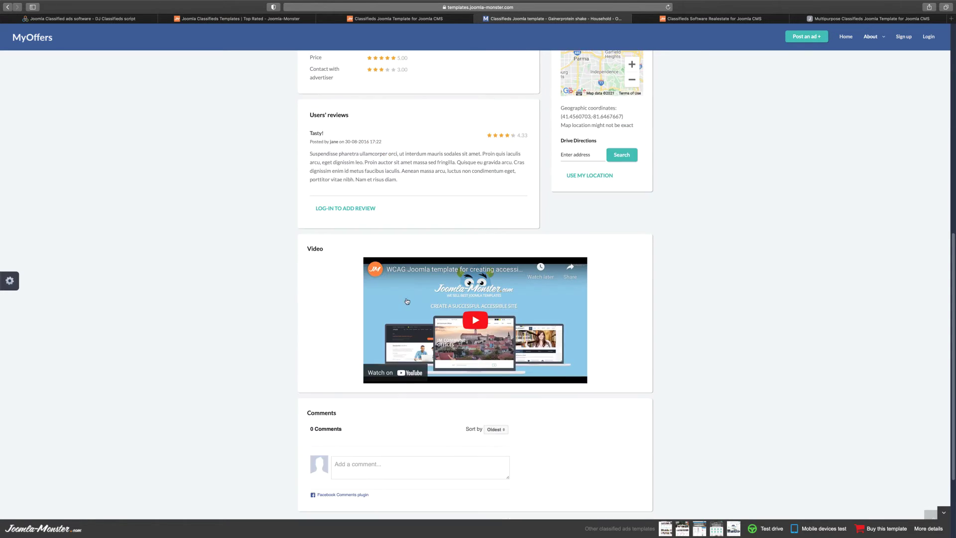
scroll(473, 219, "up", 10)
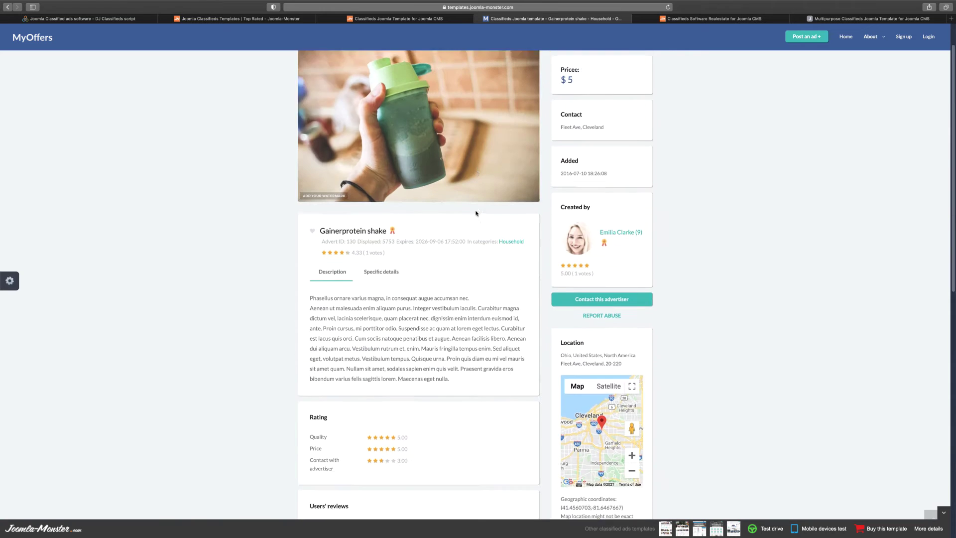
Open the Post an ad form in the MyOffers demo and review its title, category, location, map and description fields
left_click(802, 37)
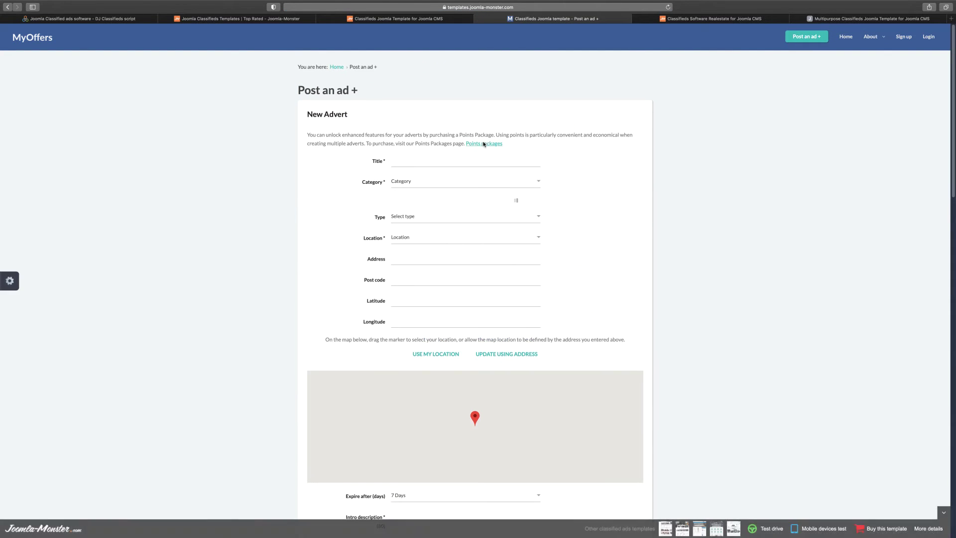
left_click(418, 161)
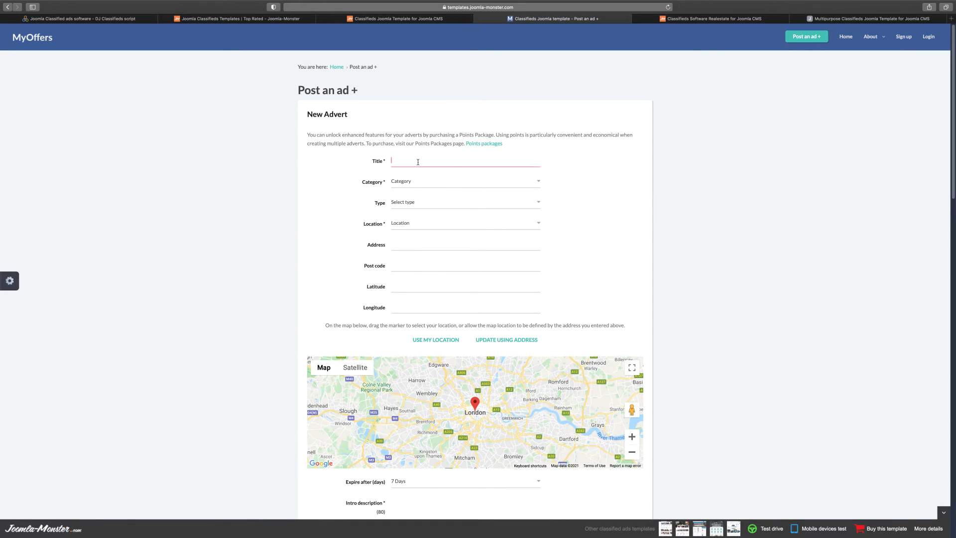
left_click(415, 181)
scroll(445, 272, "down", 3)
scroll(444, 273, "down", 2)
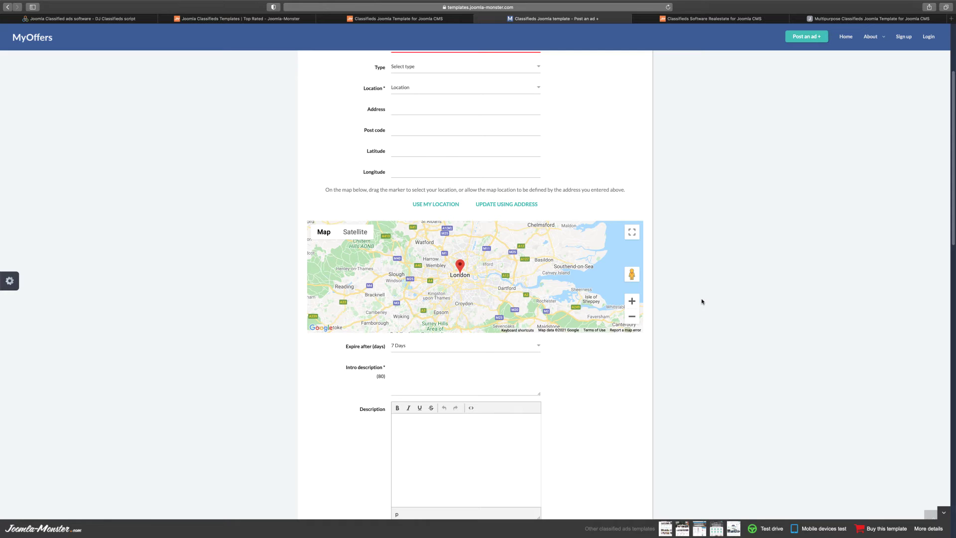
scroll(701, 301, "up", 3)
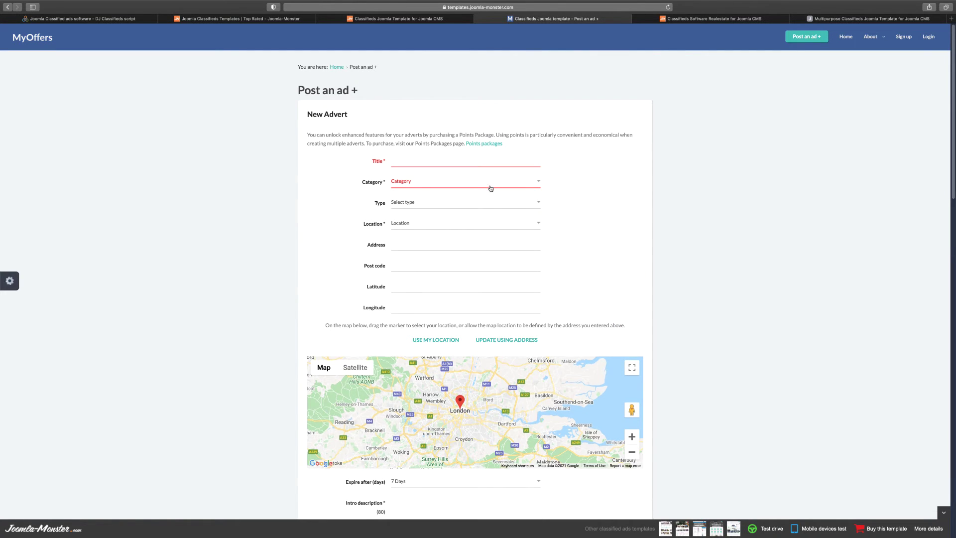
View the points packages linked from the ad form, return to the demo's home page and close the Version 1 demo
left_click(483, 144)
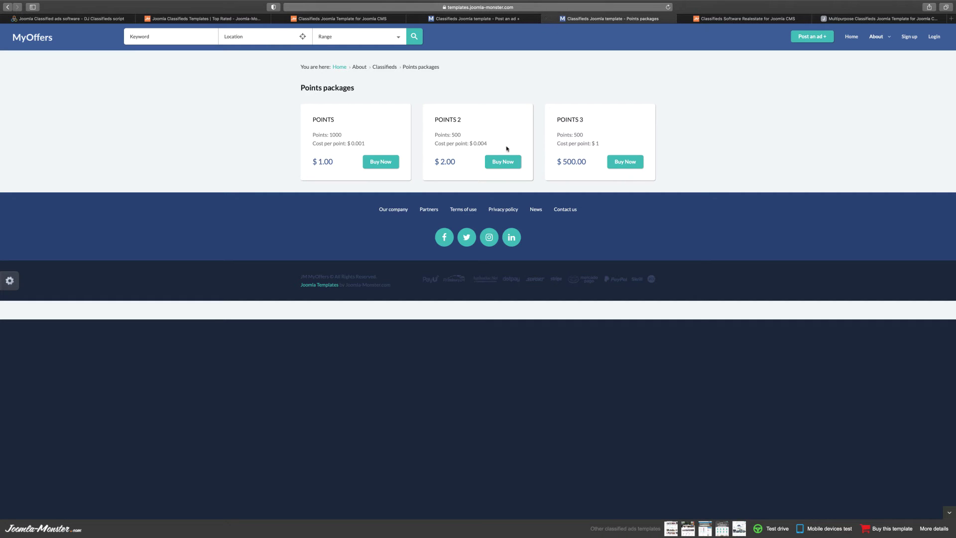
left_click(549, 21)
key("super+bracketleft")
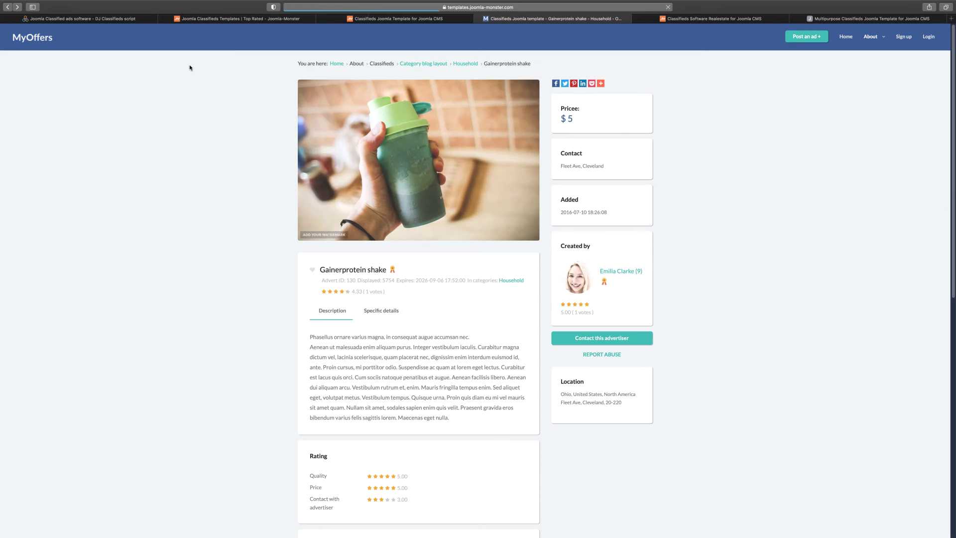
key("super+bracketleft")
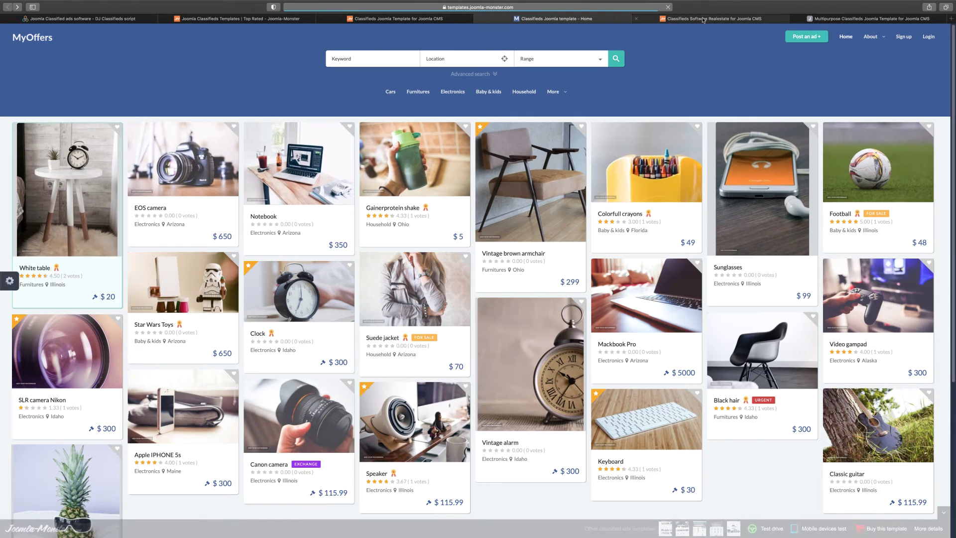
left_click(480, 18)
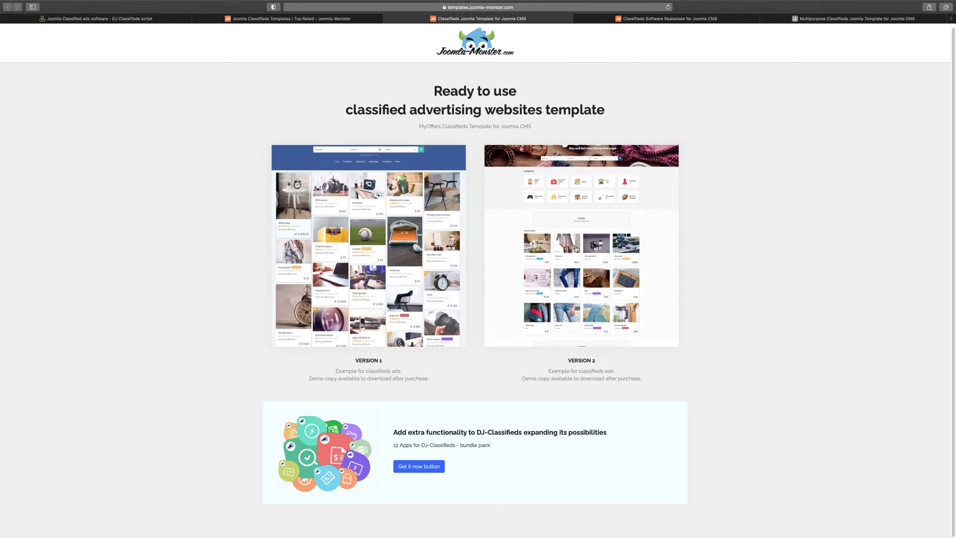
Look over Version 2 of the MyOffers demo, including its categories, recently added ads and the Speaker advert, and close it
left_click(576, 248)
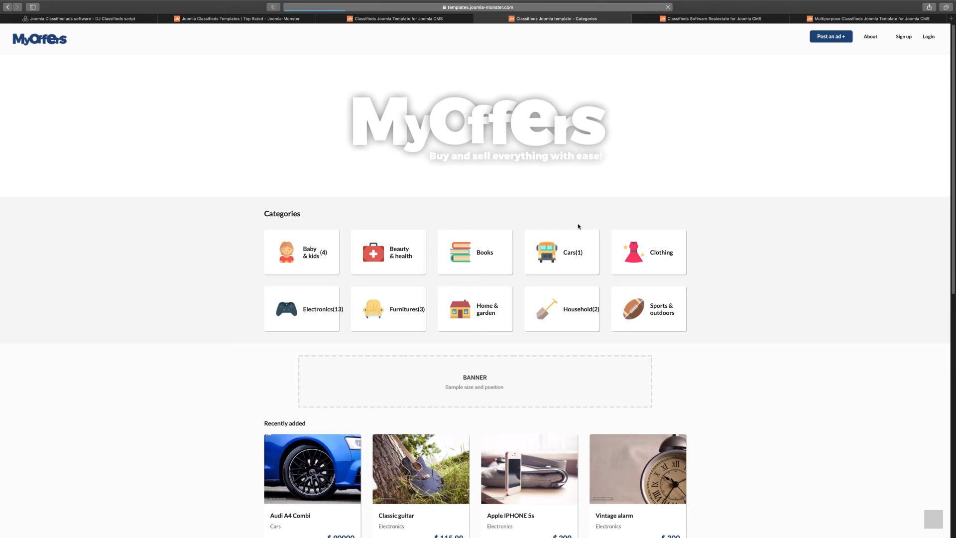
scroll(410, 268, "down", 2)
scroll(410, 268, "down", 3)
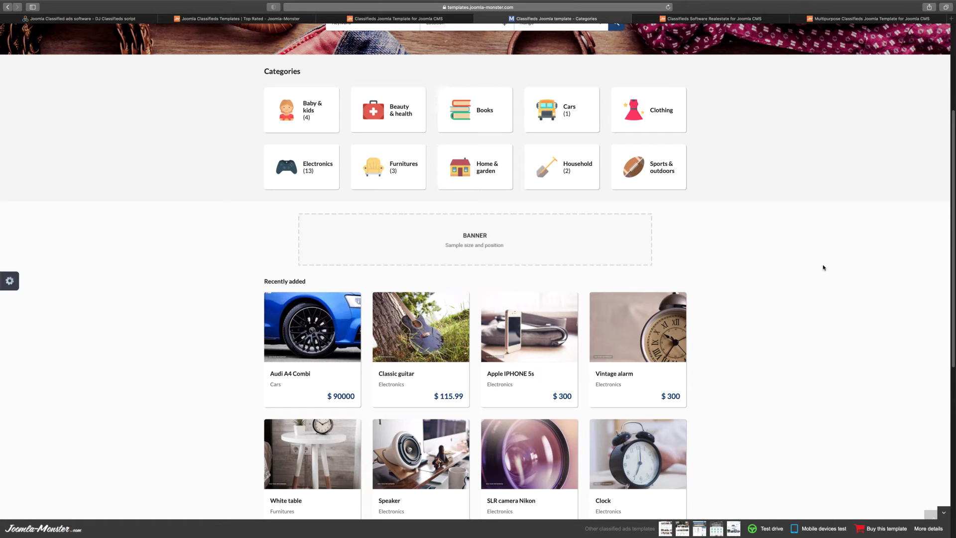
scroll(745, 273, "down", 5)
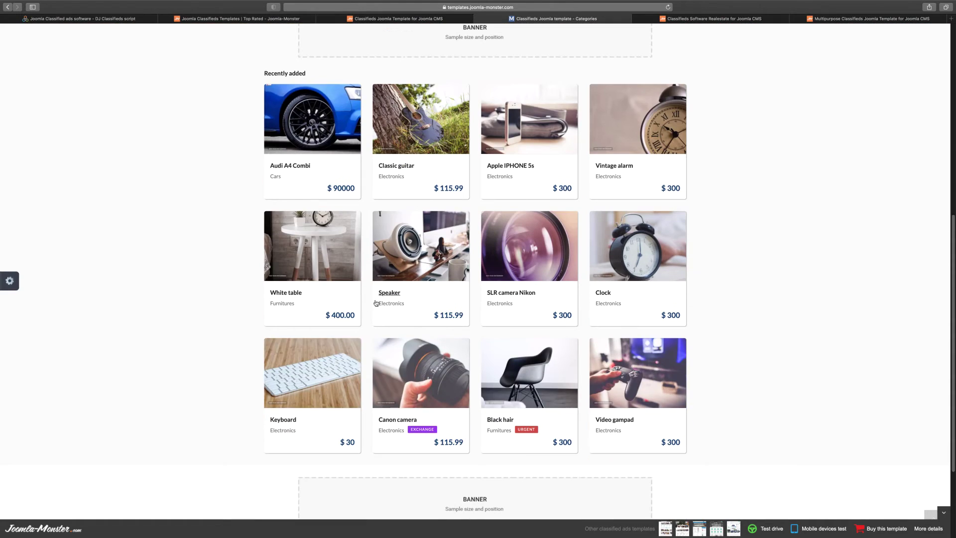
left_click(393, 295)
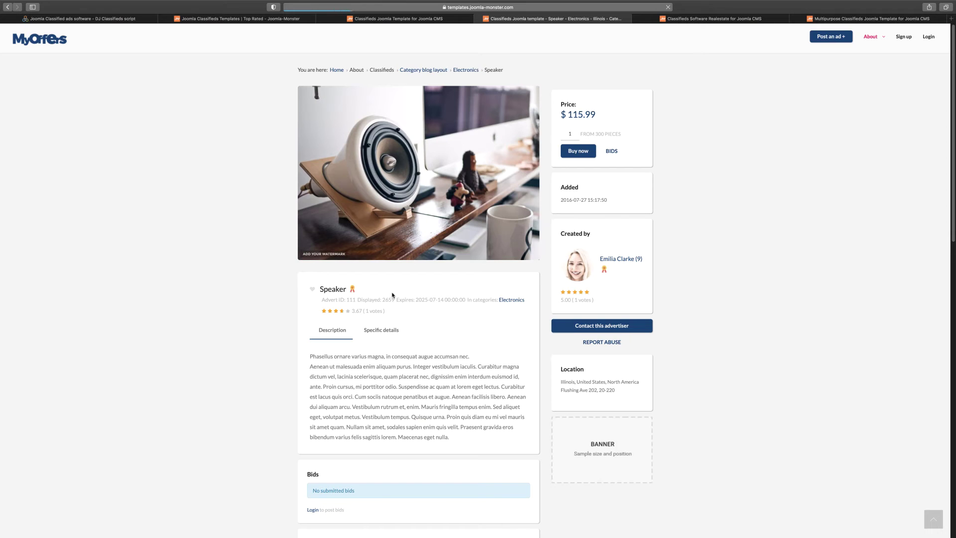
key("super+w")
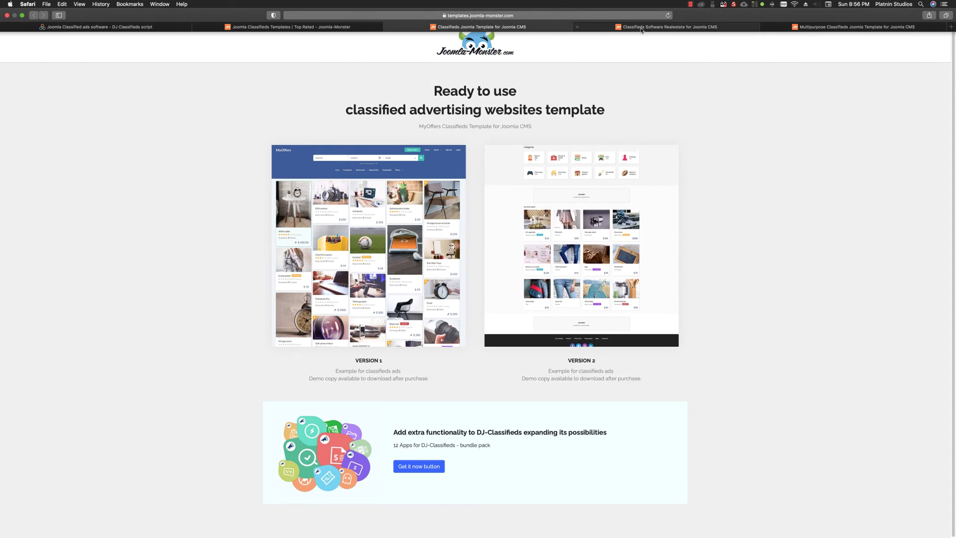
Open the Home demo of the Real Estate Classifieds template and look over its search, house gallery and recent ads
left_click(669, 25)
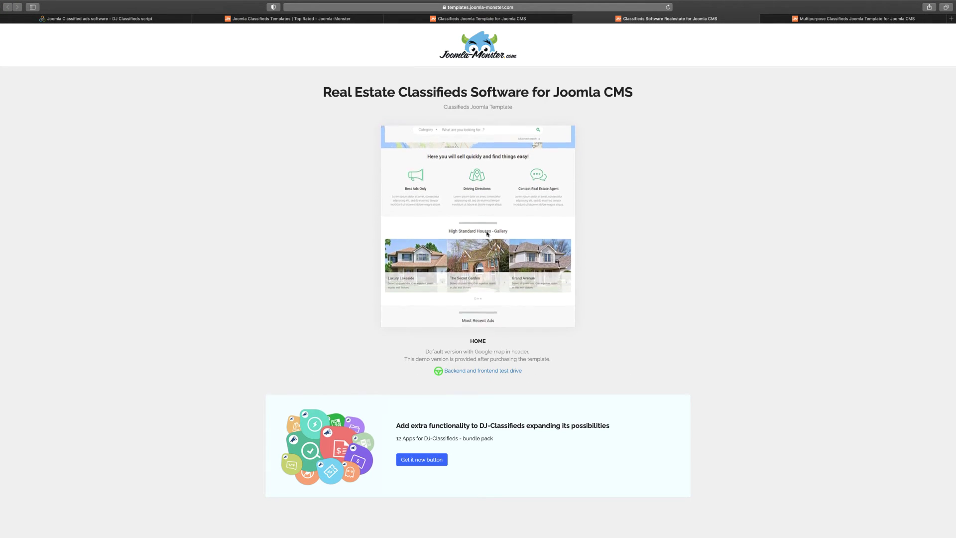
left_click(533, 171)
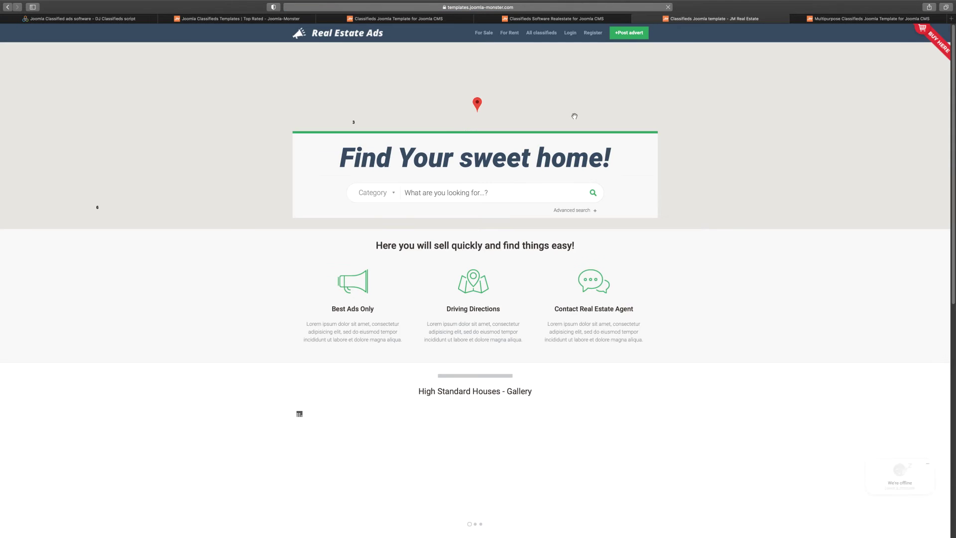
scroll(470, 237, "down", 3)
scroll(470, 237, "down", 1)
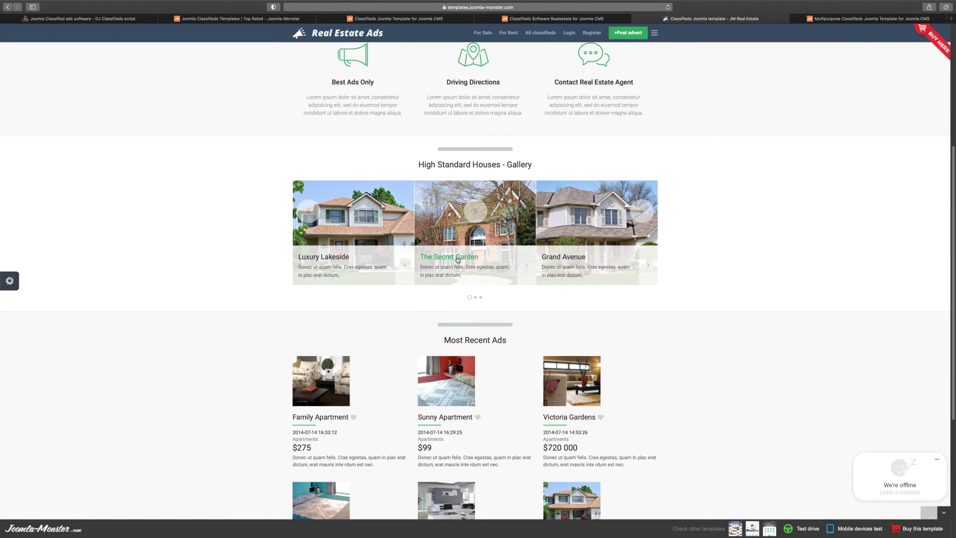
Open The Secret Garden advert and review its photos, price, description, specific details, location map and video
left_click(457, 257)
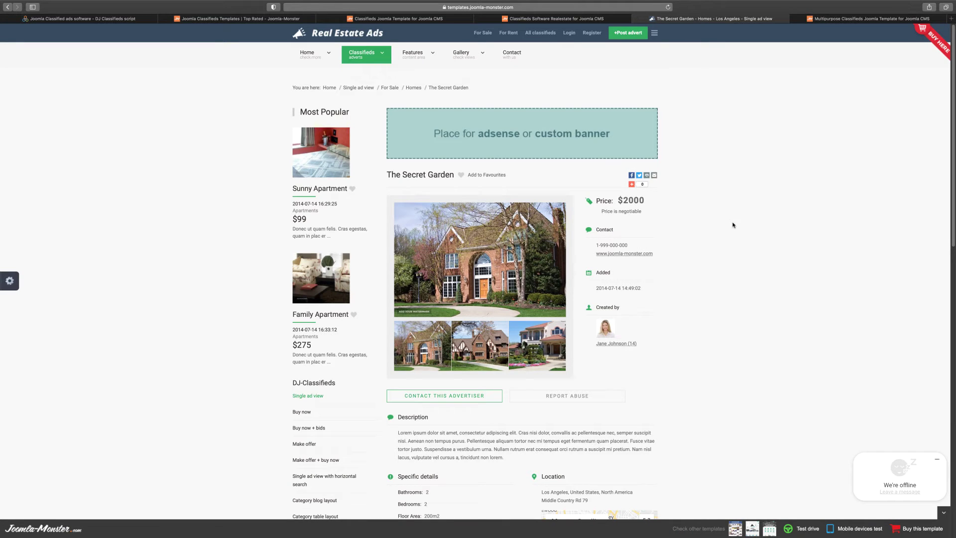
scroll(732, 225, "down", 3)
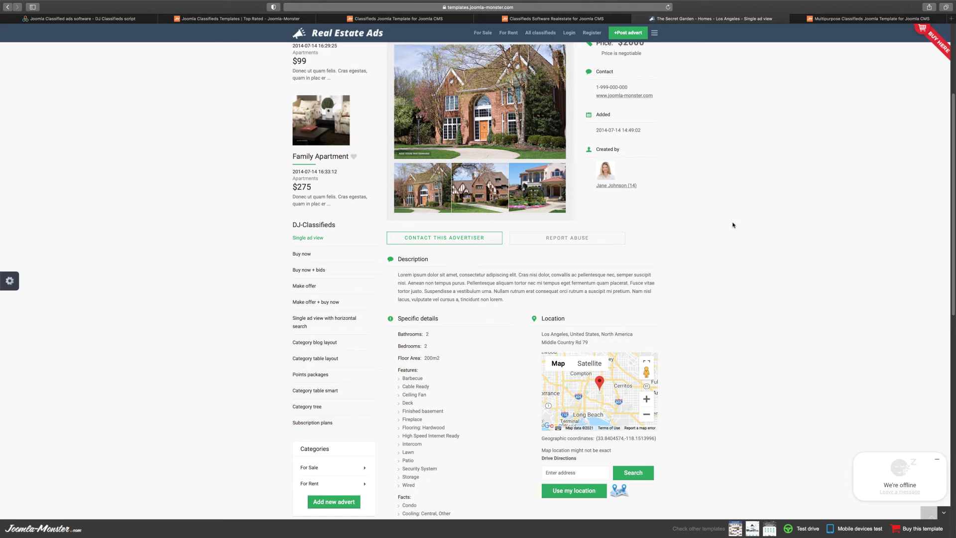
scroll(425, 183, "down", 3)
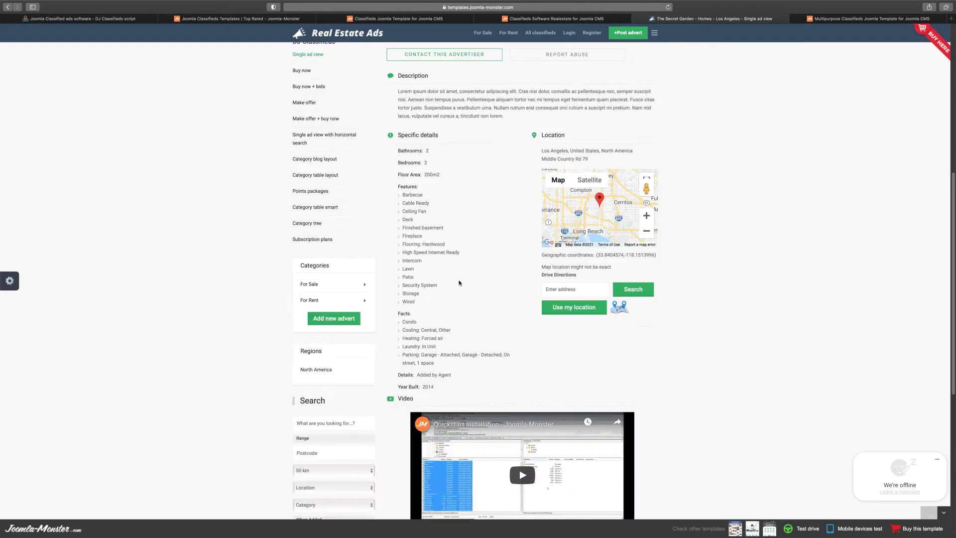
scroll(448, 278, "up", 5)
scroll(421, 304, "down", 3)
scroll(422, 375, "down", 5)
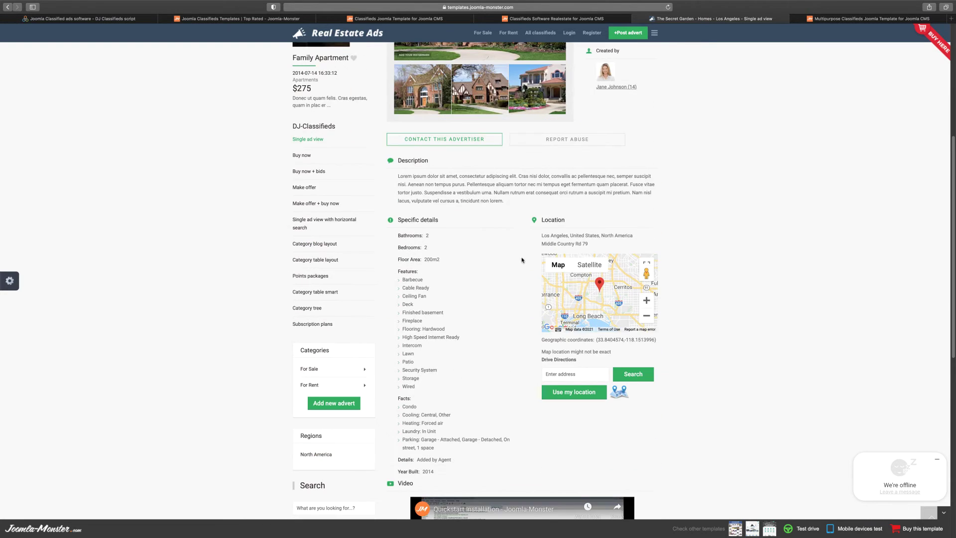
scroll(356, 368, "up", 8)
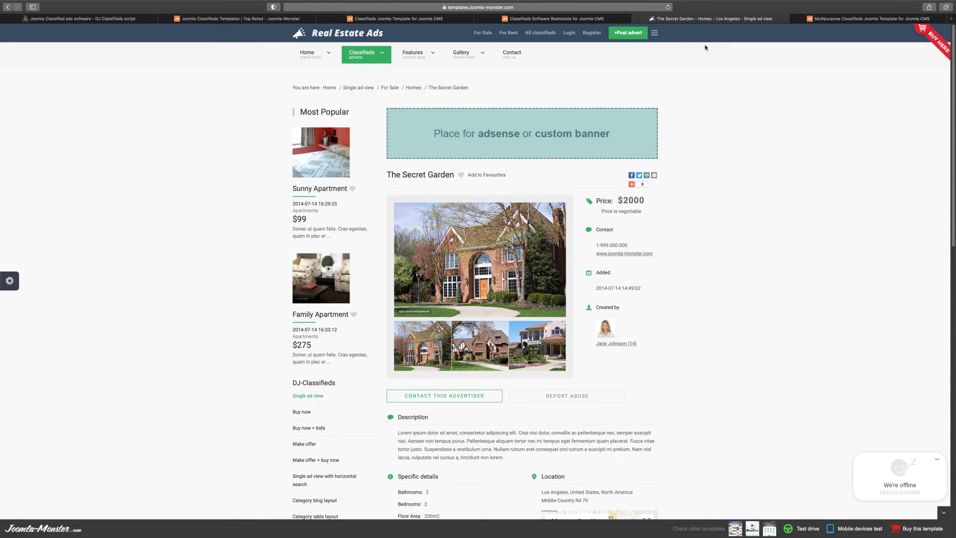
View the Buy now + bids example in the real estate demo and close the demo
mouse_move(366, 54)
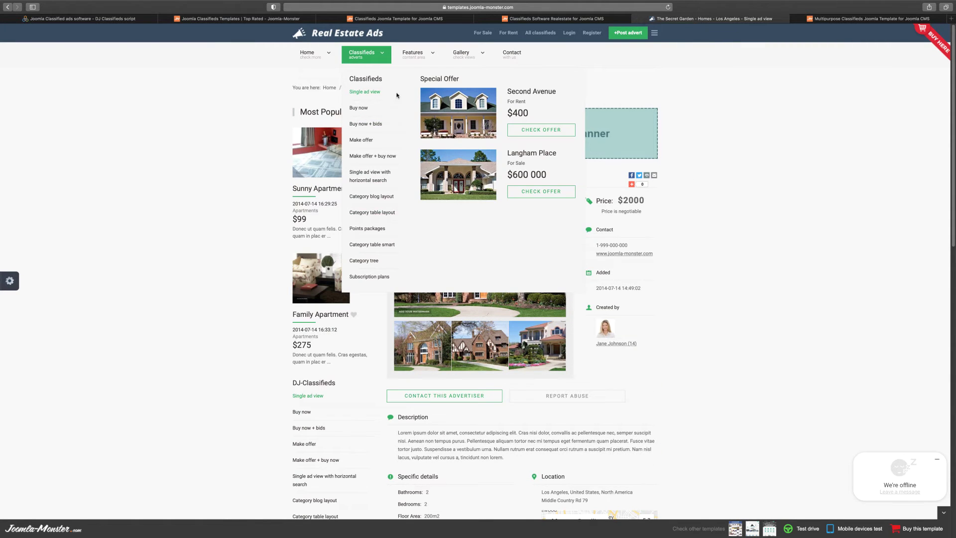
left_click(363, 125)
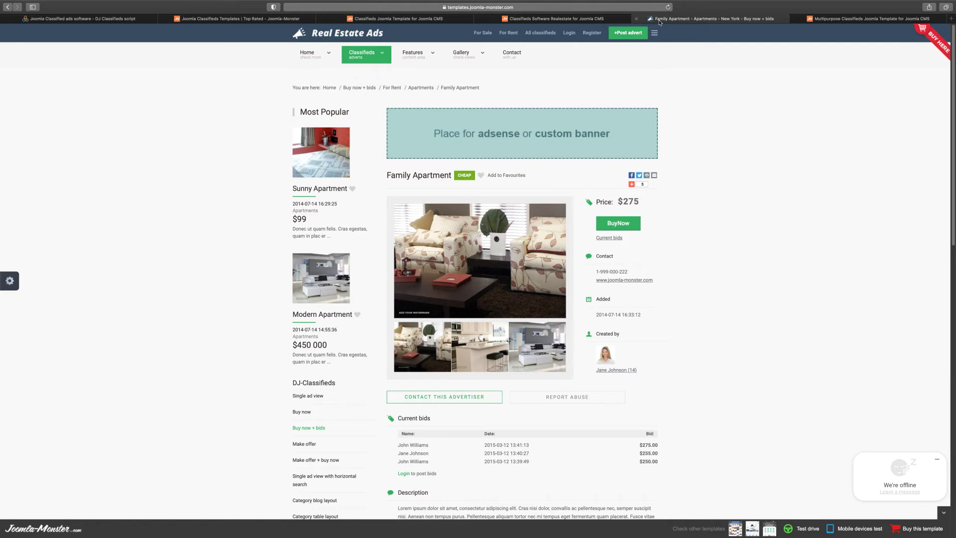
left_click(635, 19)
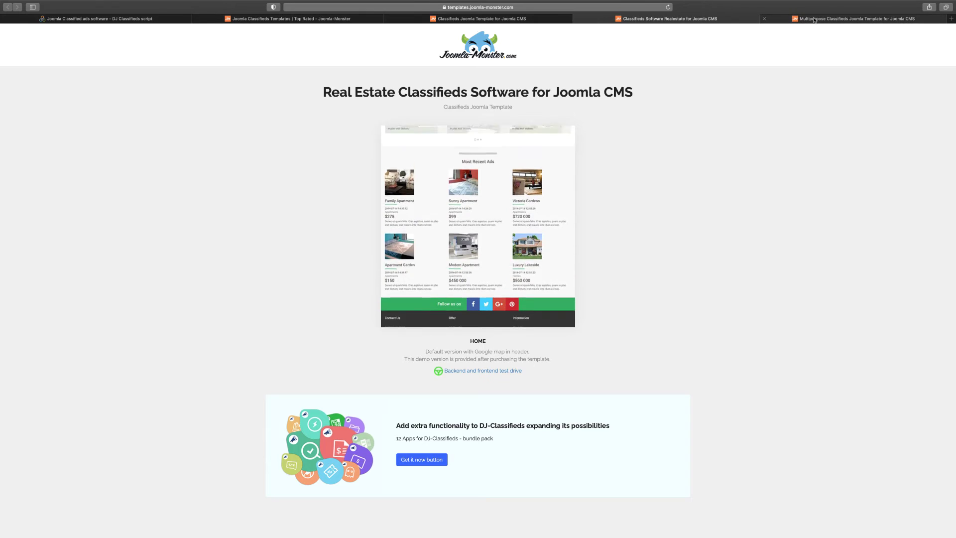
Open Version 1 of the Iks multipurpose classifieds template demo and look over its search, categories and recent ads
left_click(814, 20)
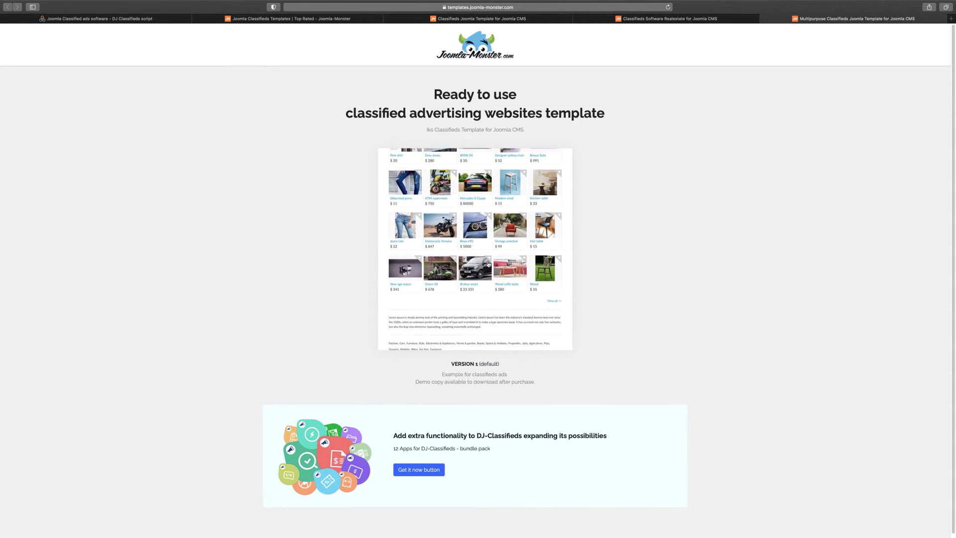
left_click(488, 264)
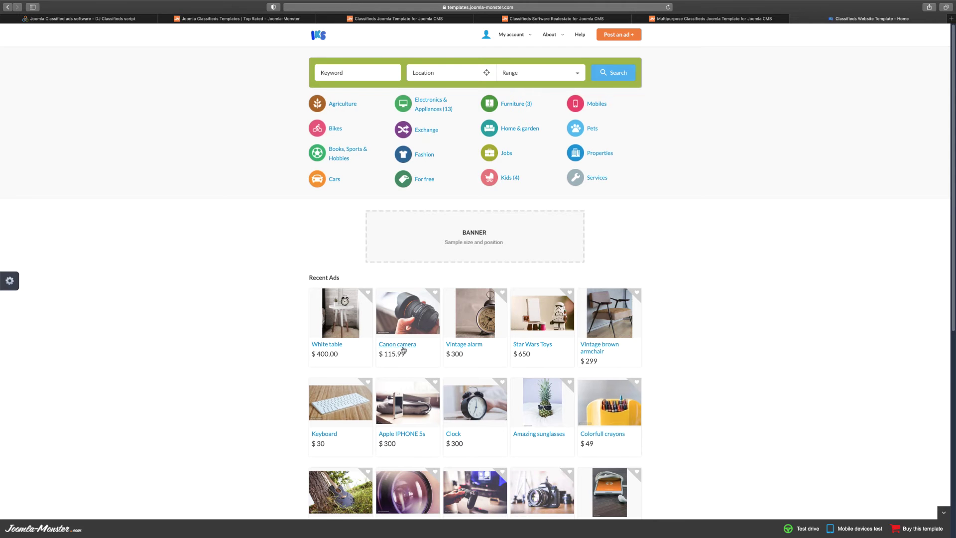
scroll(404, 350, "down", 2)
Open the Canon camera advert in the Iks demo and review its description, price, location and additional images
left_click(405, 285)
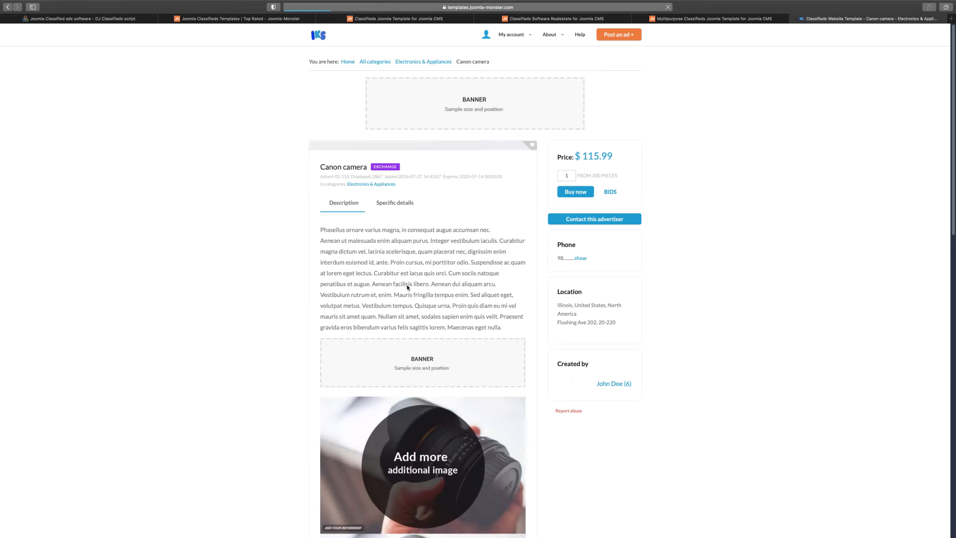
scroll(463, 293, "down", 10)
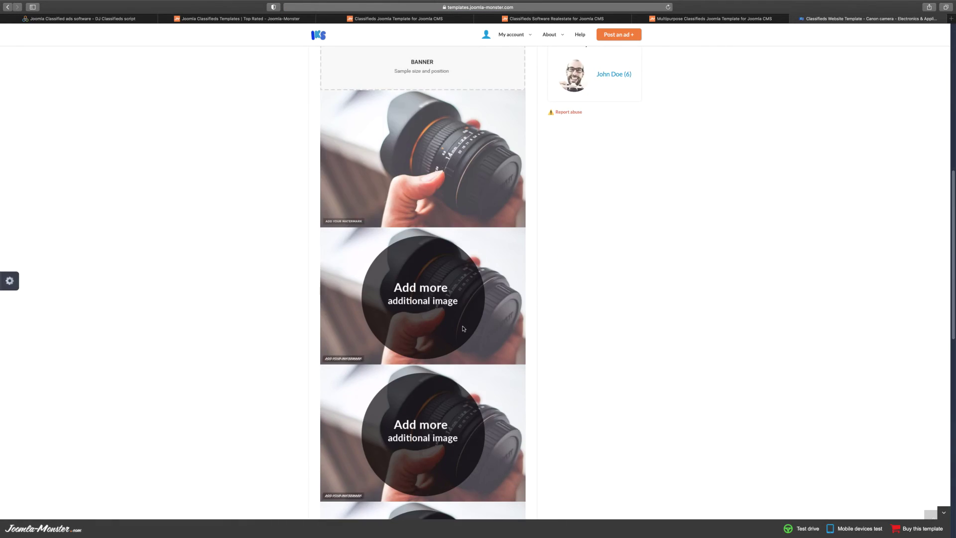
scroll(463, 328, "up", 10)
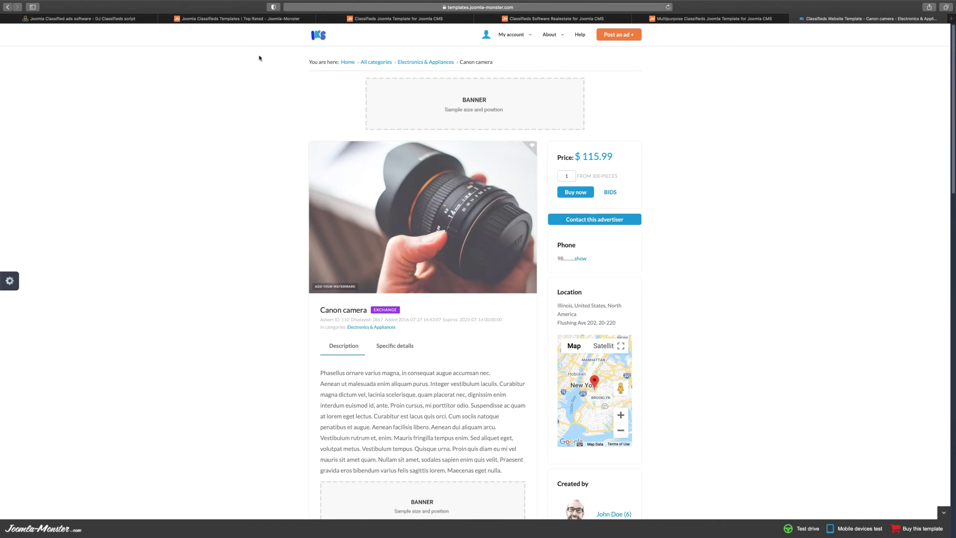
Close the Iks demo and return to the ready-made templates section of the DJ-Classifieds product page
left_click(795, 18)
left_click(190, 20)
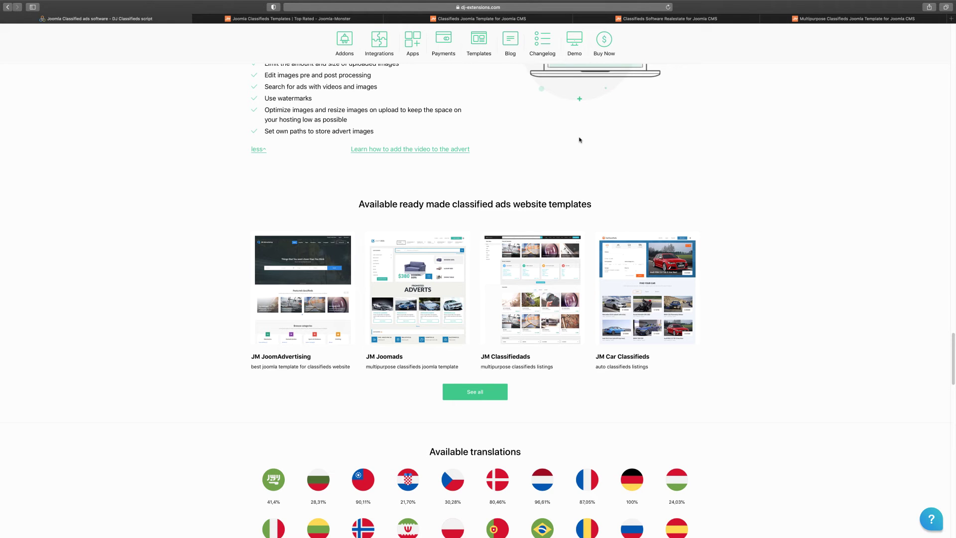
scroll(579, 139, "up", 3)
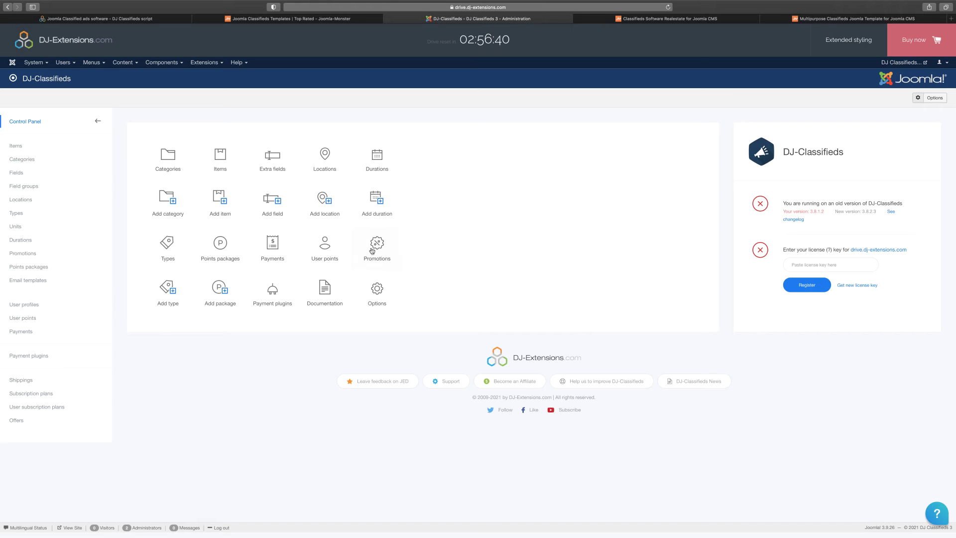
Open the user points list in the DJ-Classifieds administration, view the form for adding points to a user and cancel it
left_click(329, 253)
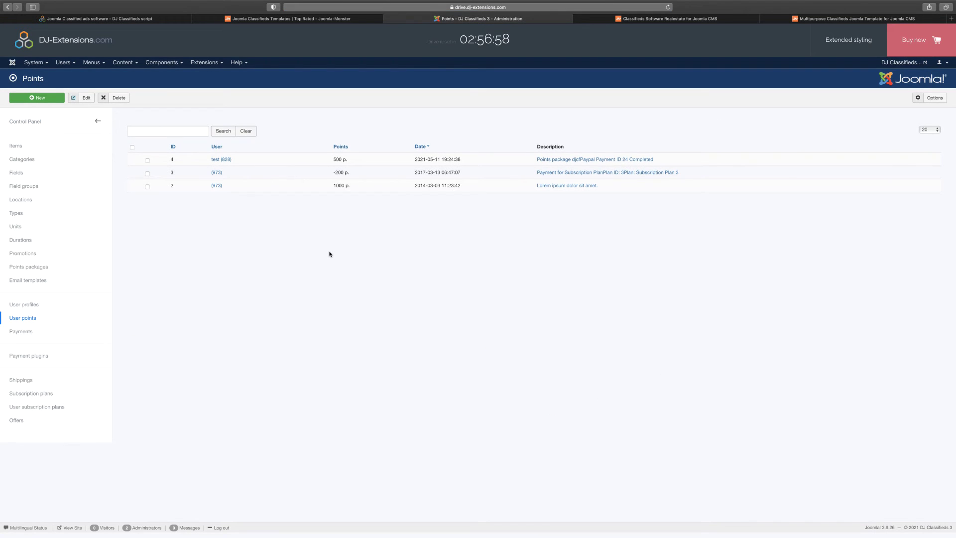
left_click(40, 99)
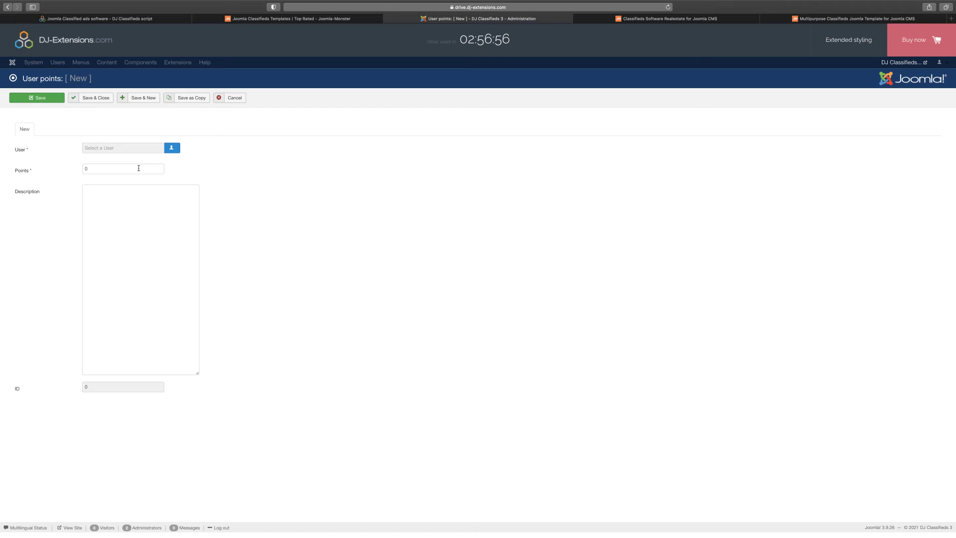
left_click(235, 98)
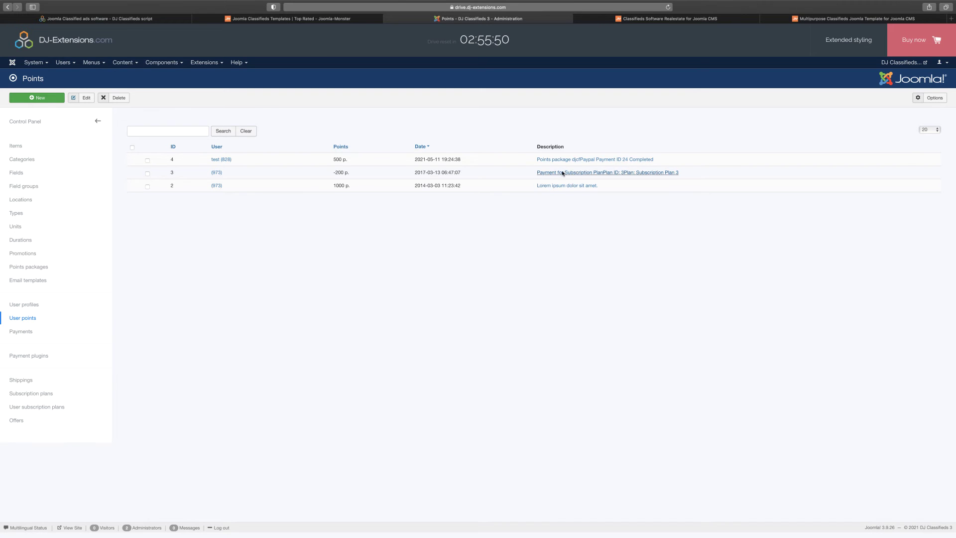
Open the Cars category from the categories list, review its custom fields, access restrictions and general settings, and close it
left_click(31, 121)
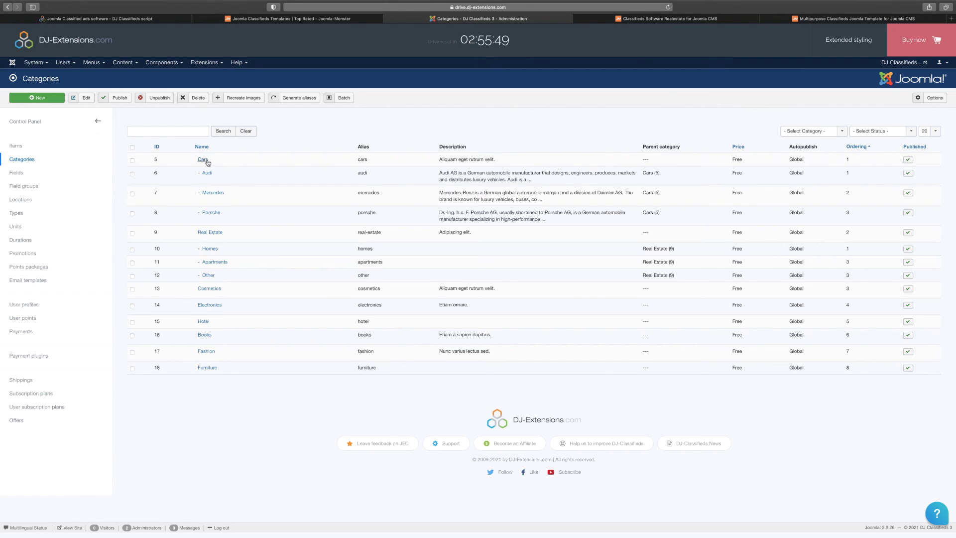
left_click(206, 161)
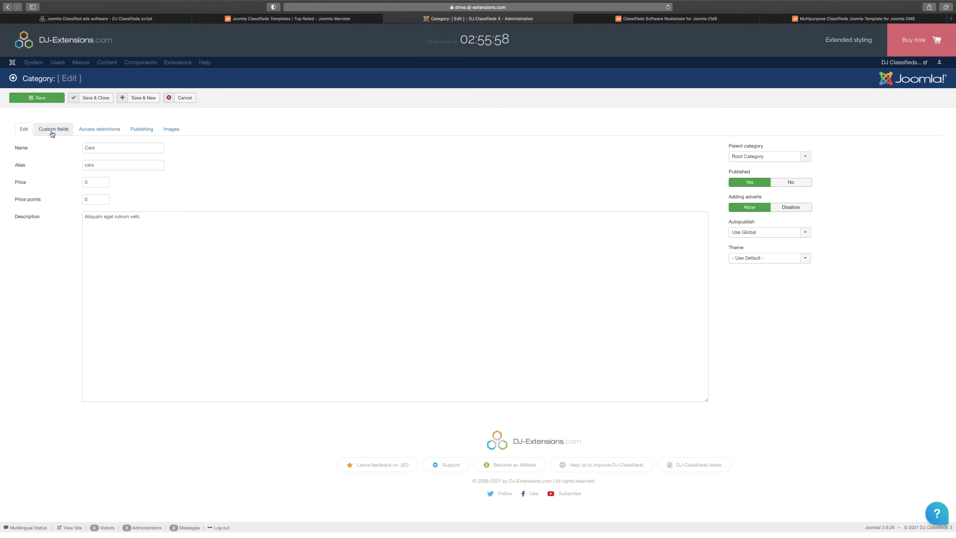
left_click(52, 131)
left_click(99, 131)
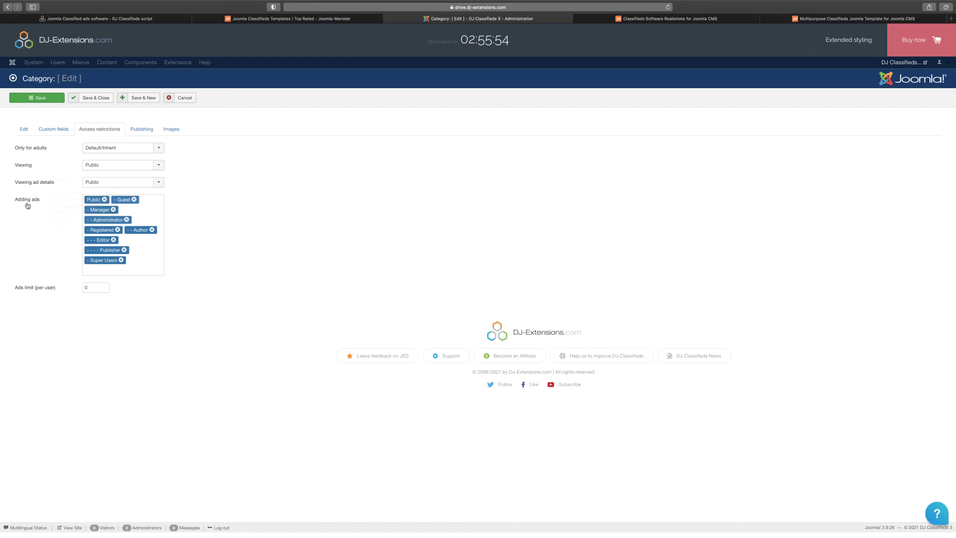
mouse_move(28, 203)
left_click(24, 129)
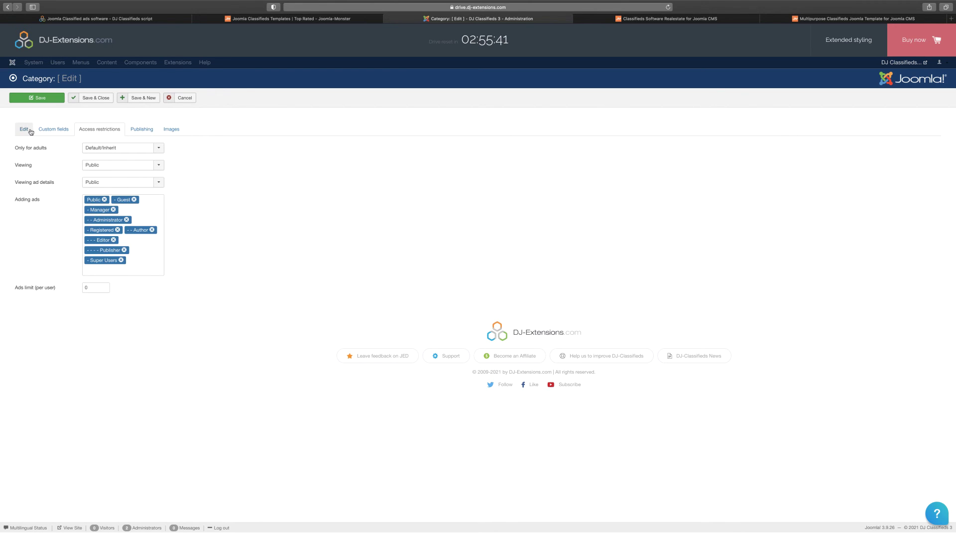
left_click(118, 133)
left_click(25, 129)
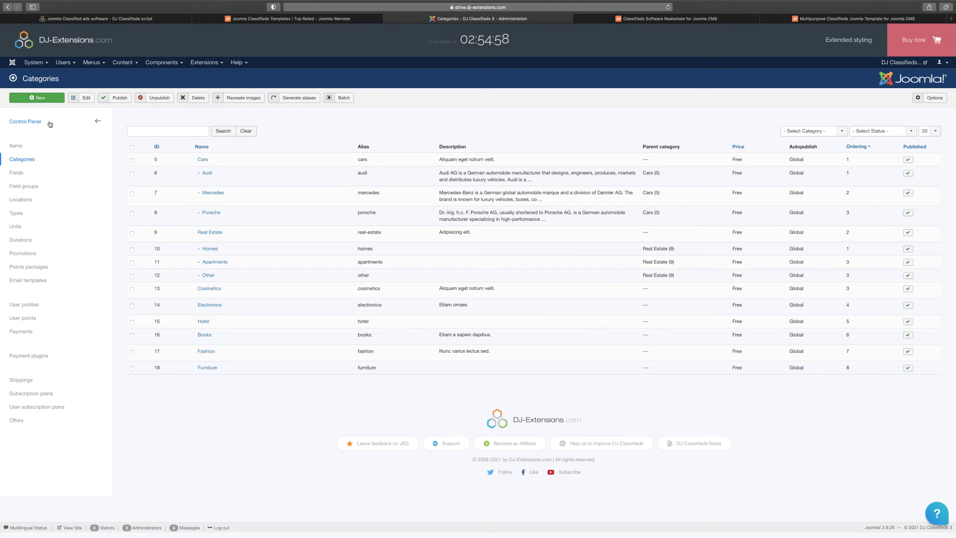
Open the 5 Piece Dining Table Set advert from the items list and review its general details and description
left_click(49, 122)
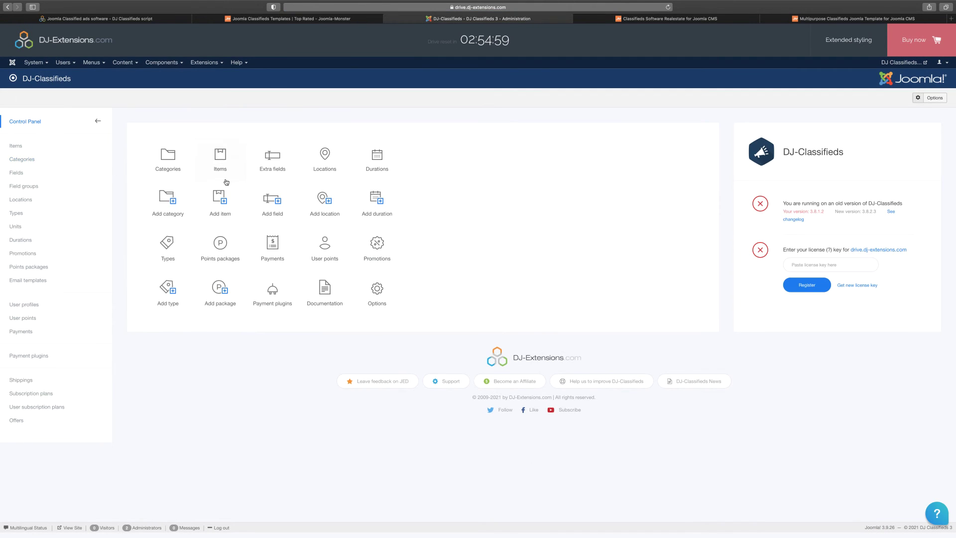
left_click(228, 169)
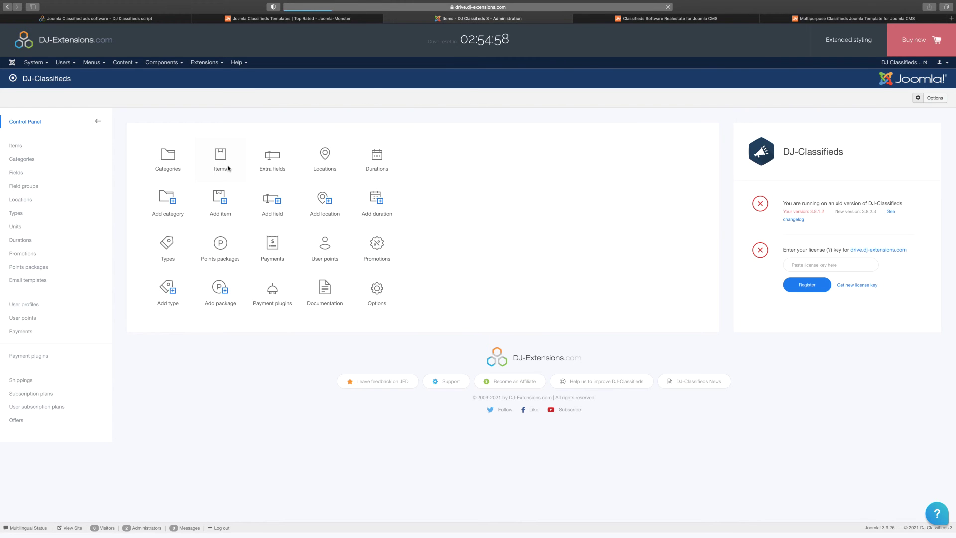
scroll(296, 302, "down", 3)
scroll(297, 303, "up", 3)
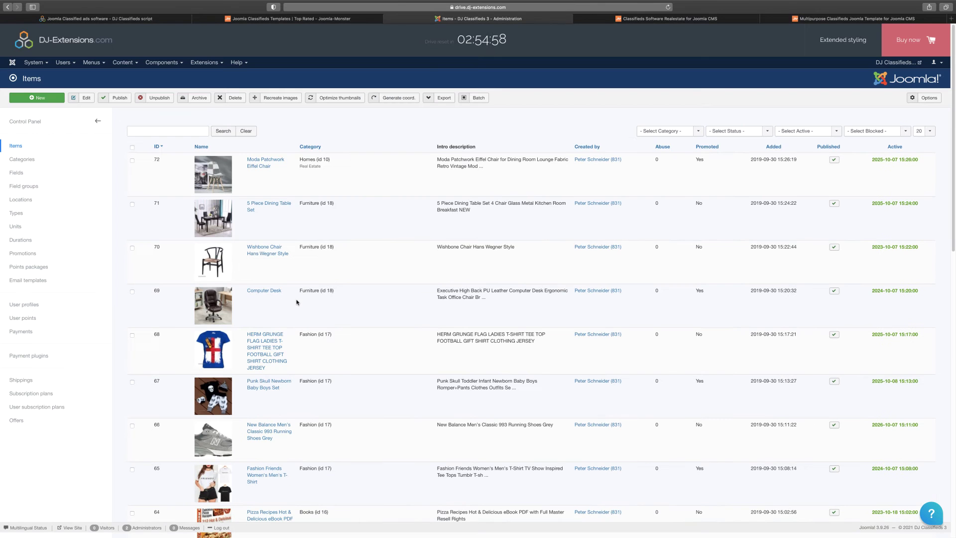
left_click(278, 206)
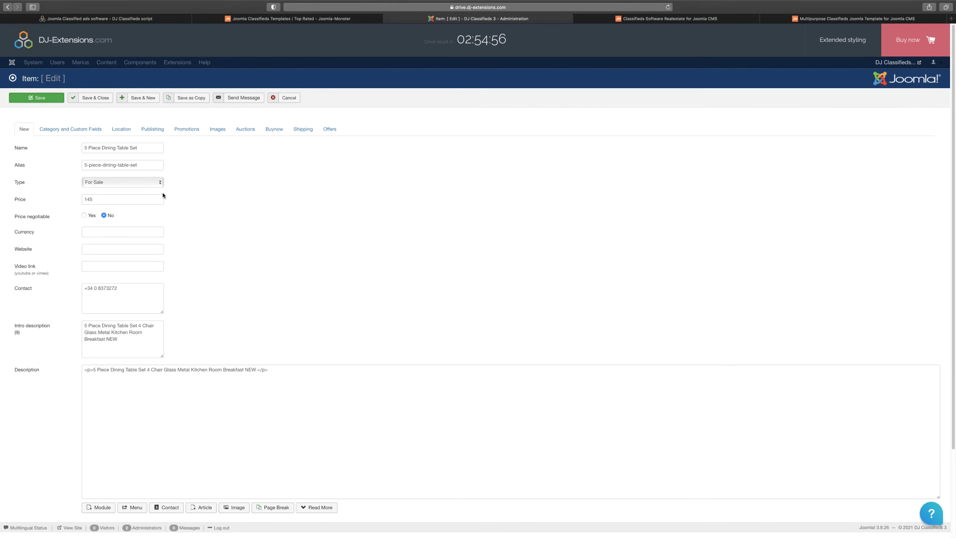
scroll(312, 293, "down", 3)
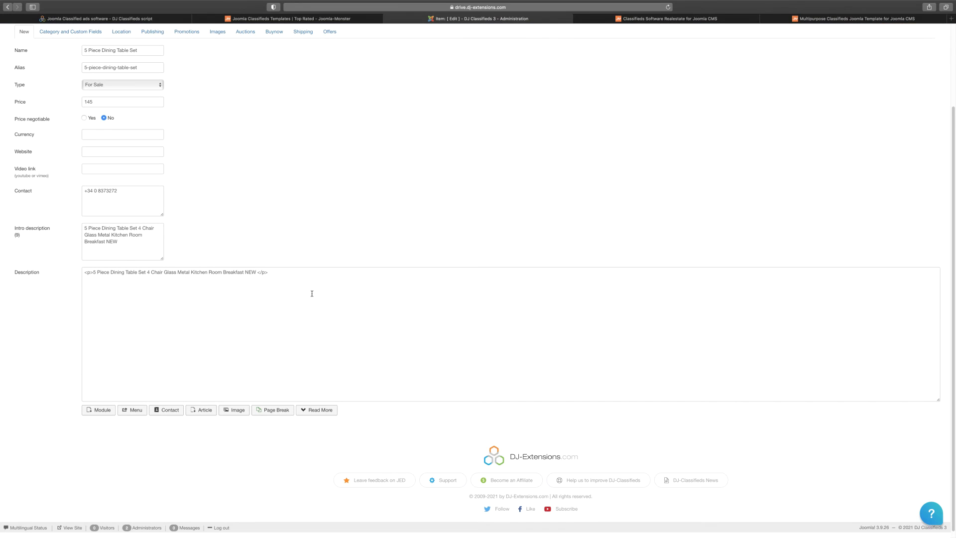
scroll(312, 293, "up", 3)
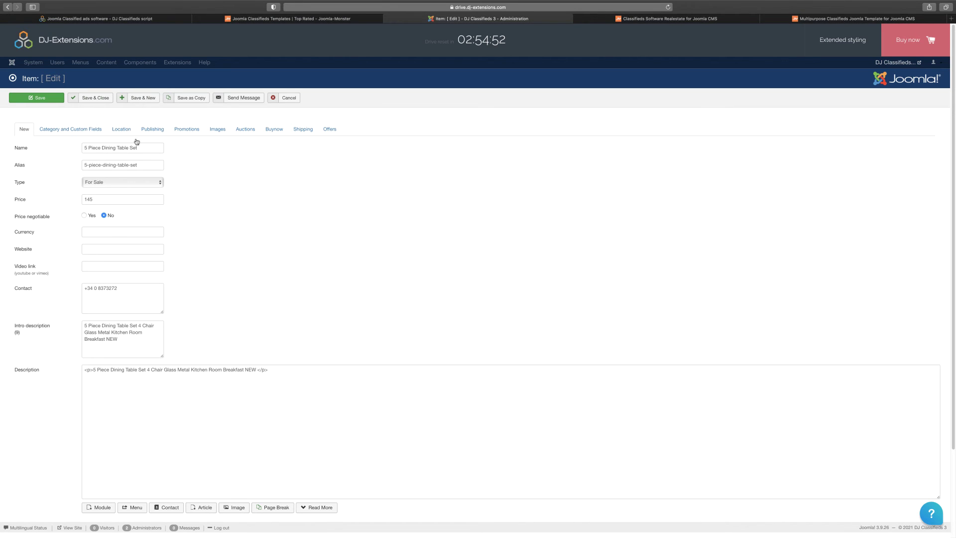
Review the dining table advert's category and custom fields, its location and its promotion options
left_click(79, 135)
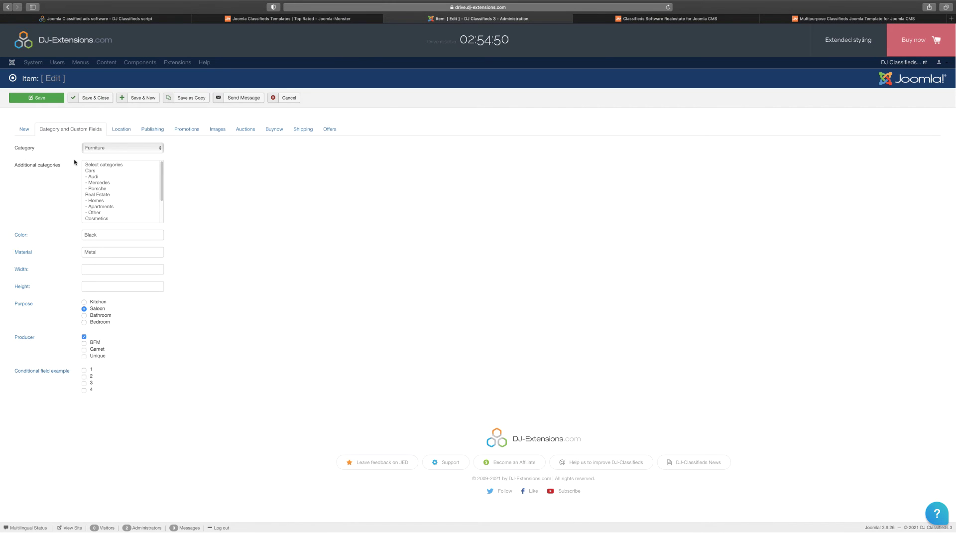
left_click(122, 129)
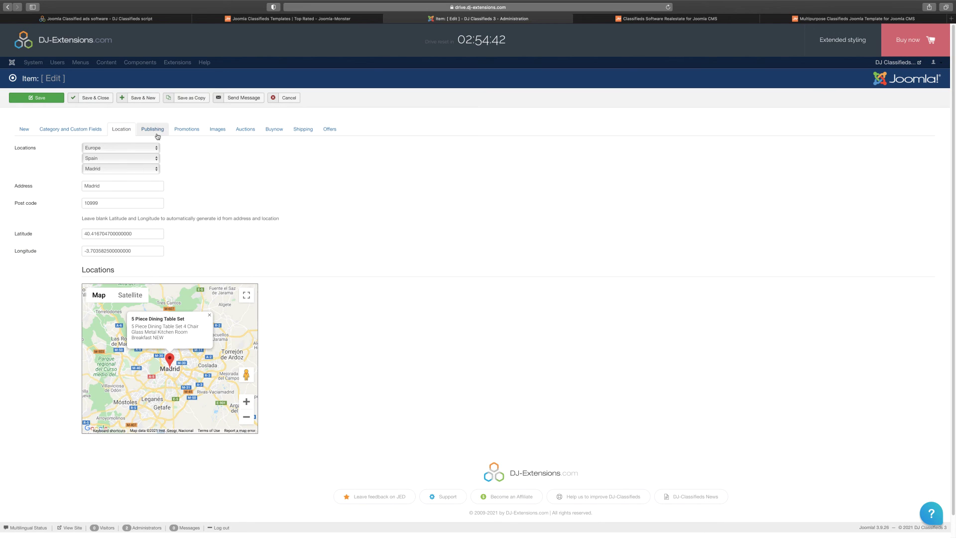
left_click(185, 129)
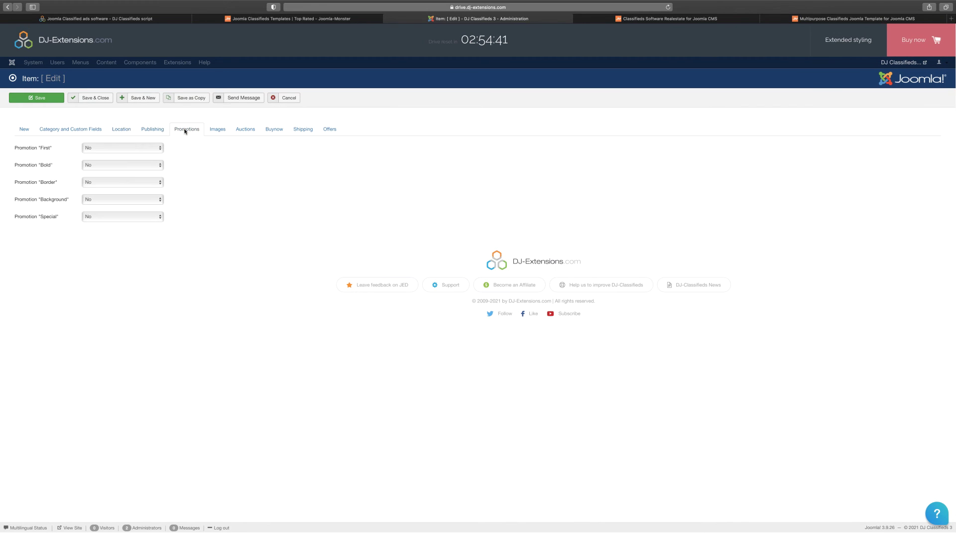
left_click(139, 146)
left_click(223, 147)
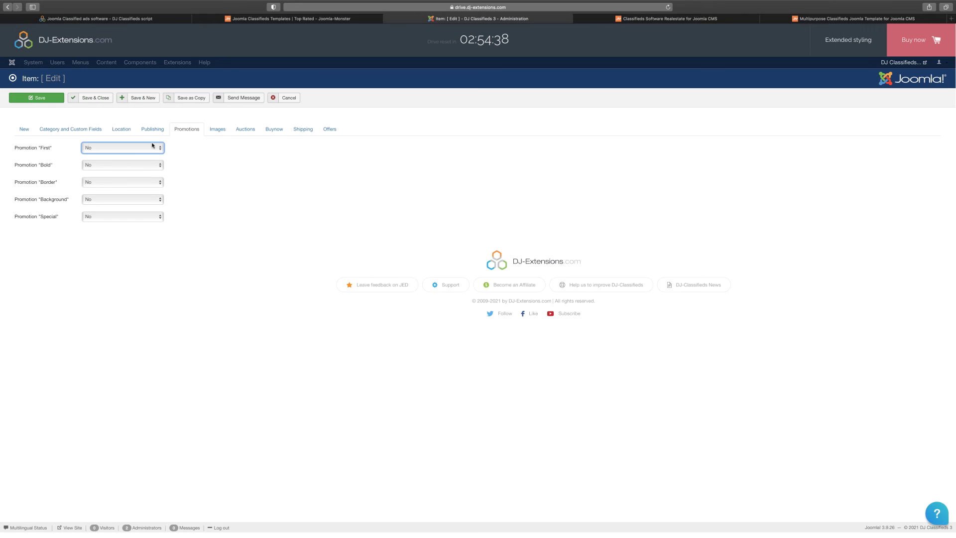
Review the dining table advert's images, auction and Buynow settings, and cancel editing the advert
left_click(217, 131)
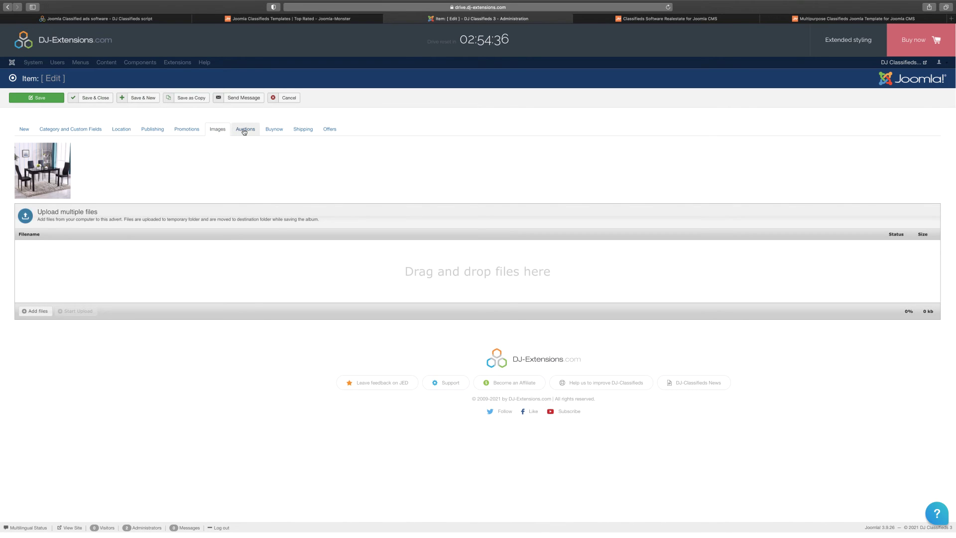
left_click(244, 130)
left_click(274, 130)
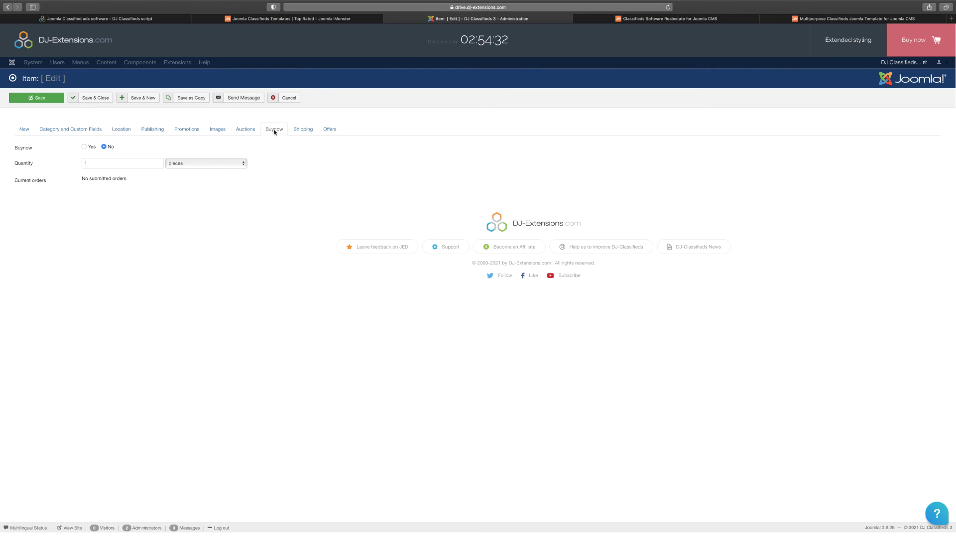
left_click(289, 97)
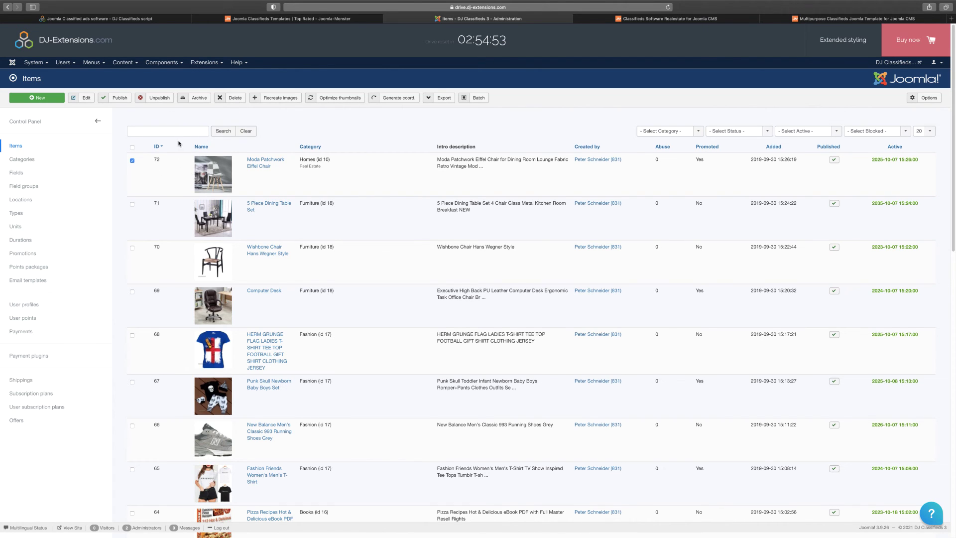
Open the locations list, look over its regions, countries and cities, and return to the DJ-Classifieds control panel
left_click(32, 121)
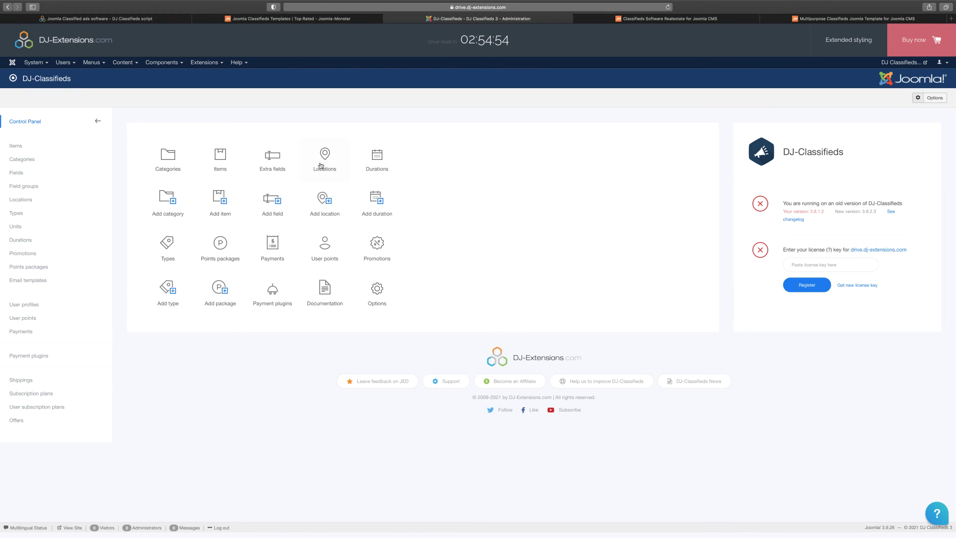
left_click(323, 165)
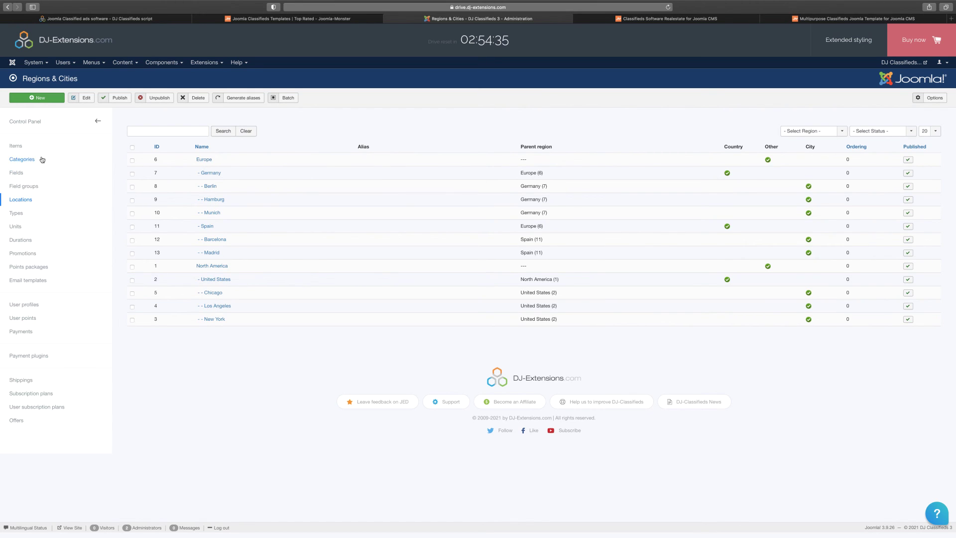
left_click(40, 122)
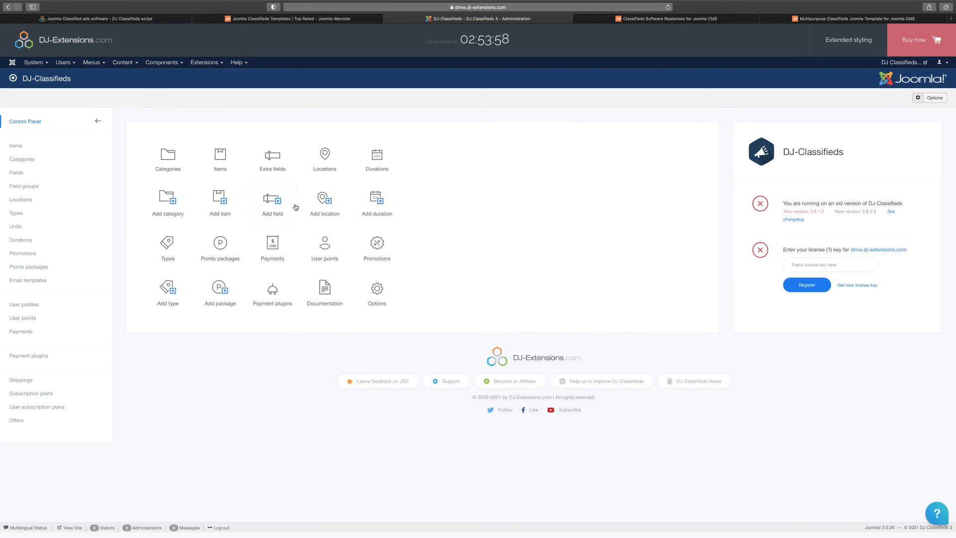
View the form for adding a duration, including its images and chars prices with default parameters turned off for images, and cancel it
left_click(377, 204)
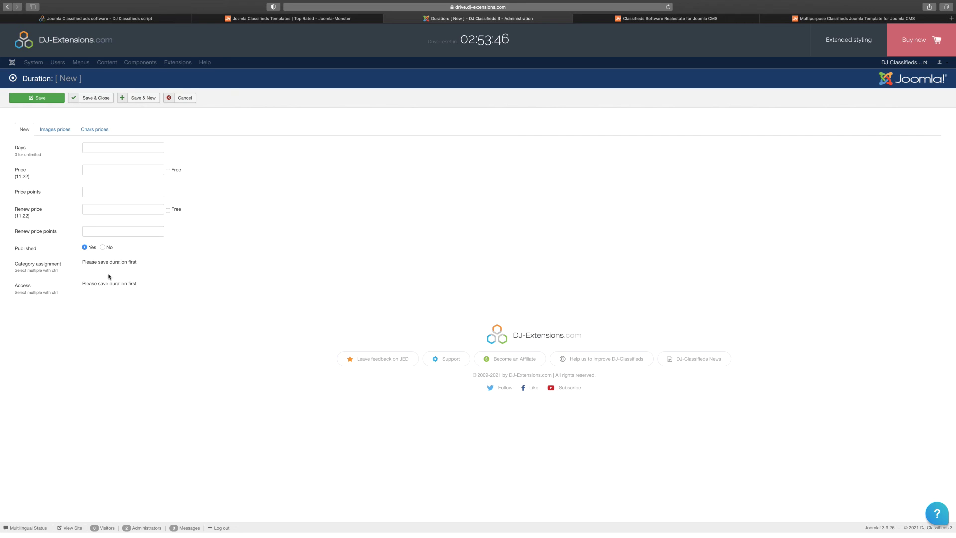
left_click(95, 129)
left_click(56, 130)
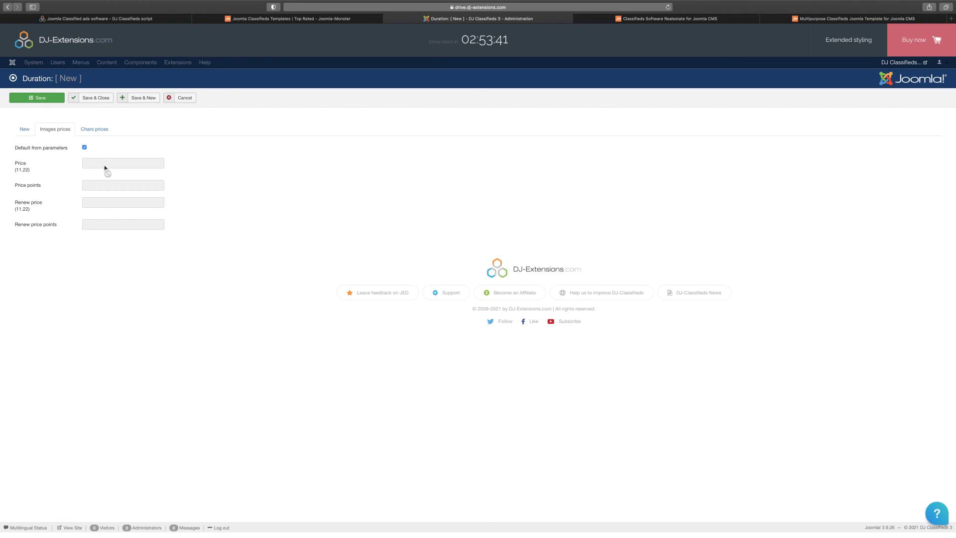
left_click(84, 147)
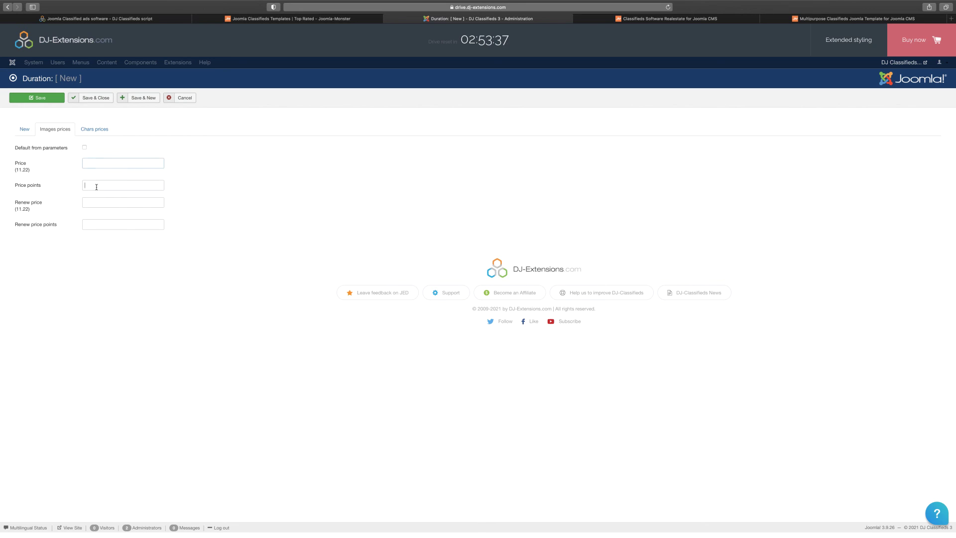
left_click(28, 132)
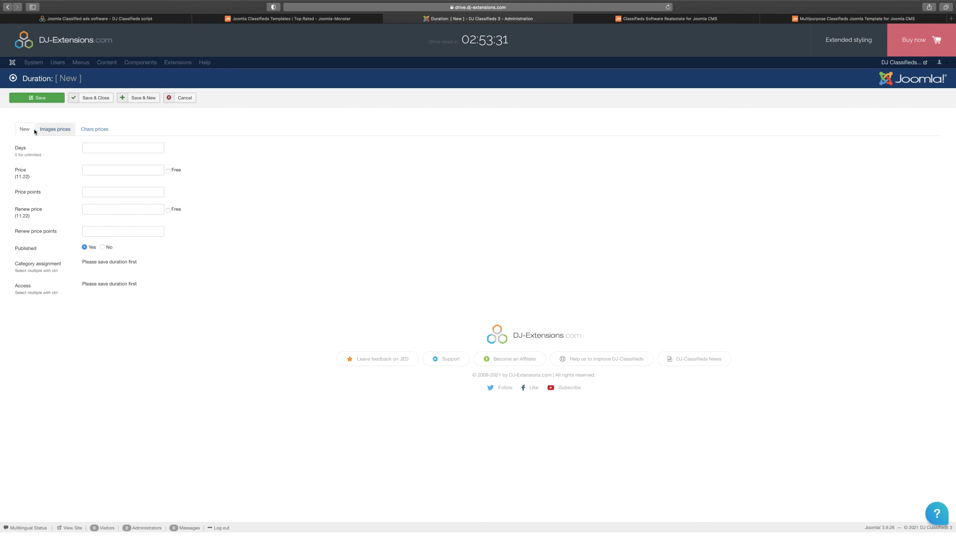
left_click(190, 100)
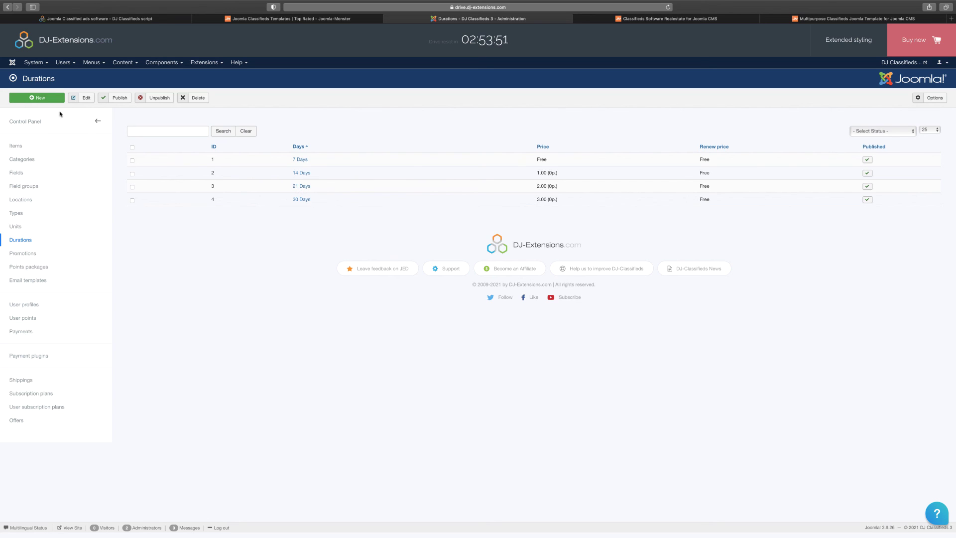
left_click(50, 97)
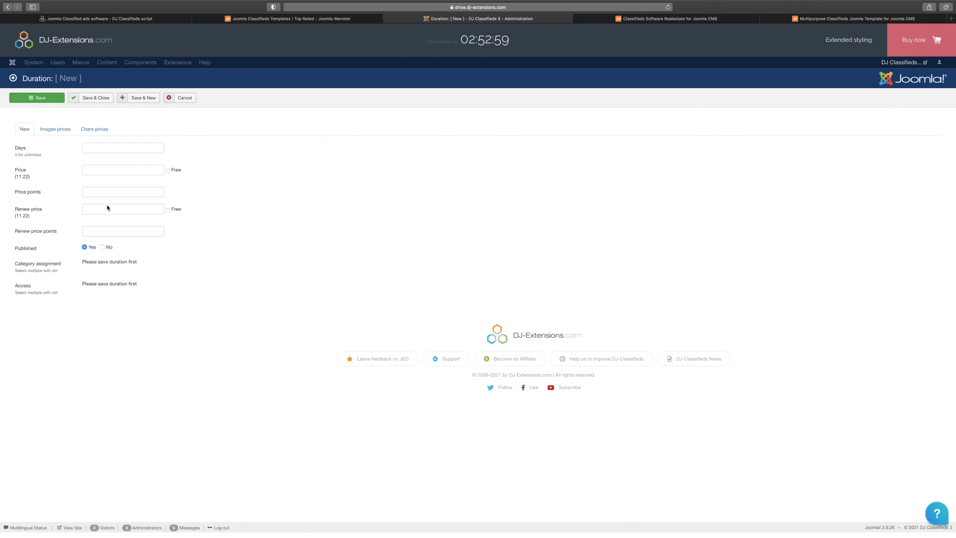
left_click(184, 98)
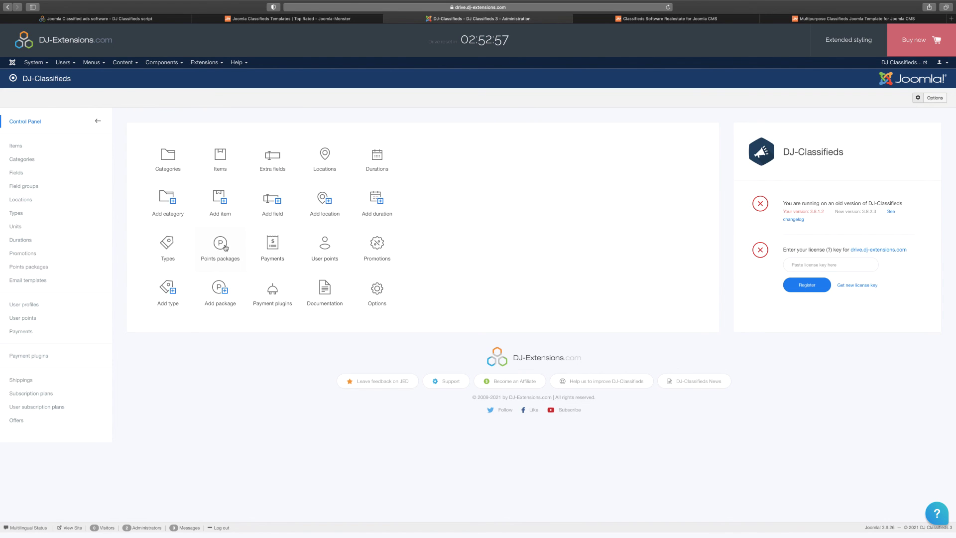
Open the payments list and look over the payment types, prices, users and statuses
left_click(275, 248)
scroll(278, 309, "down", 10)
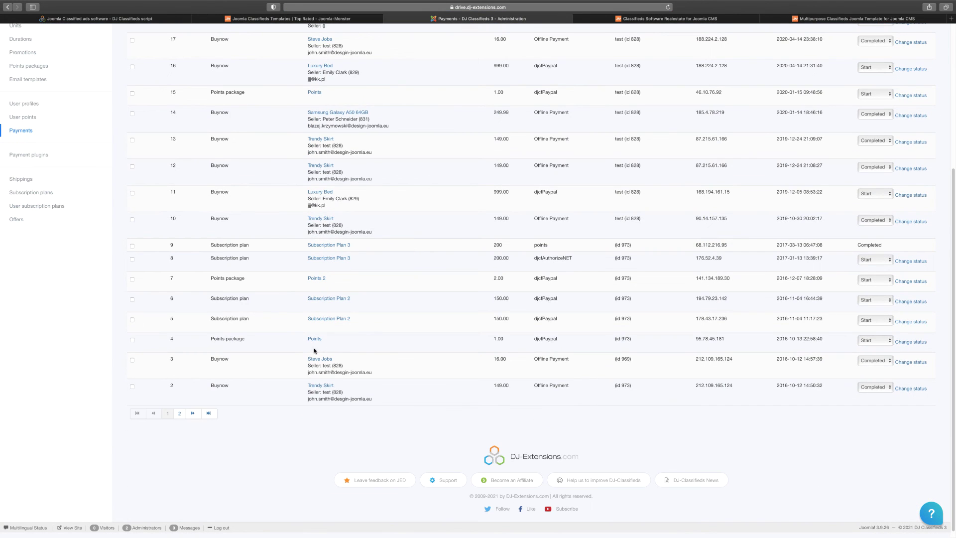
scroll(326, 337, "up", 10)
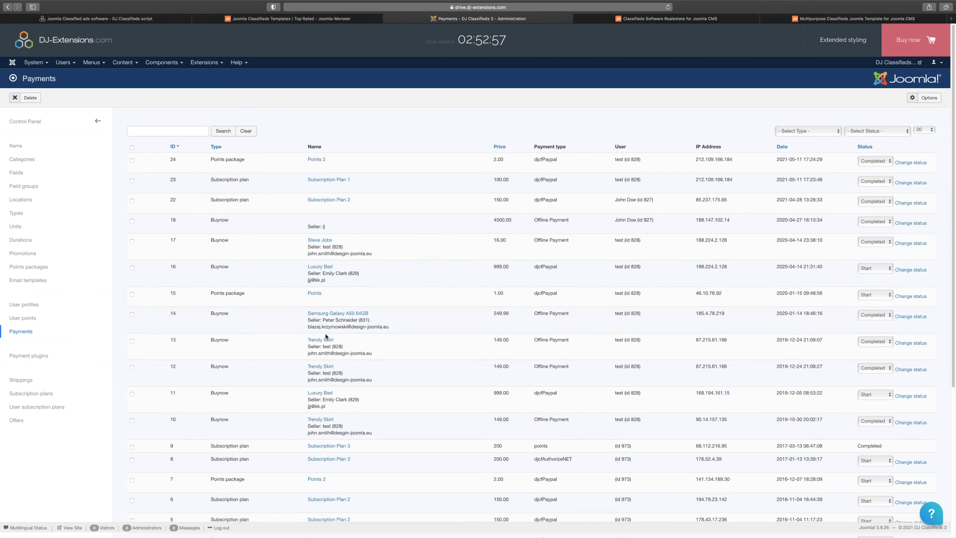
Open the DJ-Classifieds configuration from the control panel and examine the global general, advert, price, notification, date and map settings
left_click(30, 121)
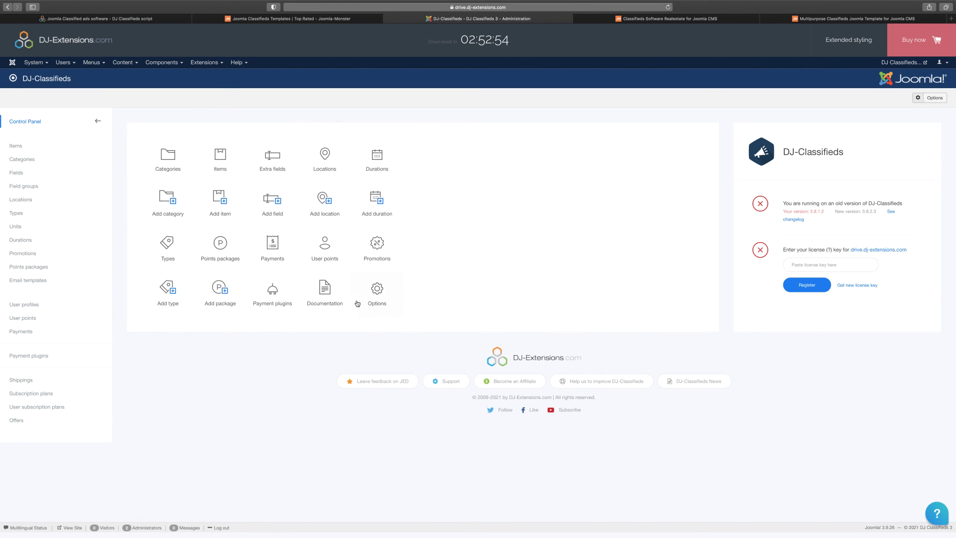
left_click(378, 294)
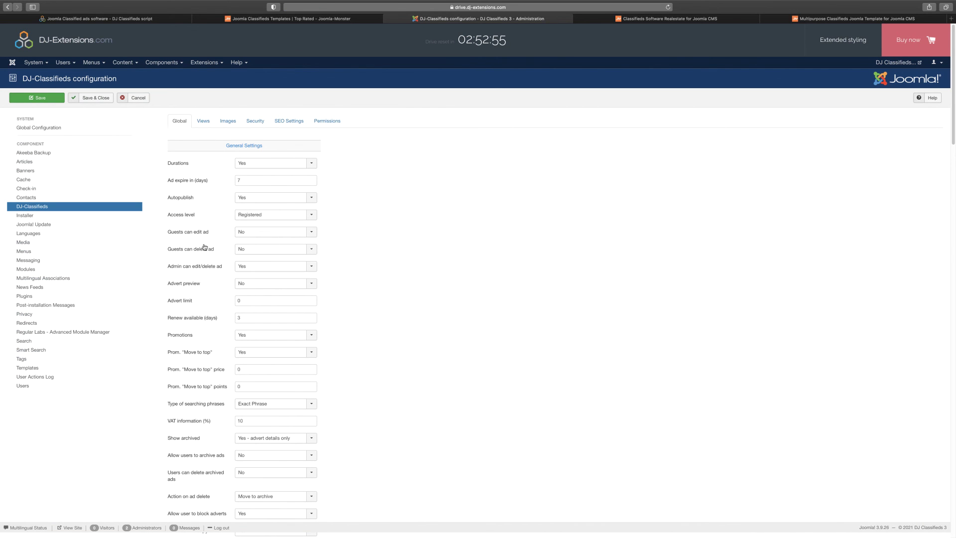
scroll(252, 223, "down", 5)
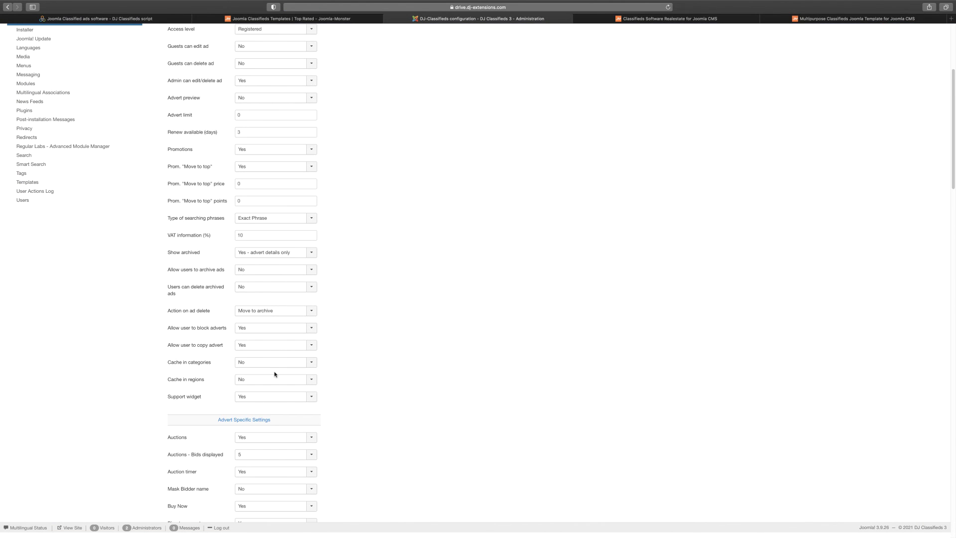
scroll(243, 359, "down", 1)
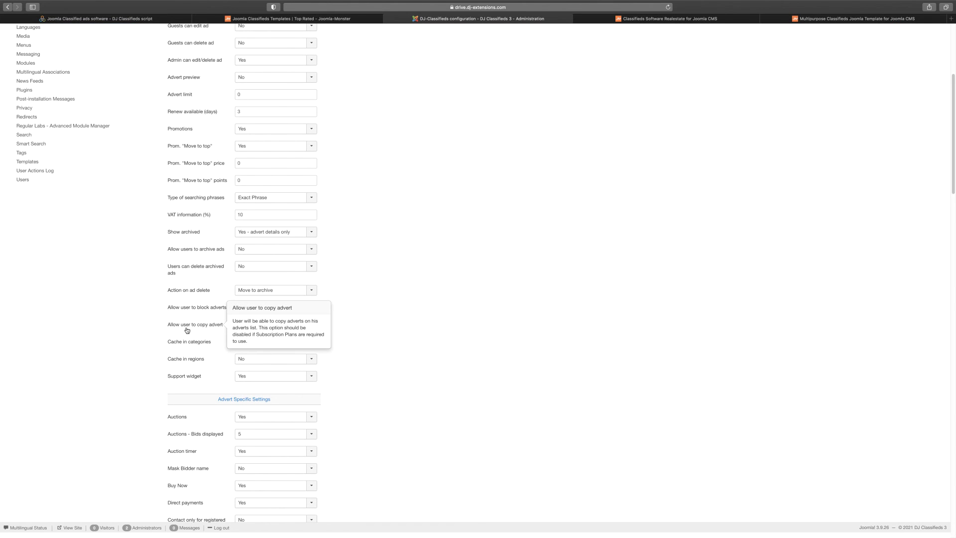
scroll(295, 271, "down", 12)
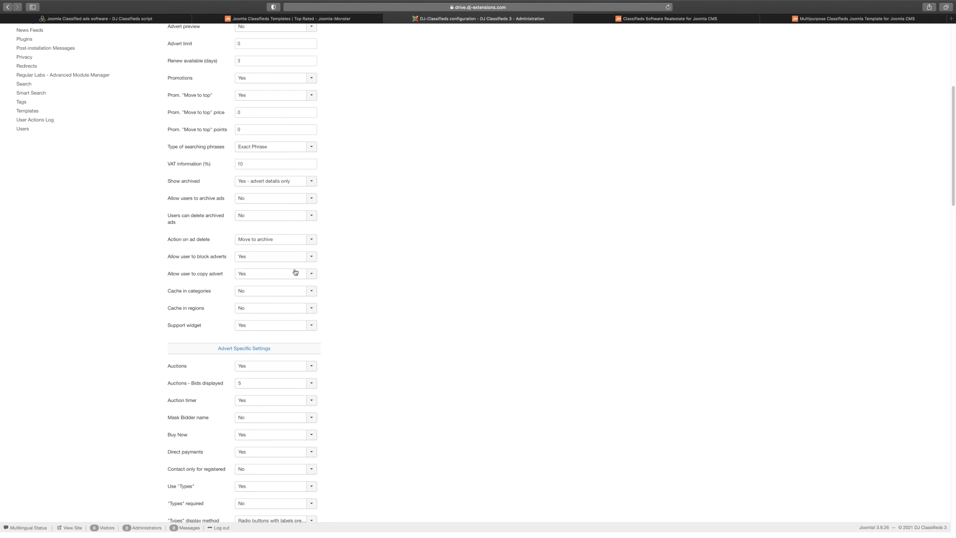
scroll(295, 272, "down", 3)
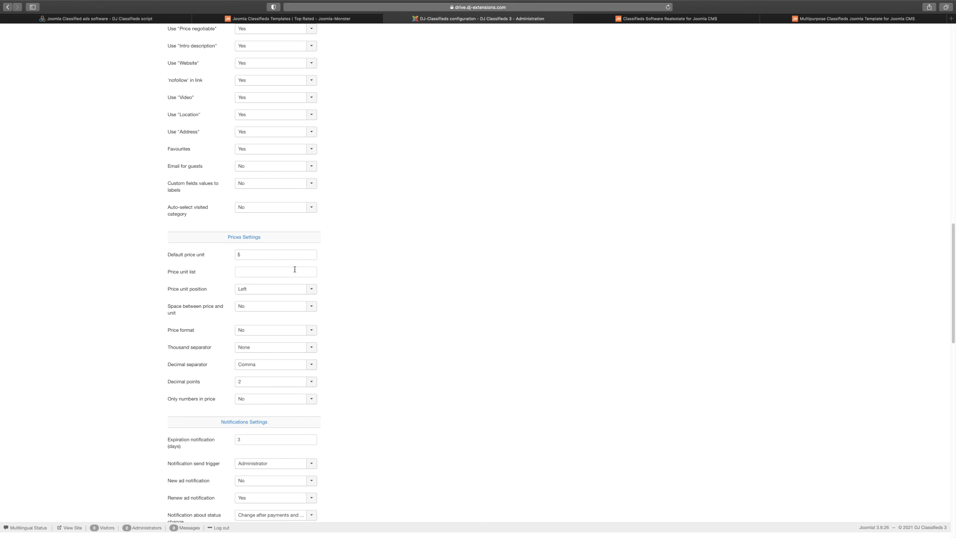
scroll(295, 269, "down", 2)
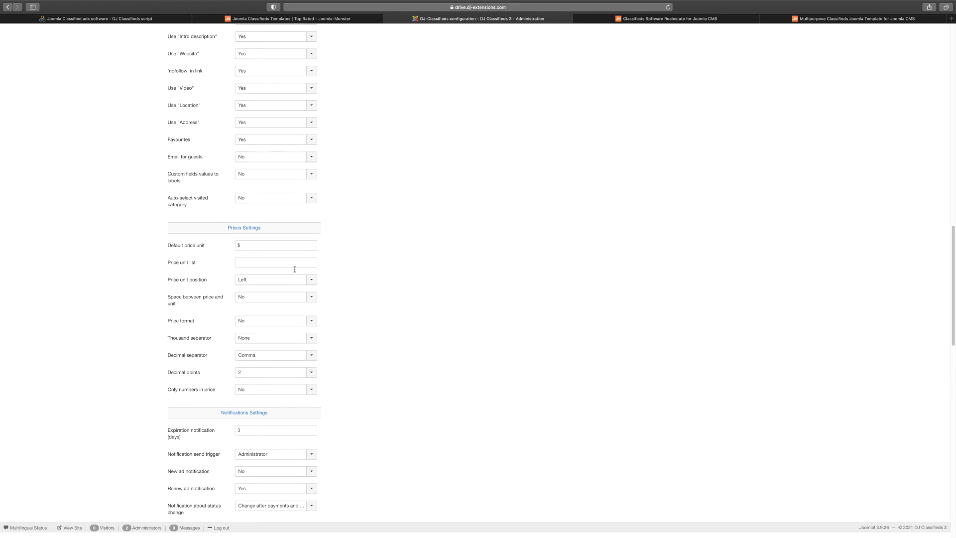
scroll(294, 271, "down", 7)
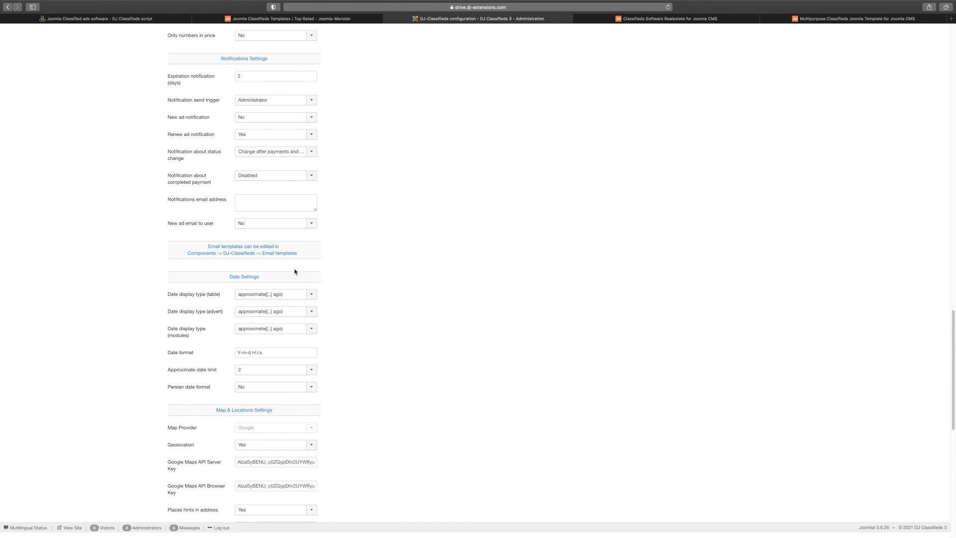
scroll(294, 271, "up", 20)
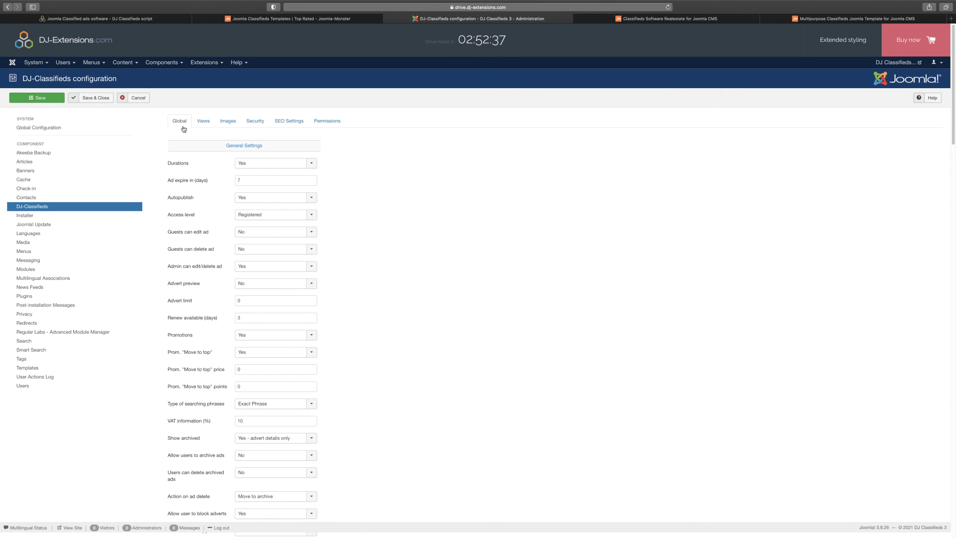
Examine the theme choices in the configuration's Views settings without changing the selected theme
left_click(201, 124)
left_click(271, 164)
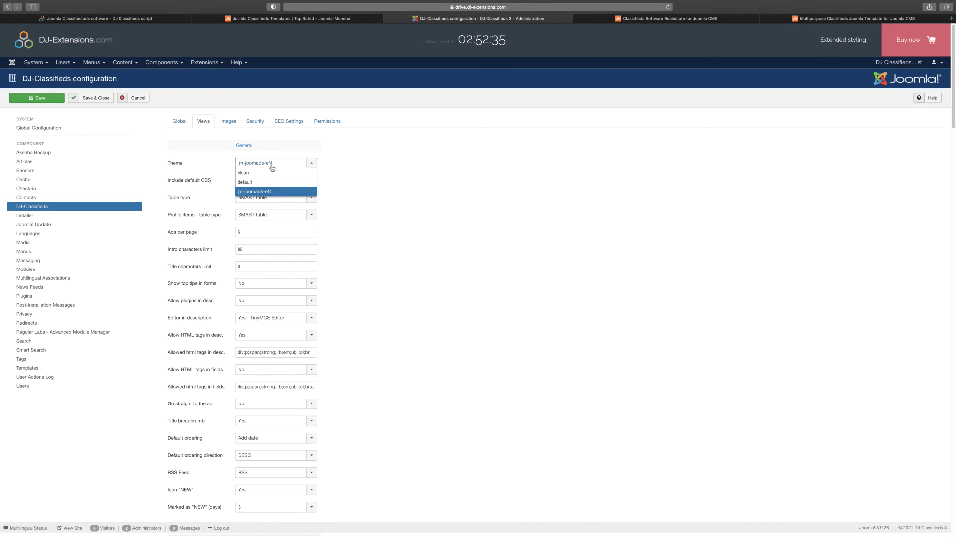
left_click(364, 193)
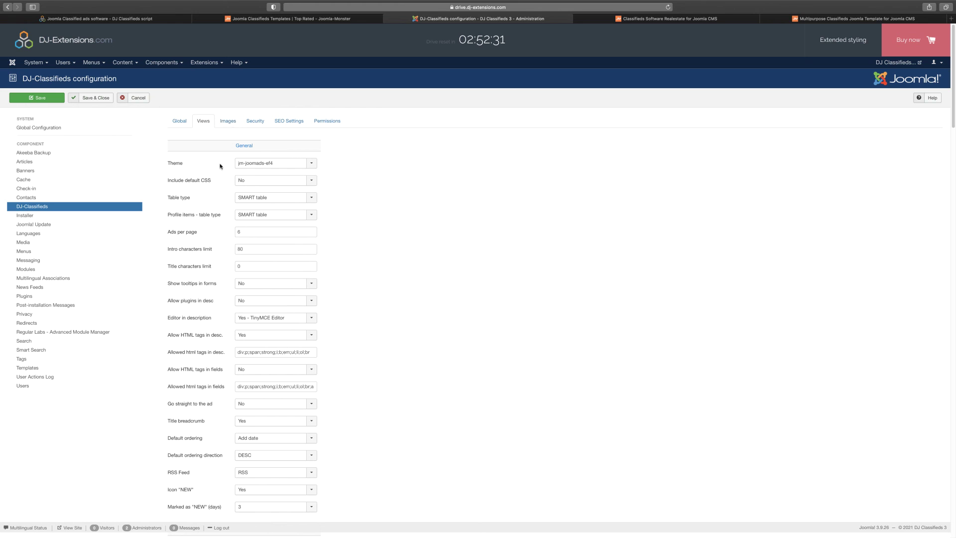
Revisit the IKS template demo, the Joomla classifieds templates collection and the DJ-Classifieds product page, and return to the configuration
left_click(856, 19)
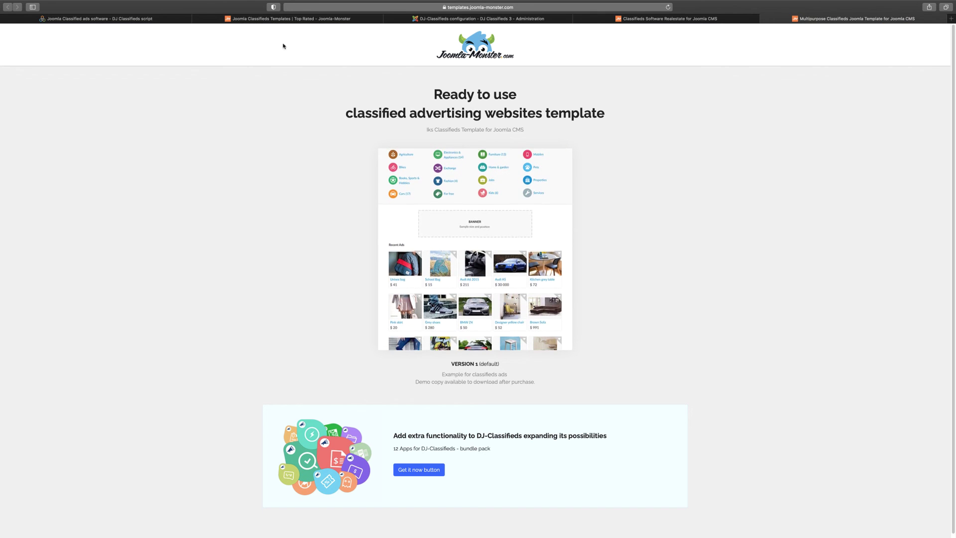
left_click(279, 18)
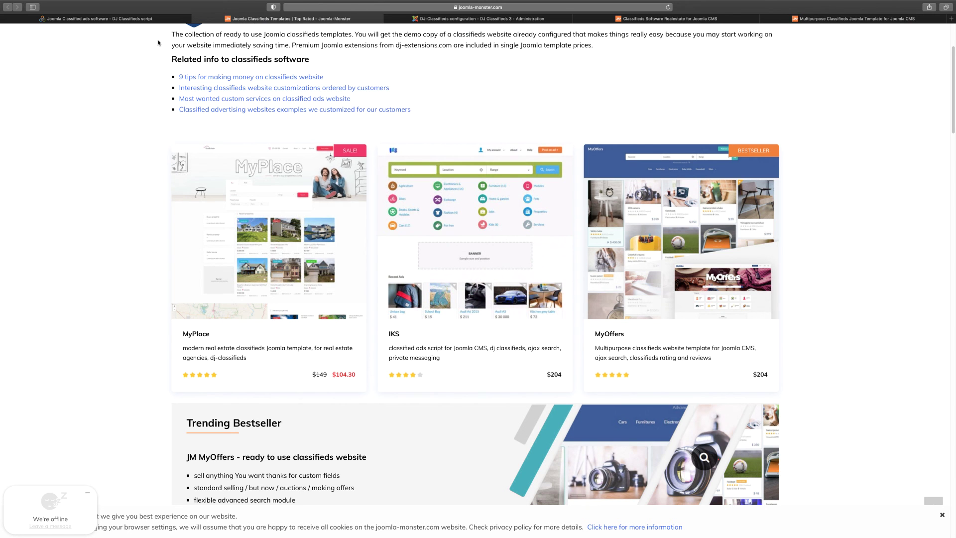
left_click(143, 19)
left_click(423, 20)
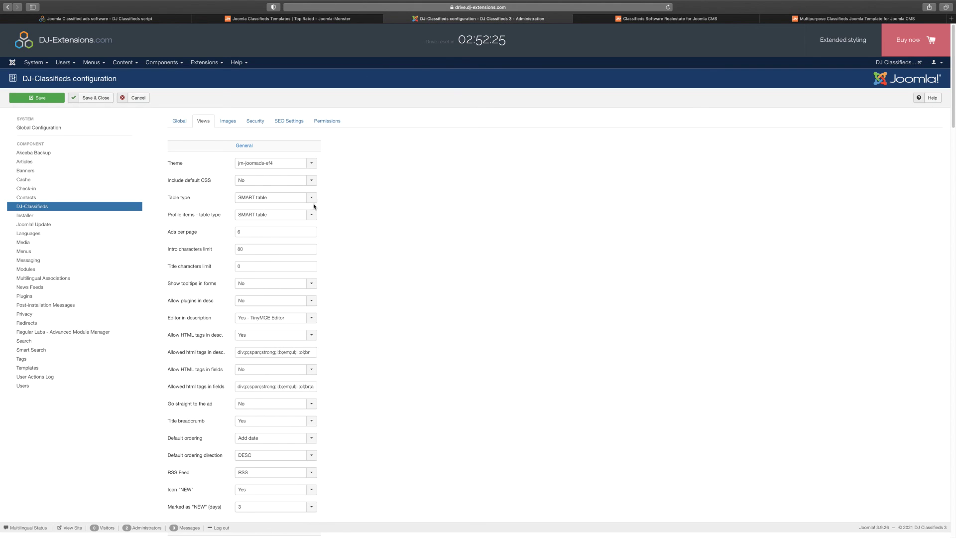
Review the configuration's Images, Security and SEO settings, and cancel out of the configuration
left_click(228, 122)
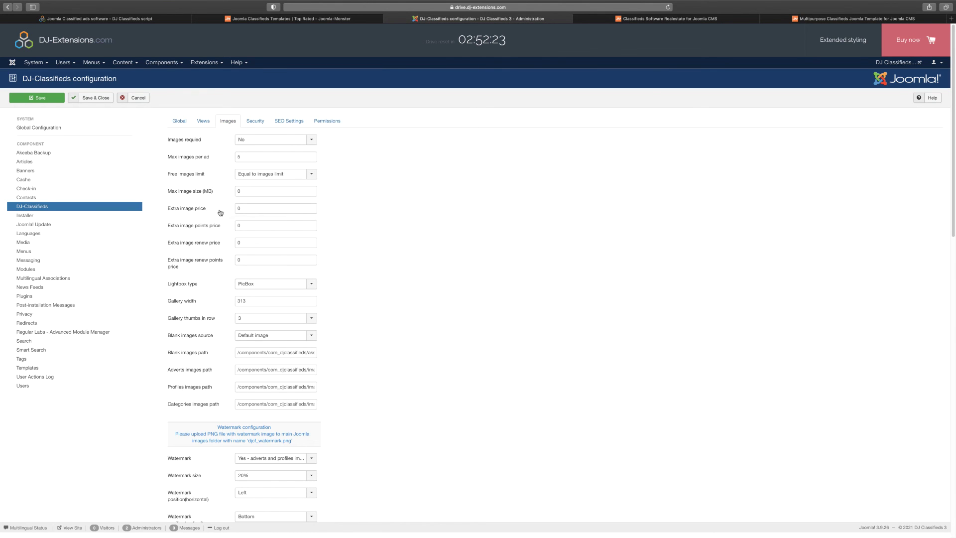
scroll(220, 207, "down", 5)
scroll(230, 279, "up", 5)
left_click(255, 121)
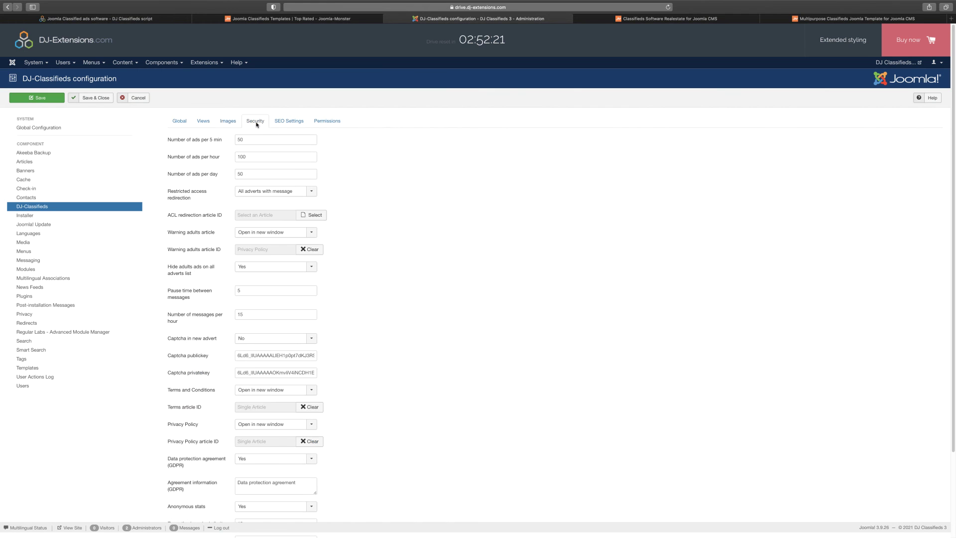
left_click(288, 122)
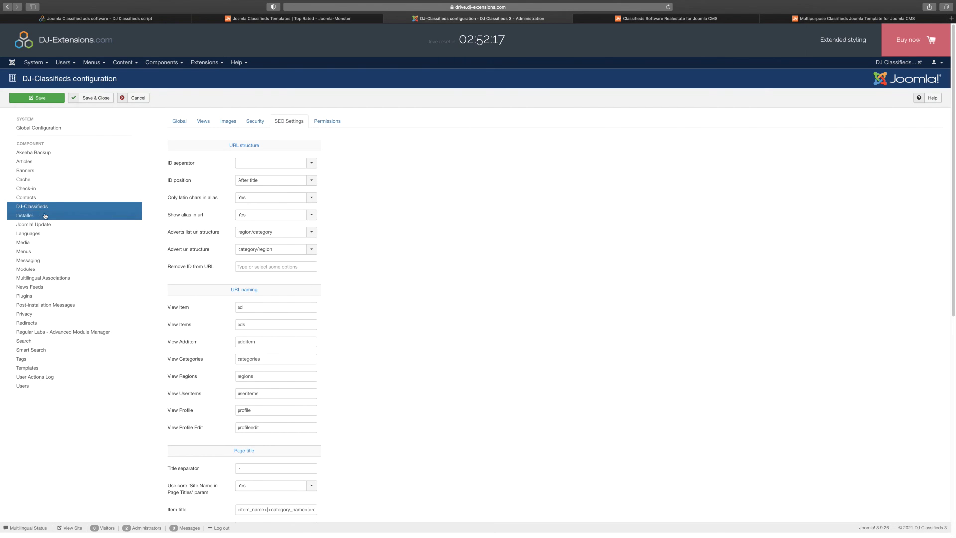
left_click(135, 98)
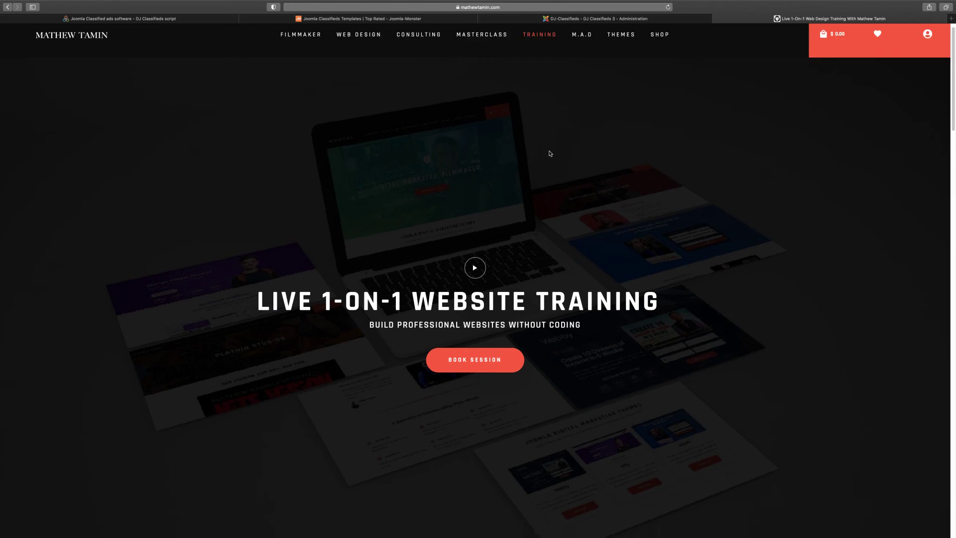
Look over the live 1-on-1 website training page and its session types, and return to its beginning
scroll(550, 153, "down", 10)
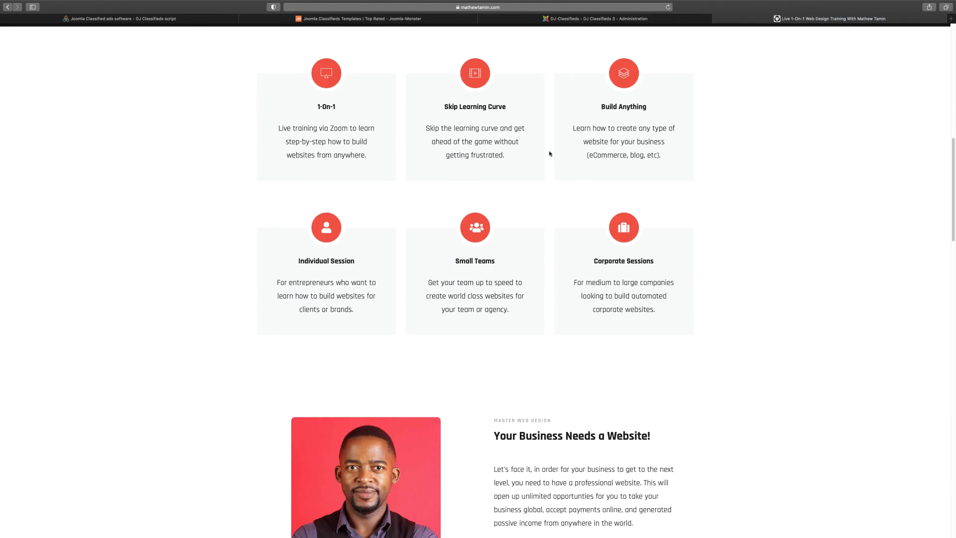
scroll(550, 154, "up", 10)
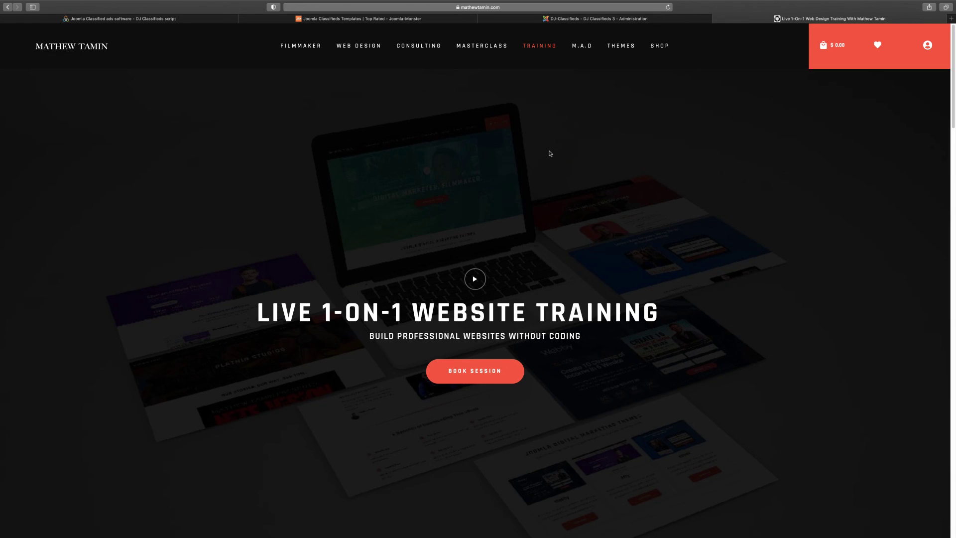